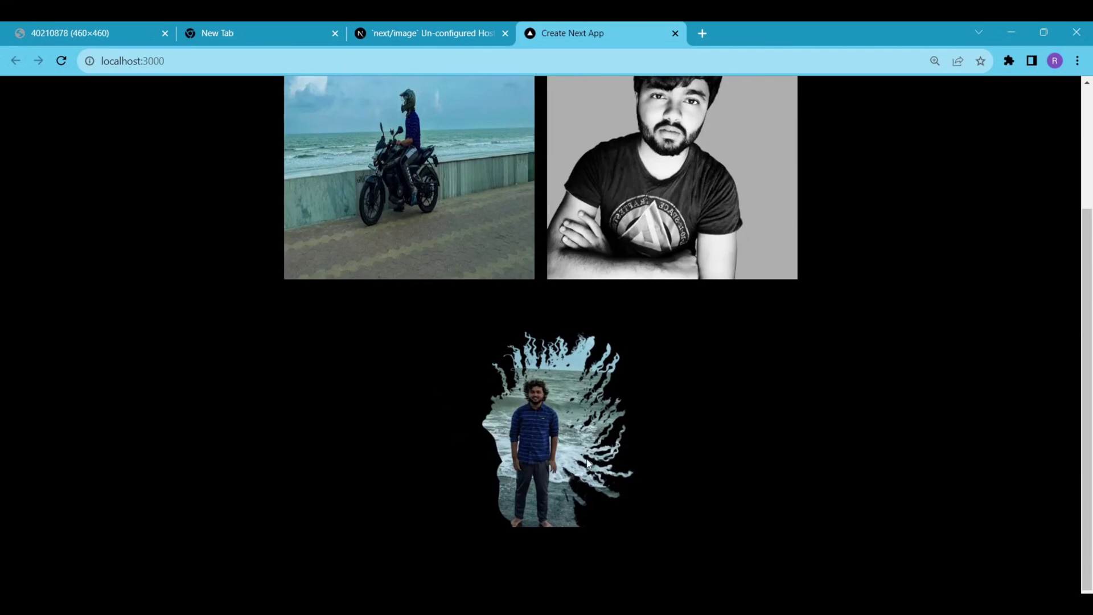
scroll(586, 457, "up", 2)
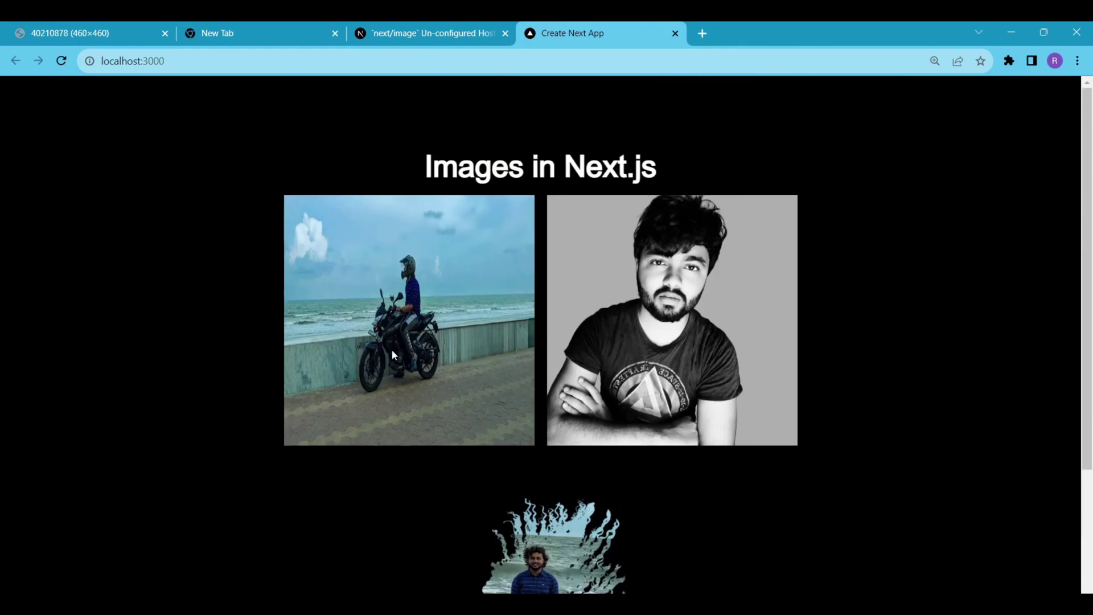
scroll(717, 333, "down", 2)
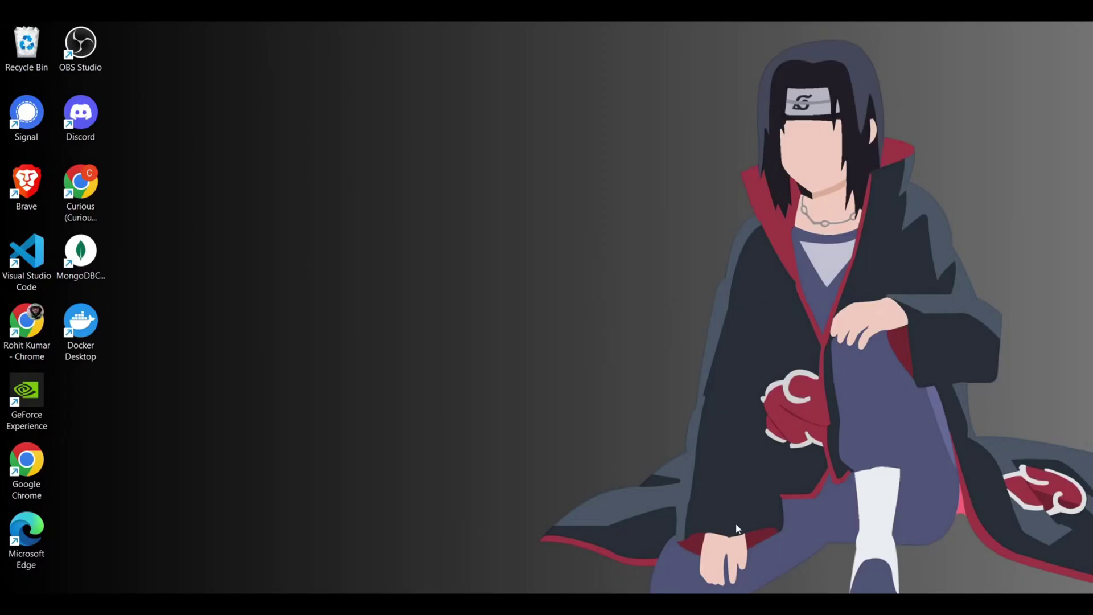
scroll(615, 324, "up", 5)
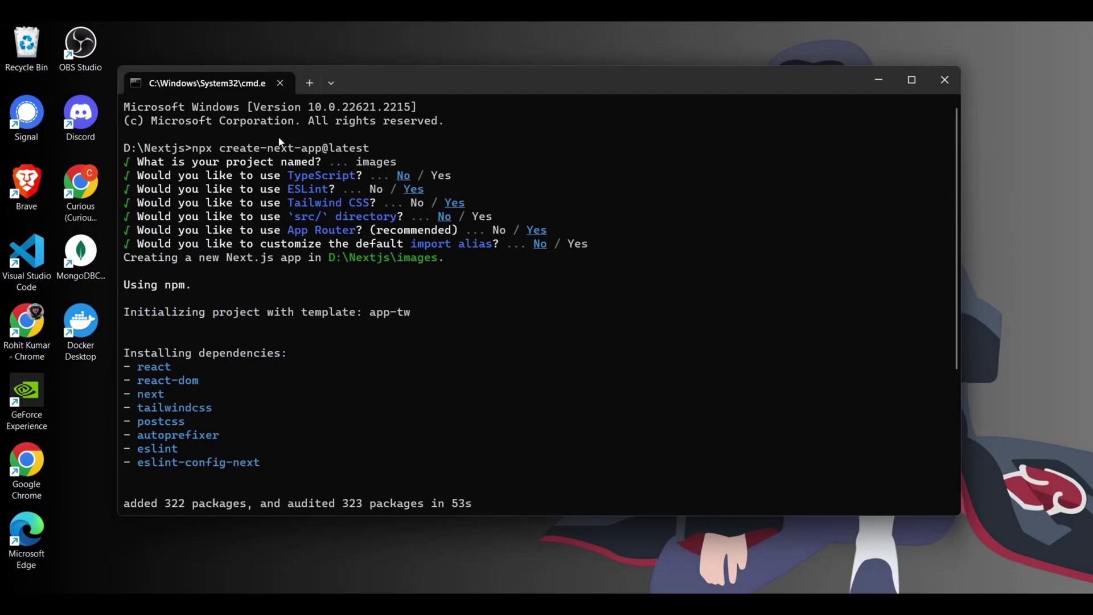
Open the new images project in VS Code and start its dev server with npm run dev
left_click_drag(345, 161, 402, 162)
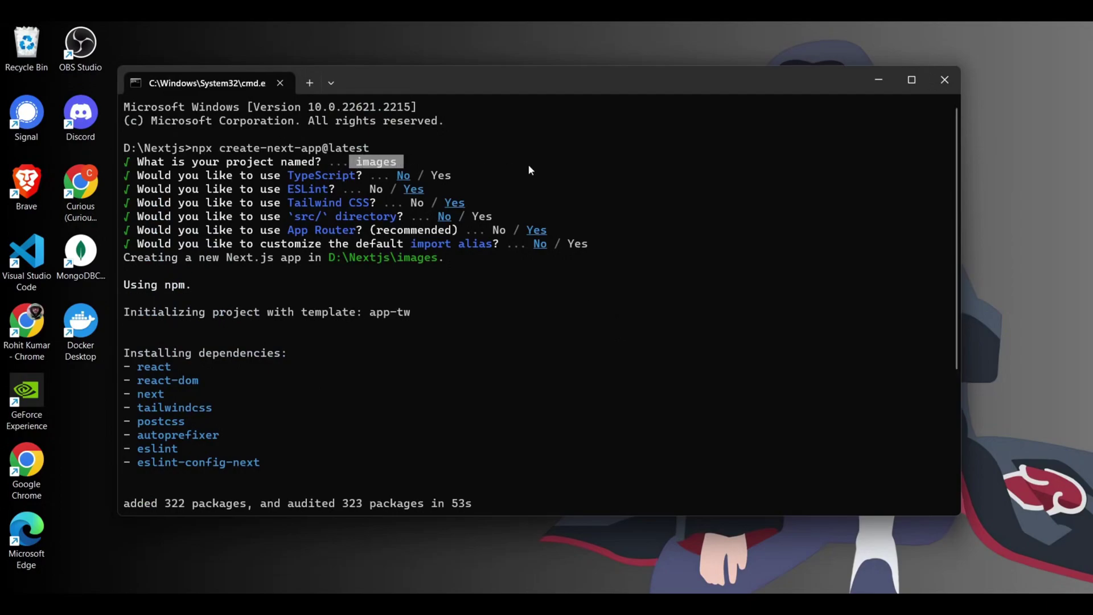
scroll(411, 352, "down", 3)
scroll(410, 353, "down", 2)
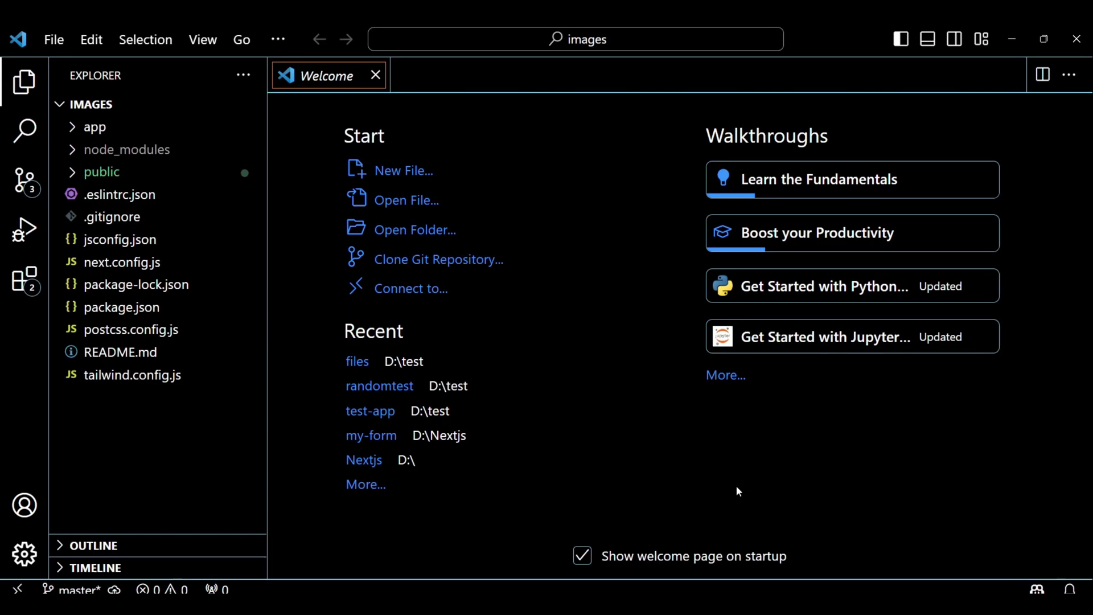
key("alt+Tab")
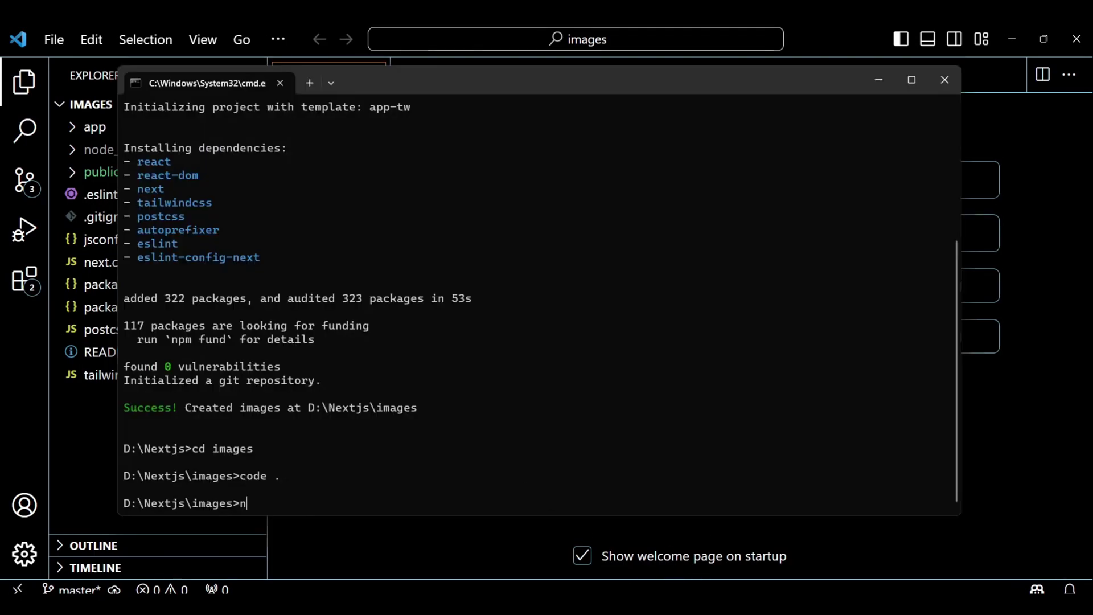
type("pm run dev")
key("Return")
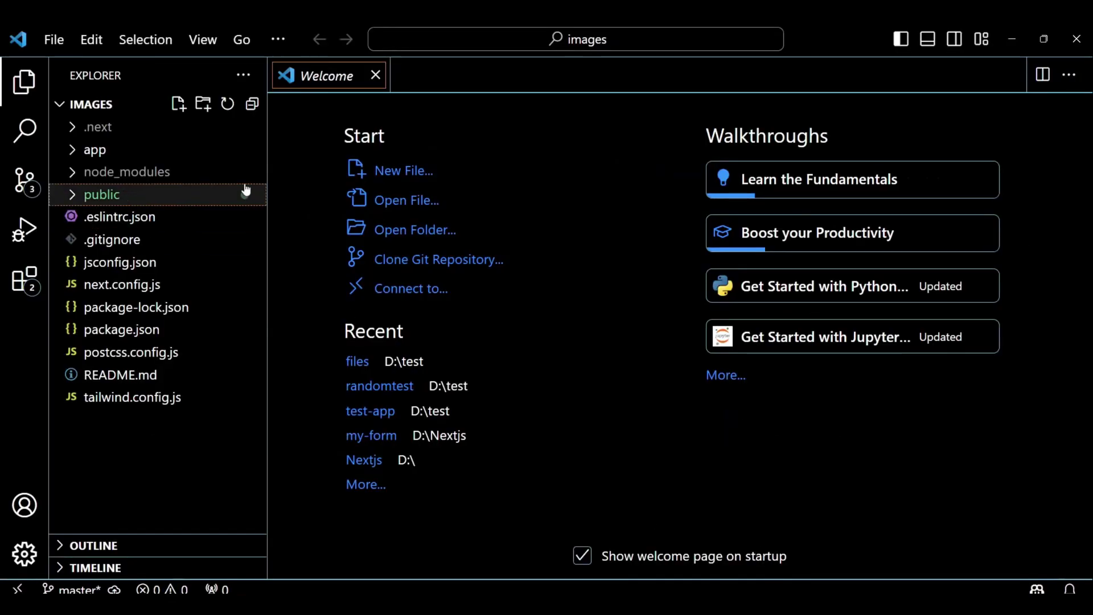
Delete the starter markup (lines 6–110) from app/page.js and hide the sidebar
left_click(95, 150)
left_click(146, 242)
scroll(575, 408, "down", 3)
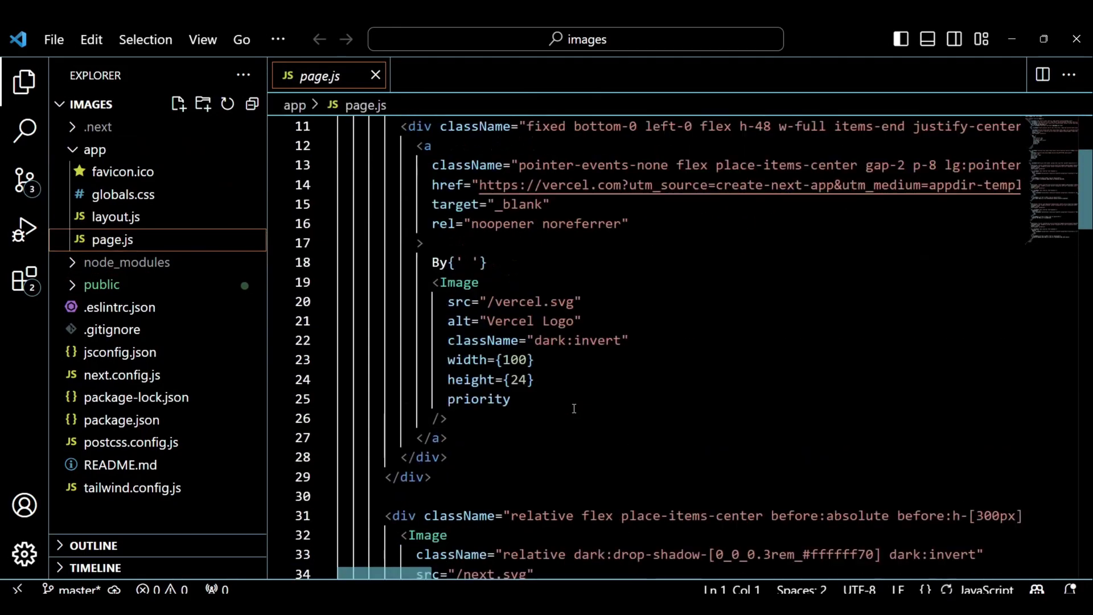
scroll(574, 408, "down", 2)
scroll(574, 408, "down", 8)
scroll(574, 403, "down", 8)
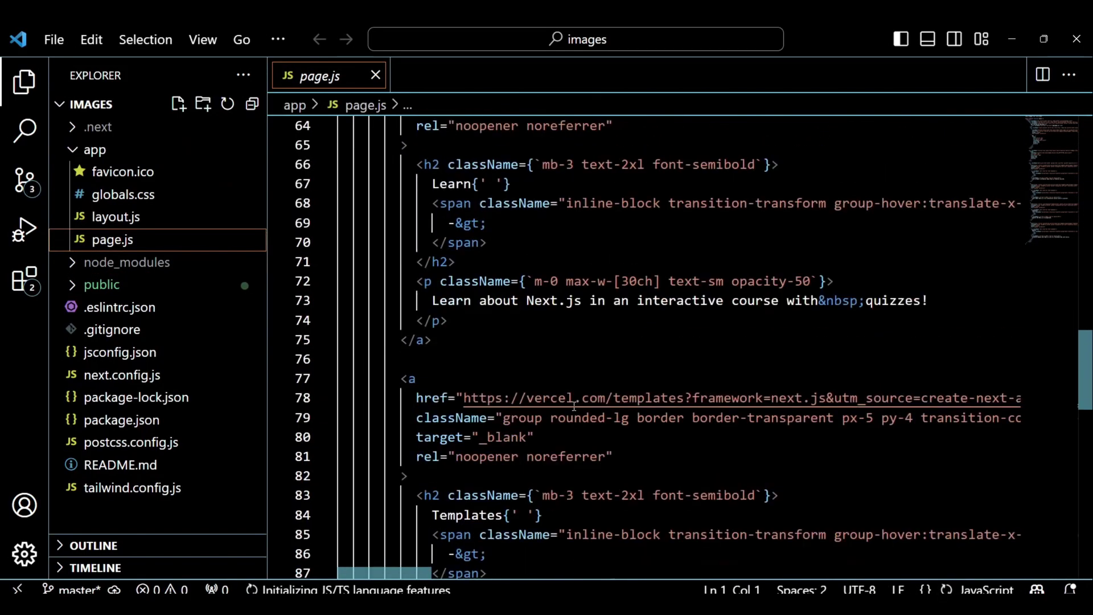
scroll(574, 405, "up", 11)
scroll(574, 403, "up", 6)
scroll(574, 401, "up", 5)
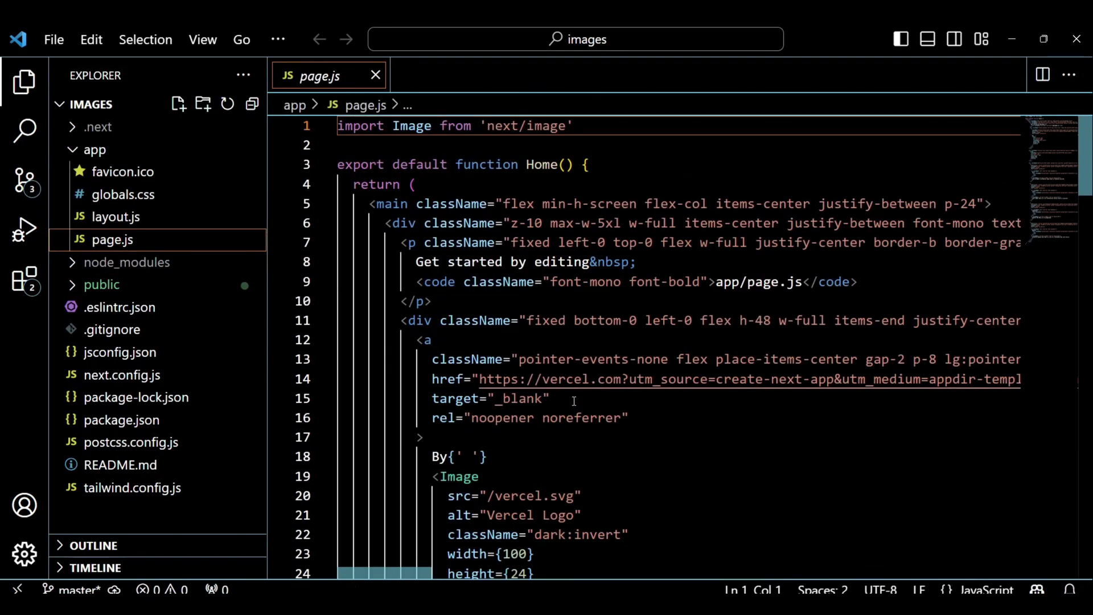
left_click_drag(387, 224, 443, 322)
scroll(443, 321, "down", 3)
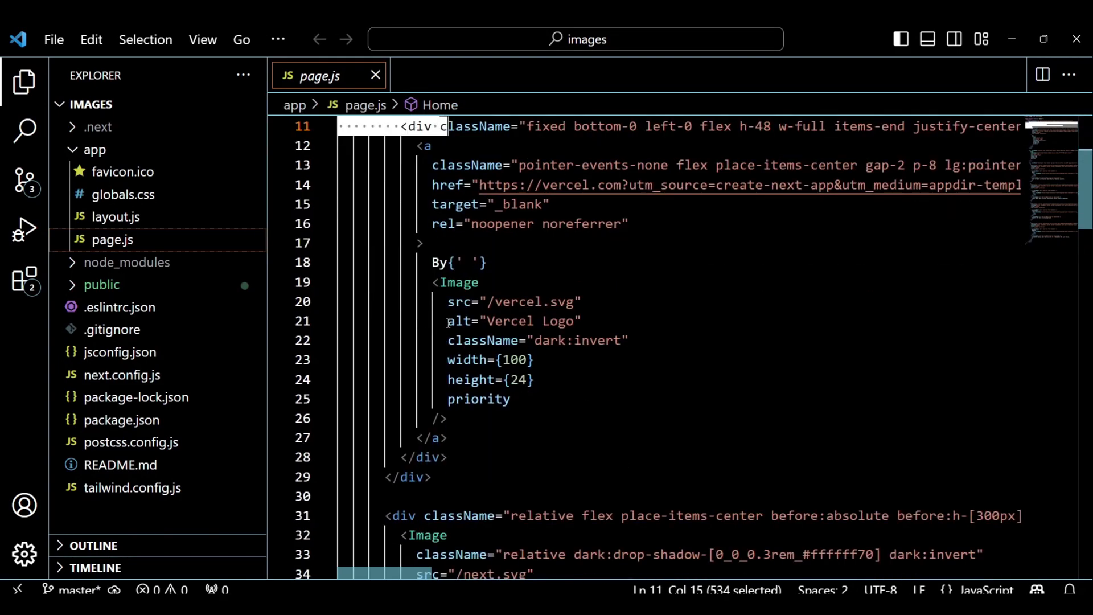
scroll(442, 321, "down", 7)
scroll(444, 322, "down", 7)
scroll(447, 324, "down", 7)
scroll(447, 324, "down", 3)
scroll(447, 324, "down", 7)
left_click(439, 311, "shift")
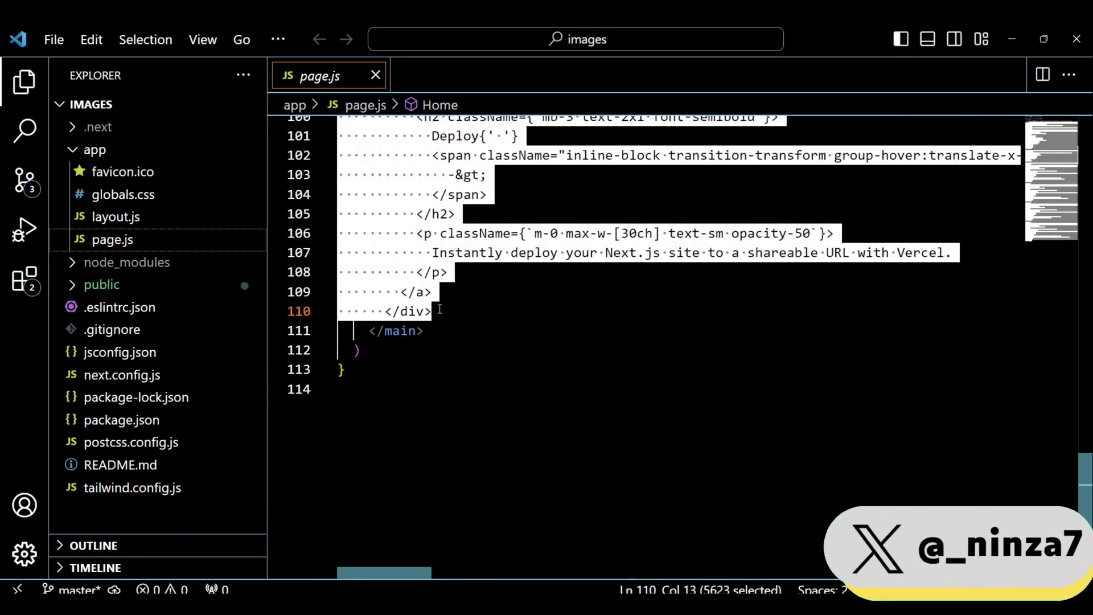
key("BackSpace")
scroll(442, 342, "up", 2)
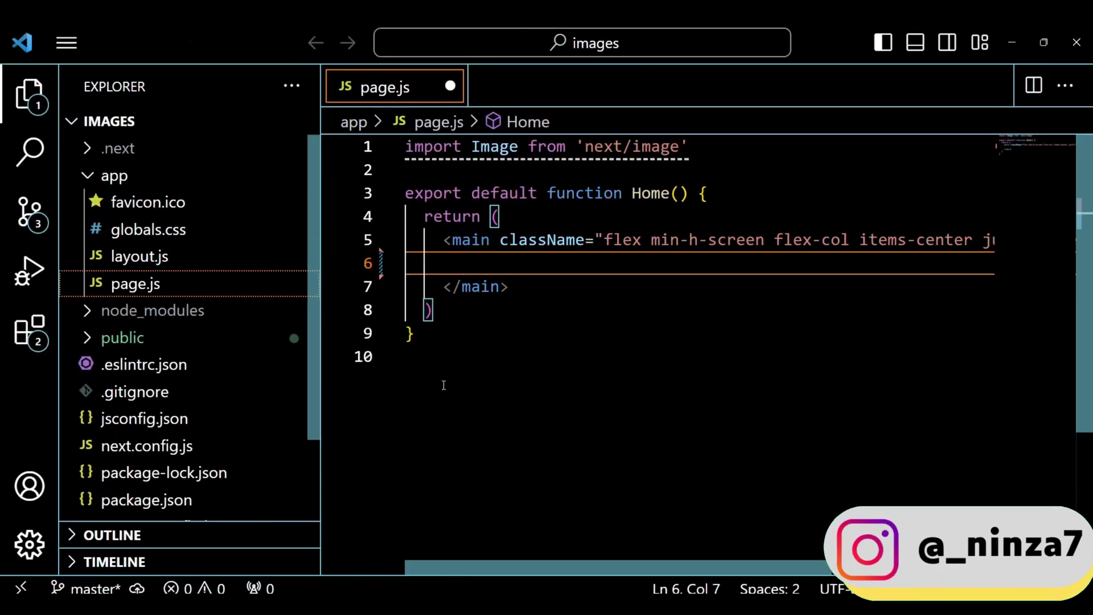
left_click_drag(323, 111, 267, 111)
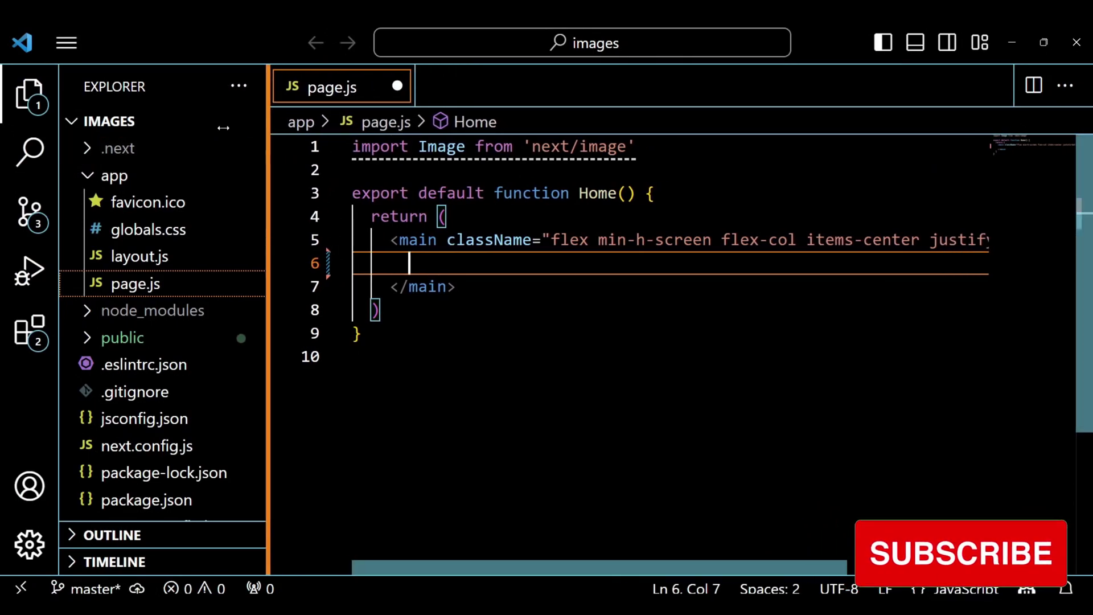
left_click(483, 284)
Add an 'Images in Next.js' h1 with classes text-4xl font-bold mb-4
left_click(29, 89)
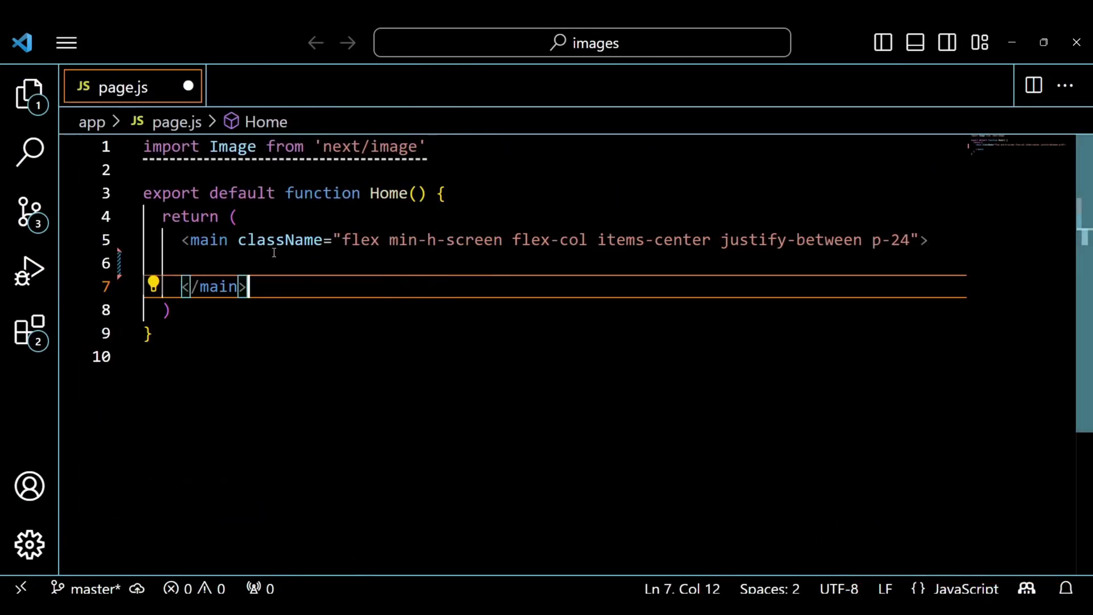
left_click(276, 240)
type("<h")
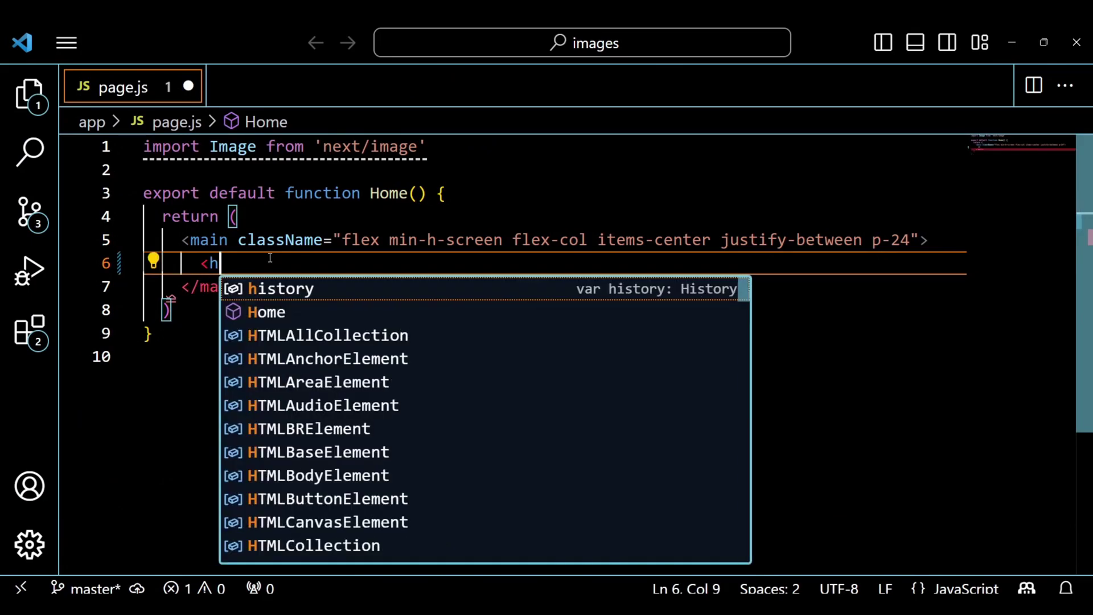
type("1>Images in Next.js</h1>")
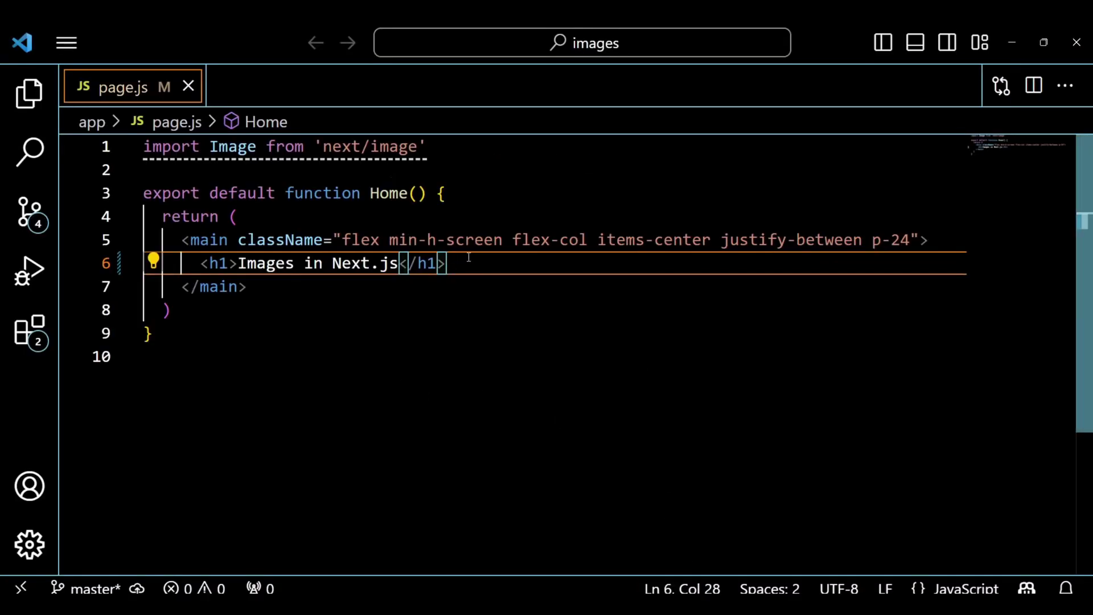
left_click(229, 262)
type("cla")
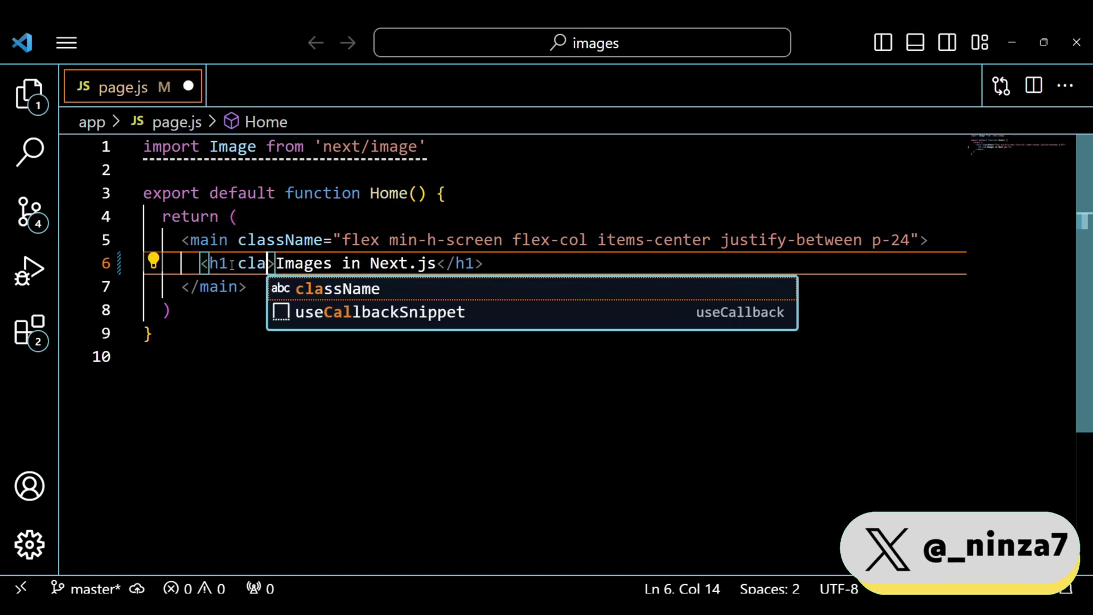
type("ss")
key("Return")
type("=\"text-")
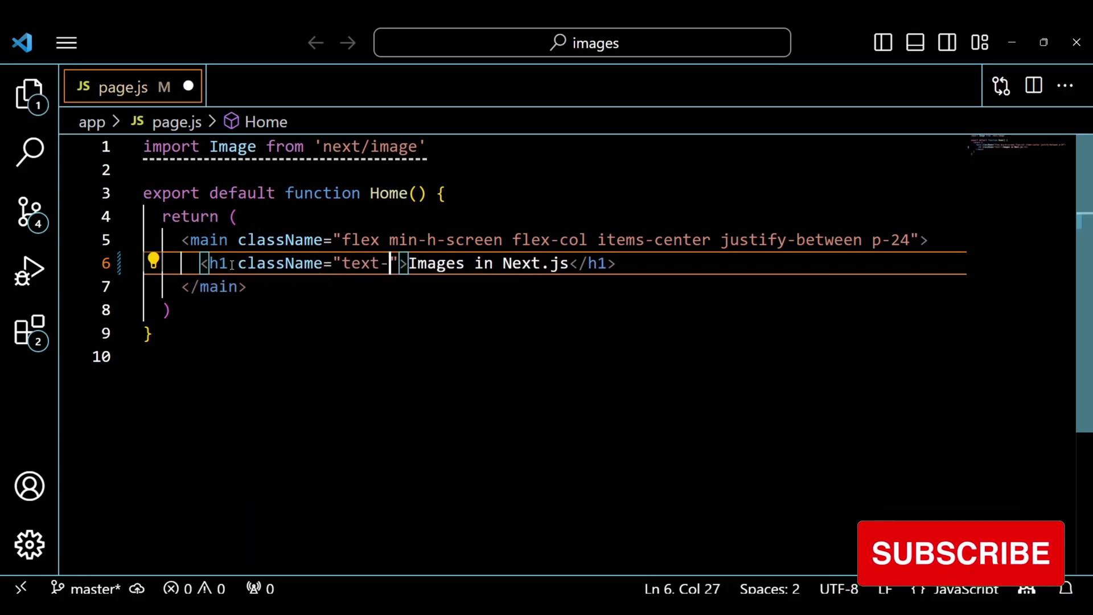
type("4xl")
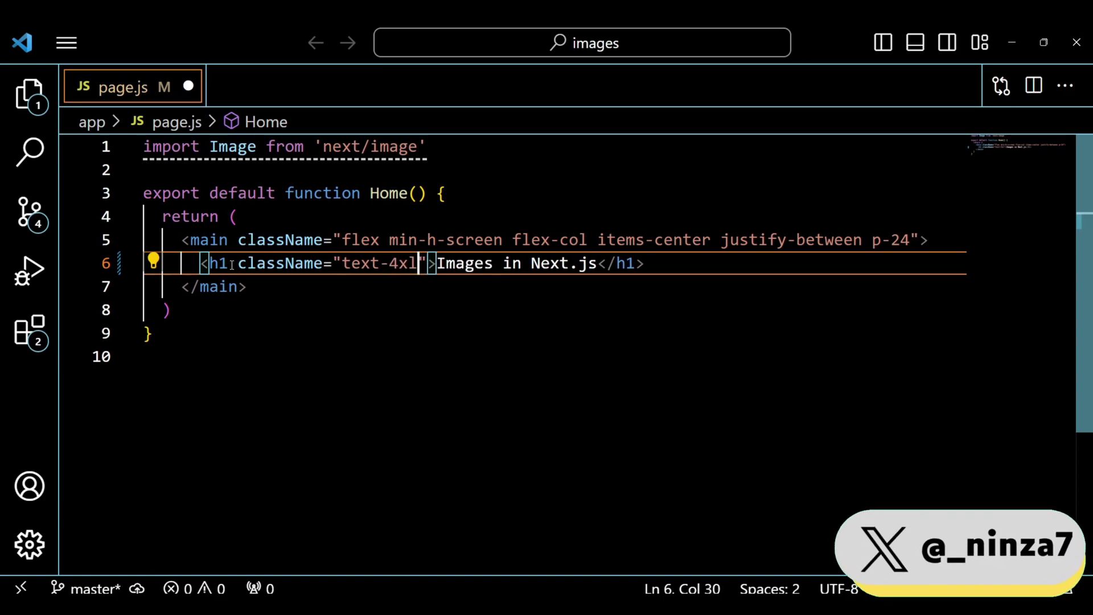
type(" font-bold mb-4")
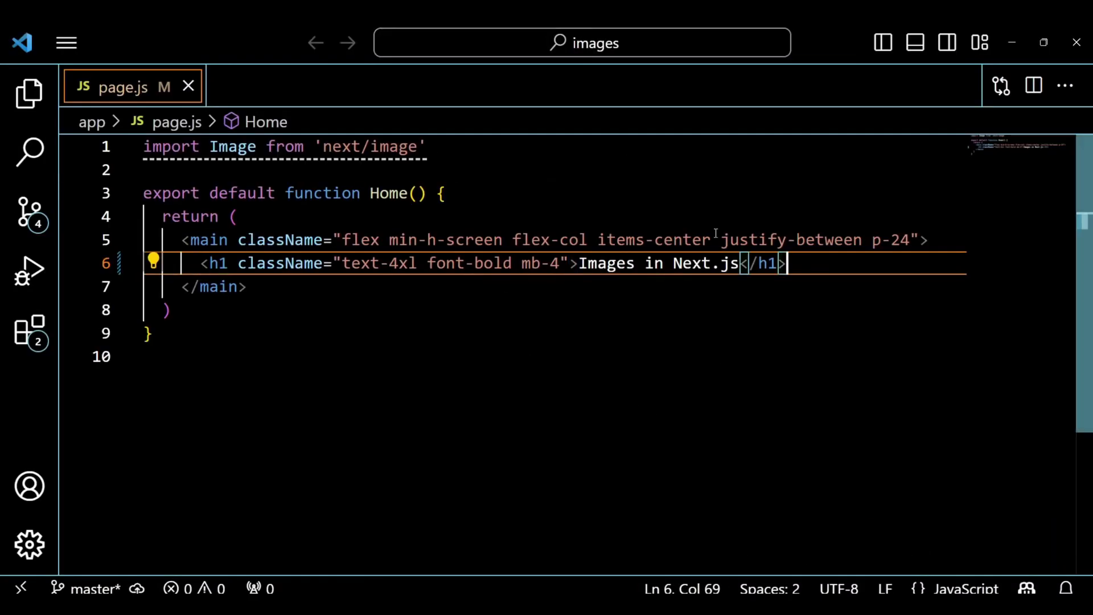
Add an Image element with empty src below the heading and reopen the Explorer
left_click_drag(459, 141, 151, 144)
left_click(815, 262)
key("Return")
type("<Image")
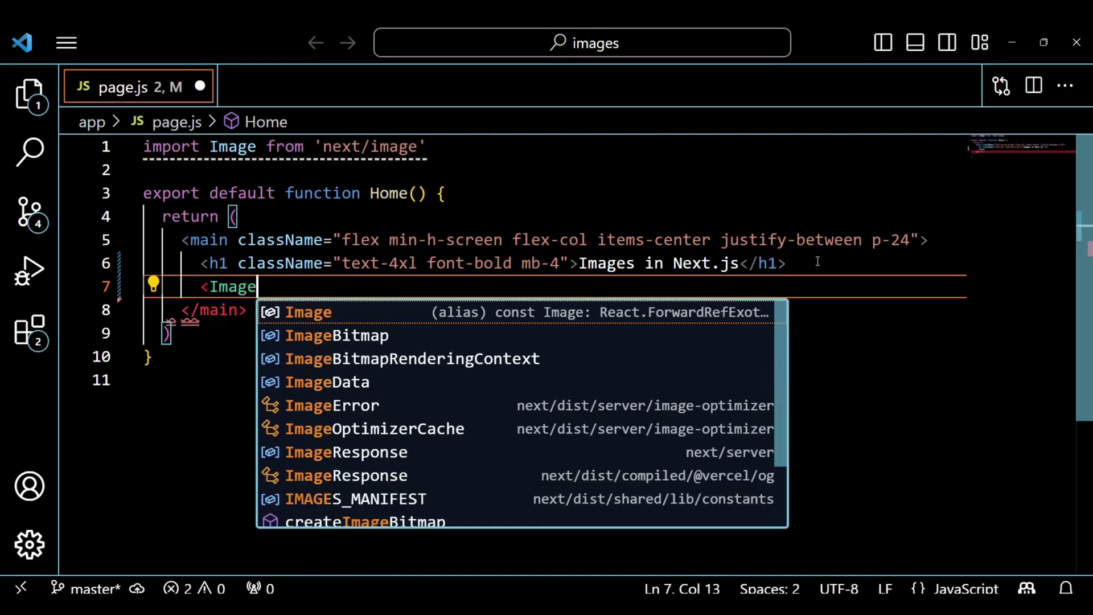
type(" /")
key("Return")
key("Return")
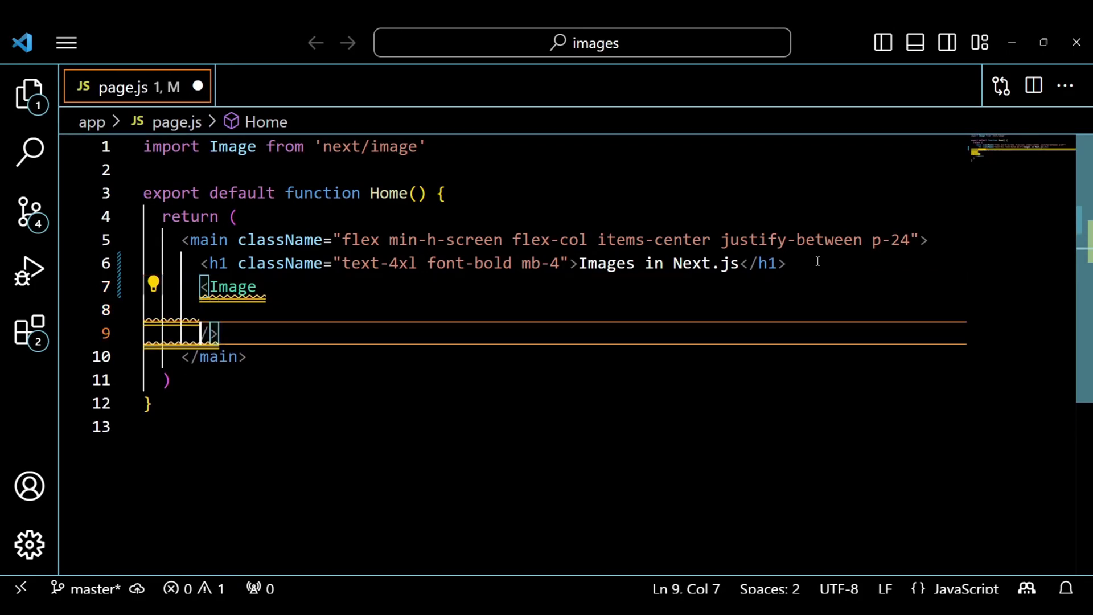
key("Up")
type("src='")
left_click(31, 92)
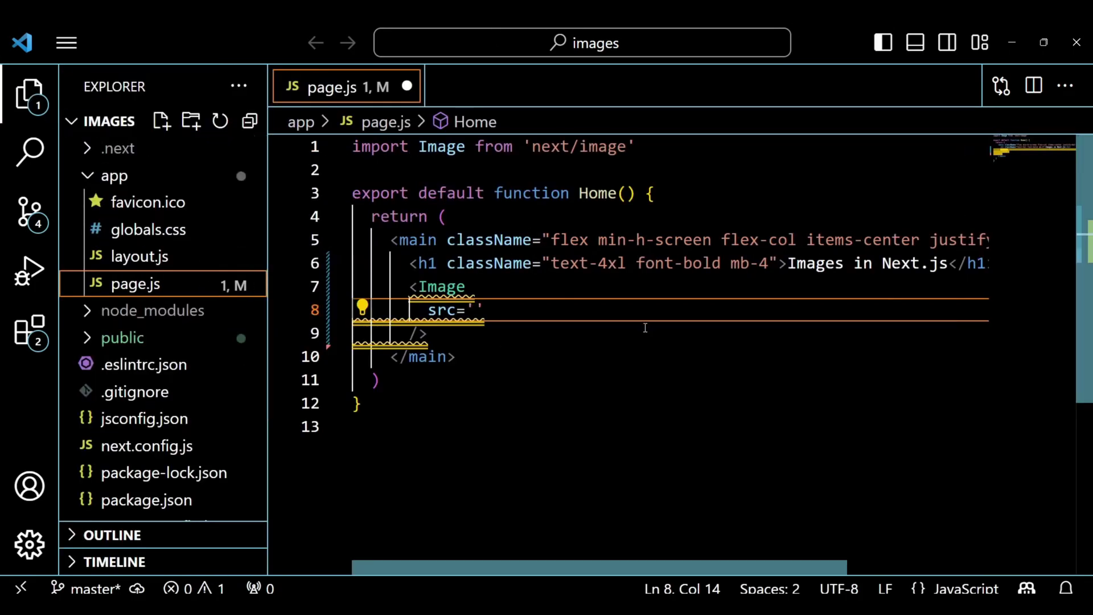
Check public/images in File Explorer: image-1.jpg, image1.png and mask.png
key("alt+Tab")
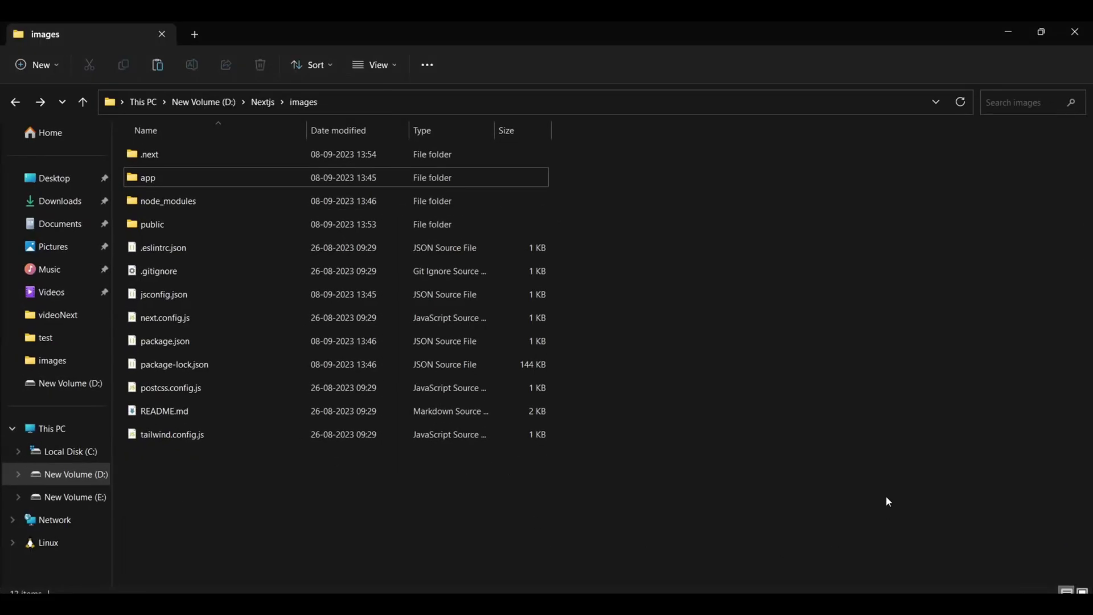
double_click(160, 226)
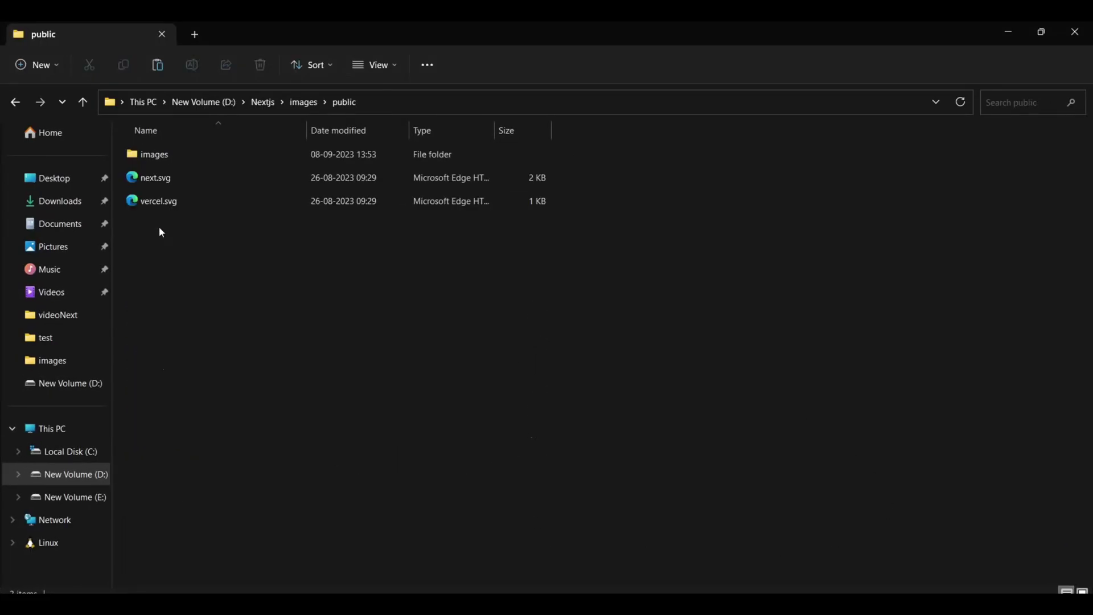
double_click(163, 151)
left_click_drag(171, 224, 452, 276)
left_click(451, 276)
left_click(12, 103)
key("alt+Tab")
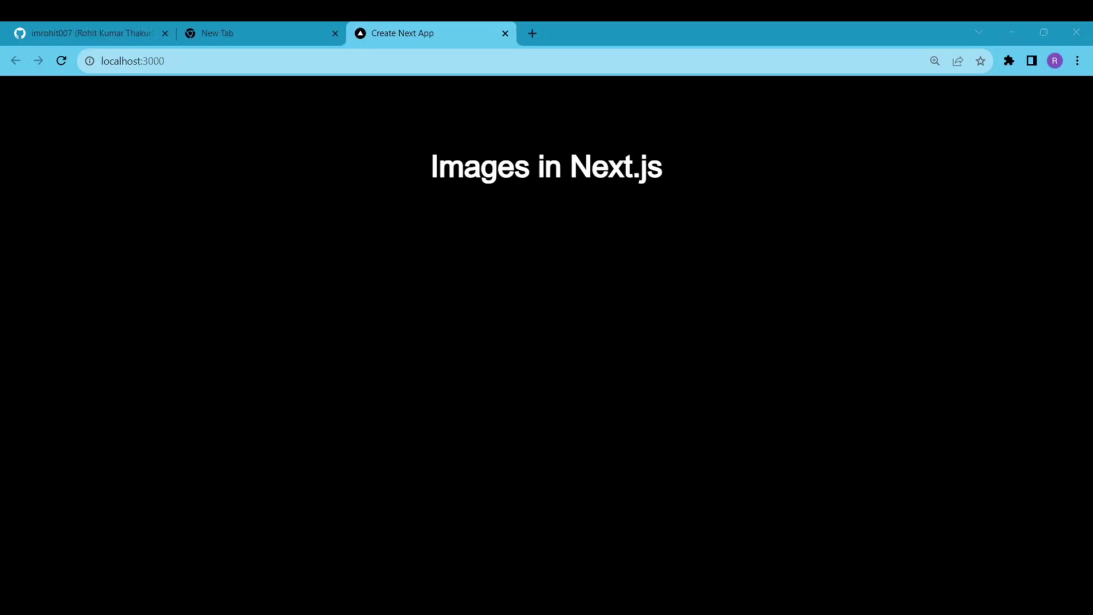
Preview image-1.jpg, image1.png and mask.png in VS Code, then close the preview
key("alt+Tab")
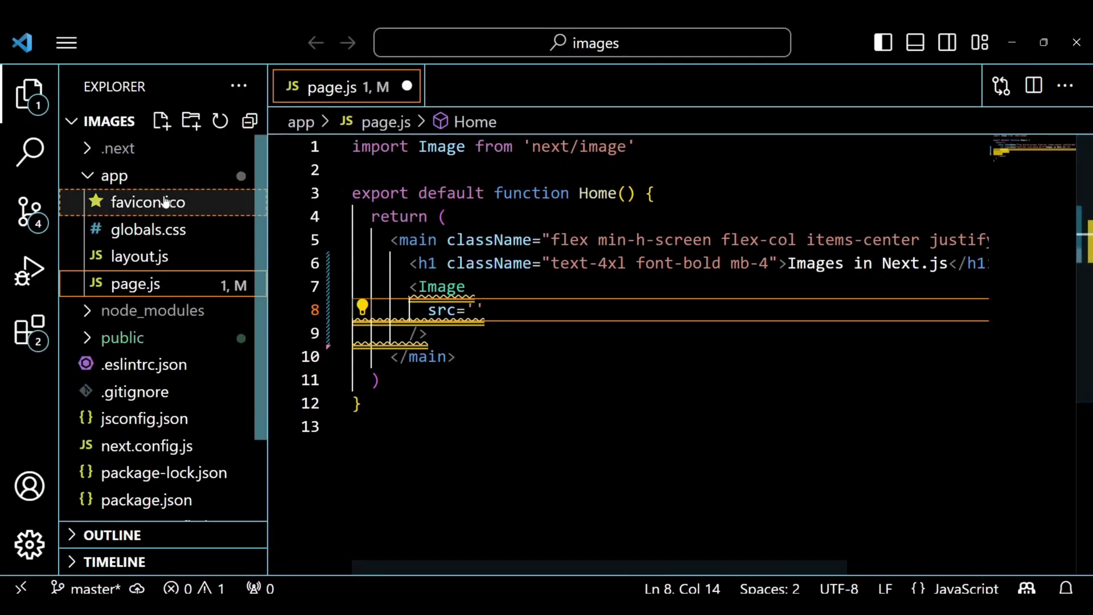
left_click(122, 337)
scroll(103, 291, "down", 1)
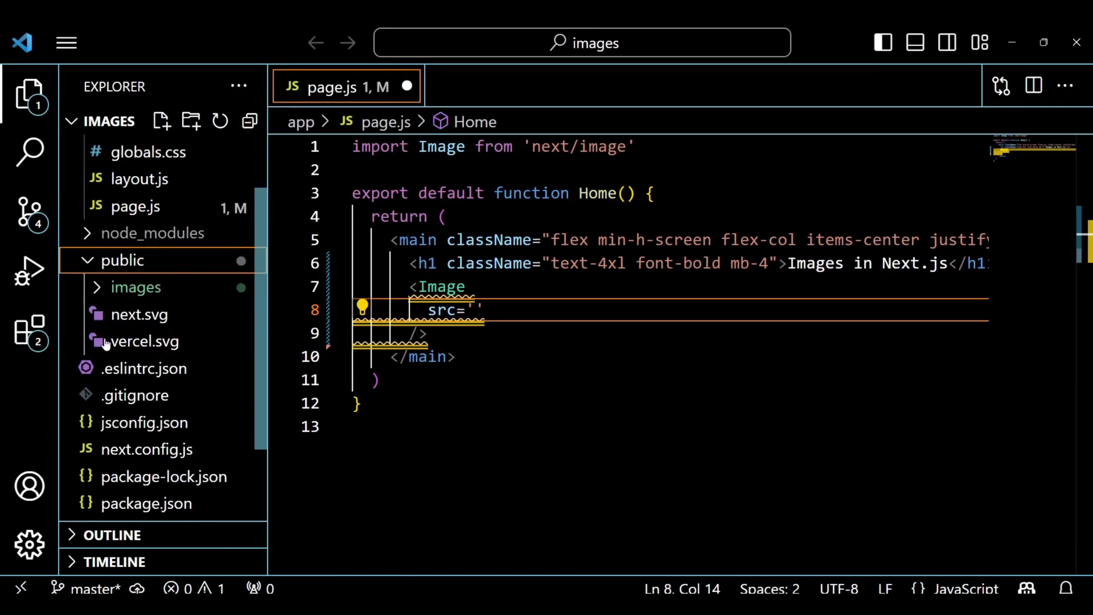
left_click(107, 288)
scroll(172, 299, "down", 2)
scroll(171, 307, "up", 2)
left_click(163, 315)
left_click(142, 341)
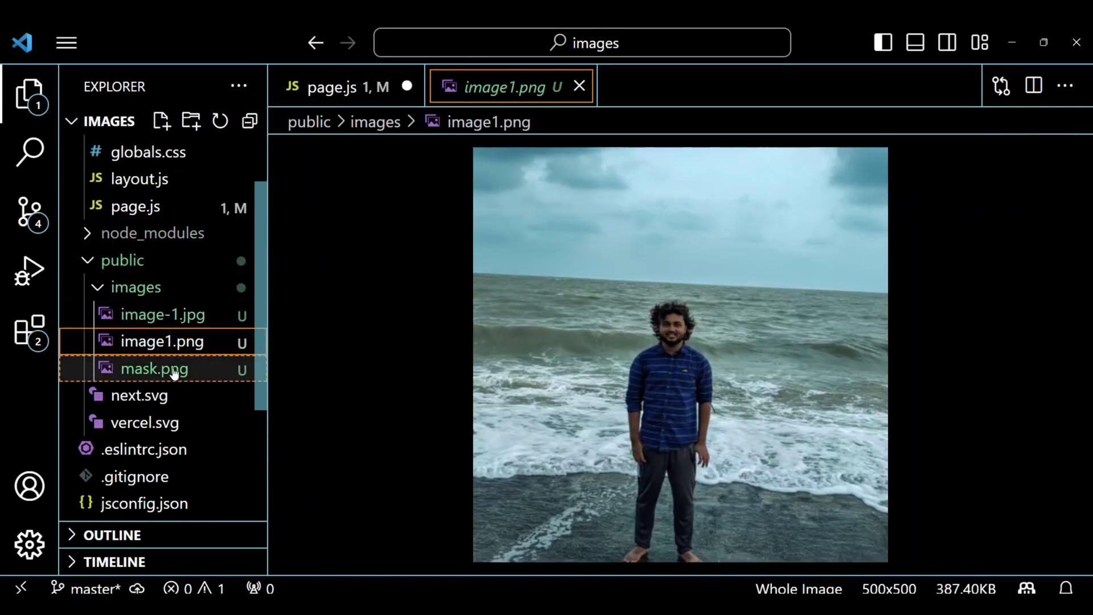
left_click(163, 369)
left_click(160, 316)
left_click(98, 287)
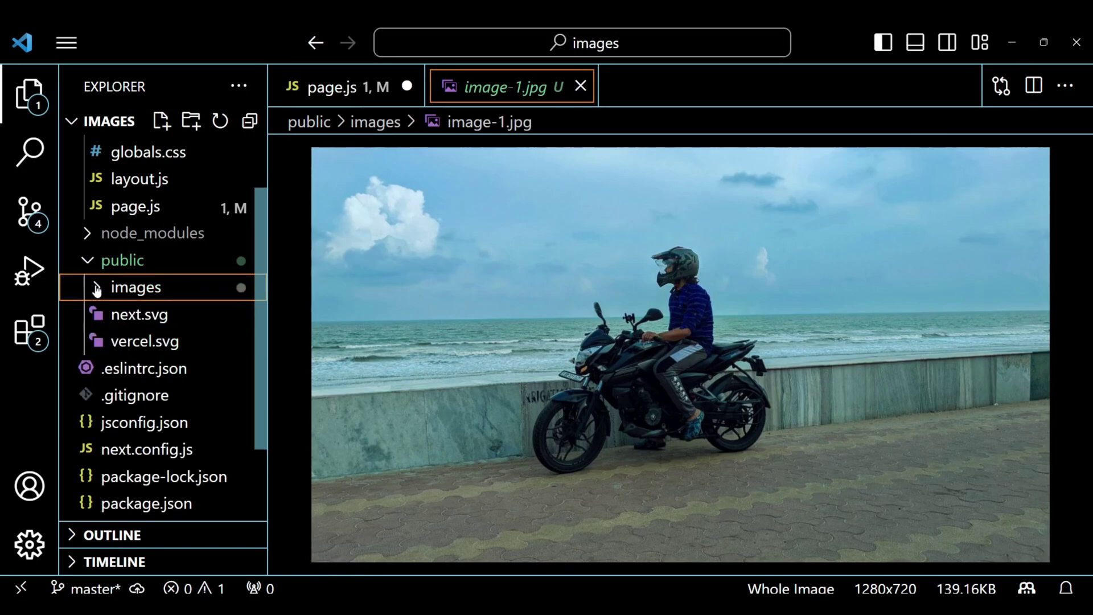
left_click(98, 268)
left_click(580, 86)
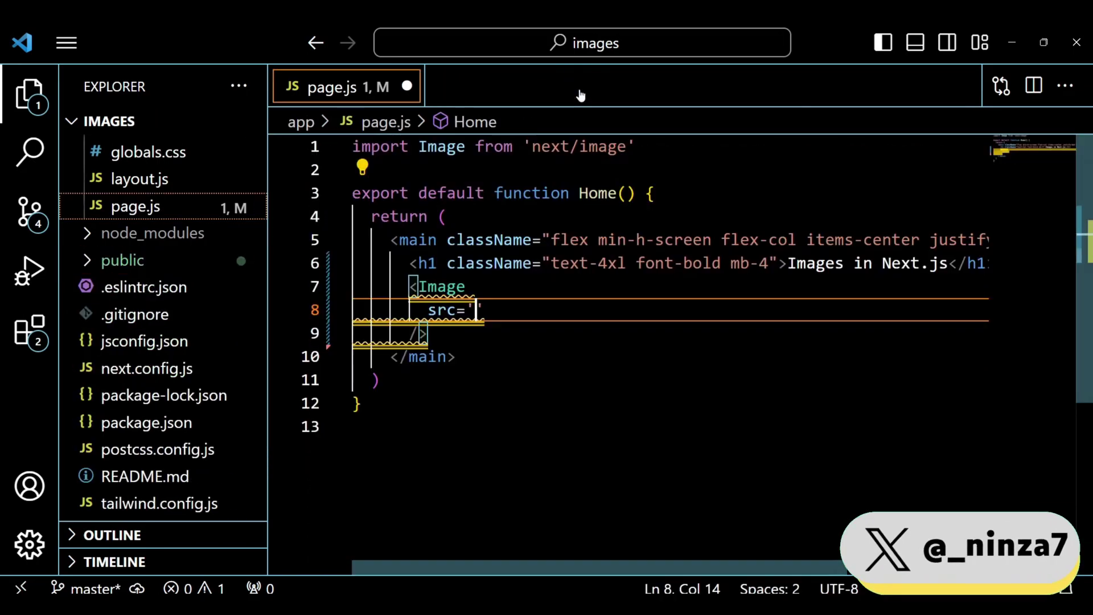
type("\"/images/image")
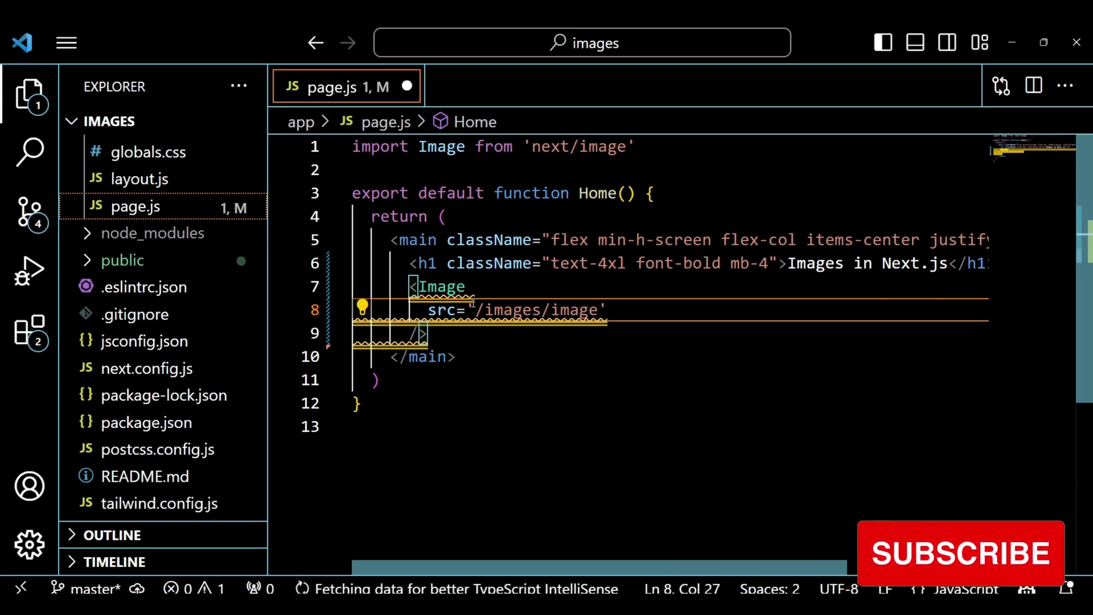
type("-1.png")
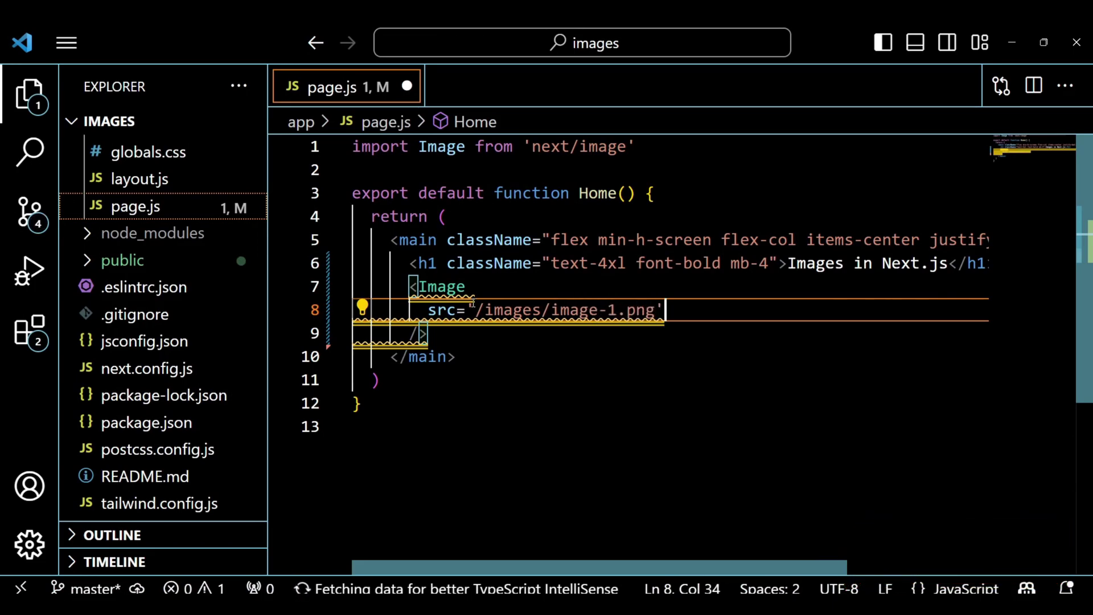
Give the Image src /images/image-1.png, alt text, className w-80 h-80, width and height 800
key("Return")
type("alt=\"Roh")
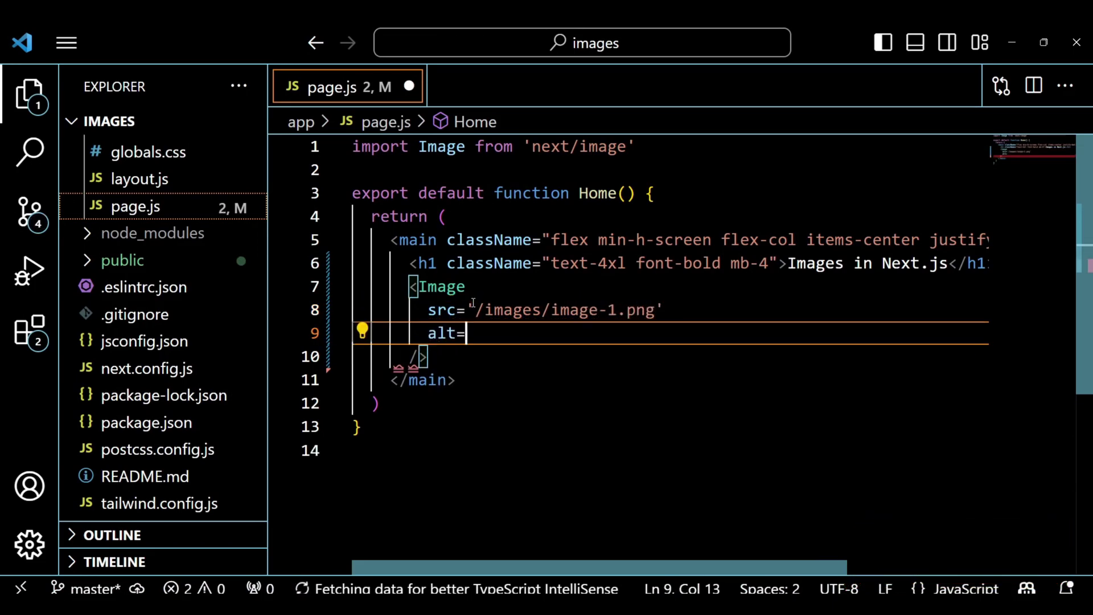
type("it Thakur")
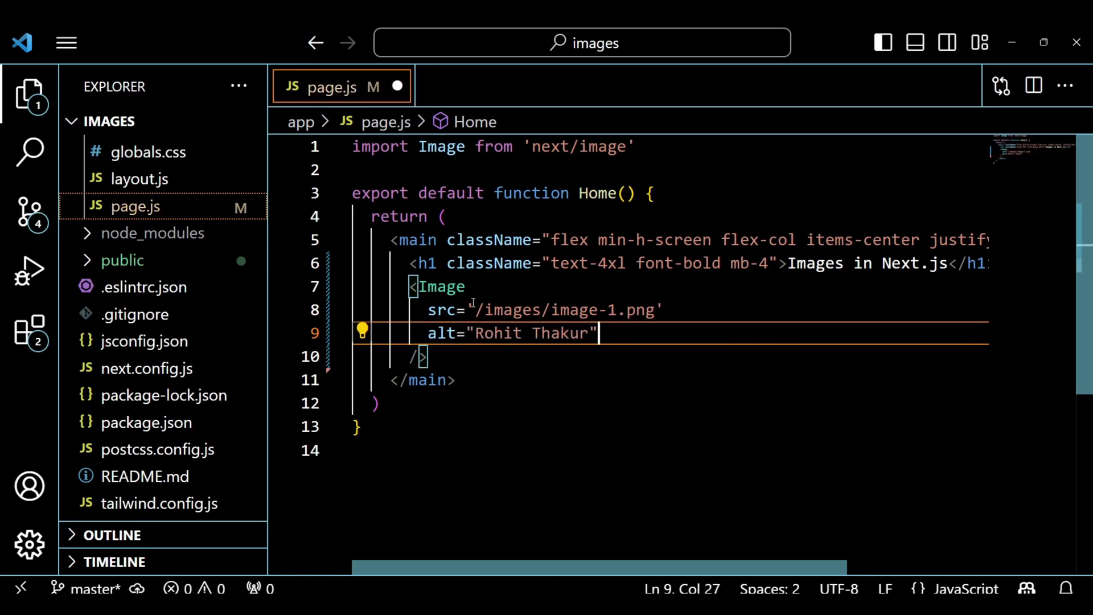
key("Return")
type("class")
key("Return")
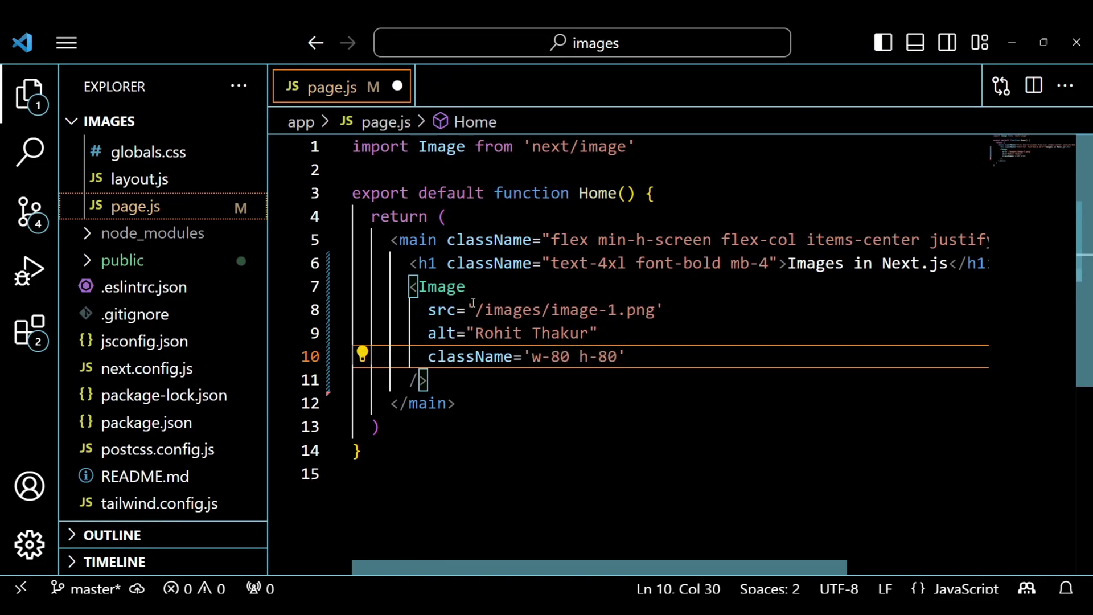
key("Return")
type("width={800")
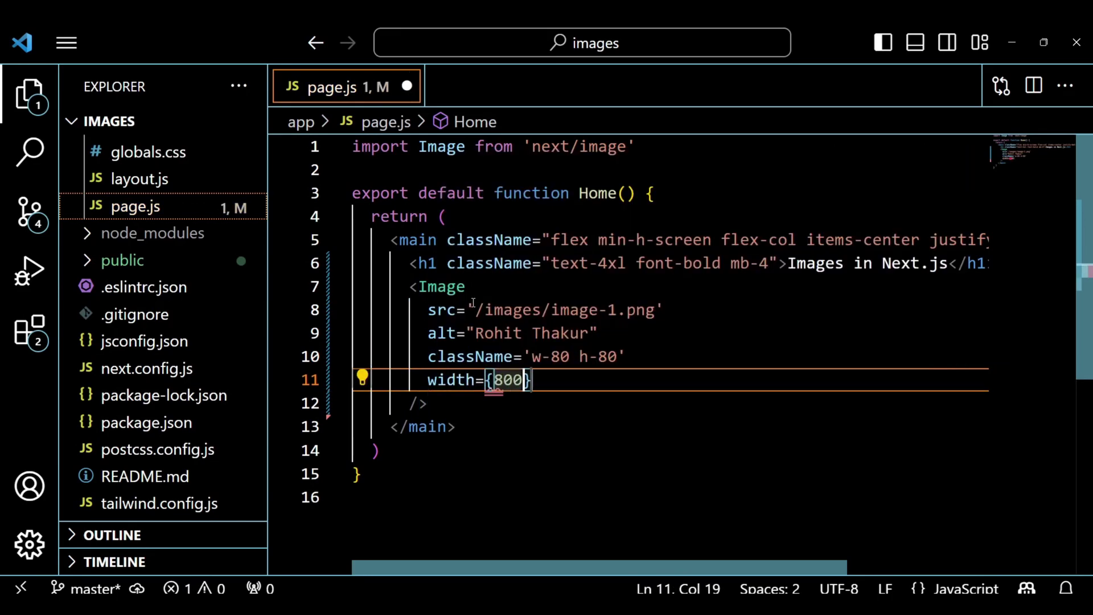
type("}")
key("Return")
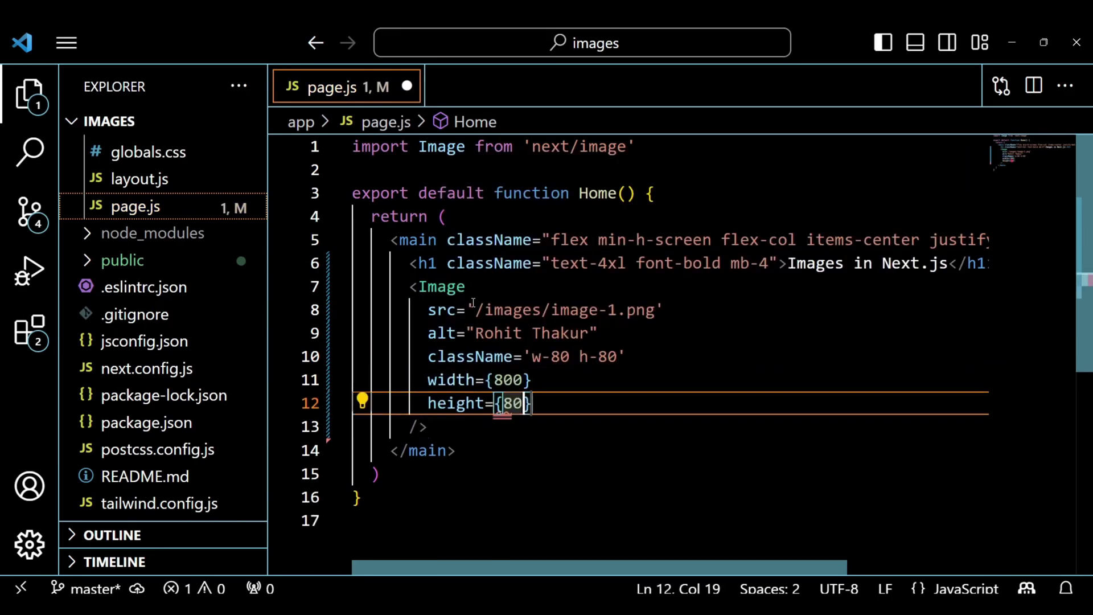
key("alt+Tab")
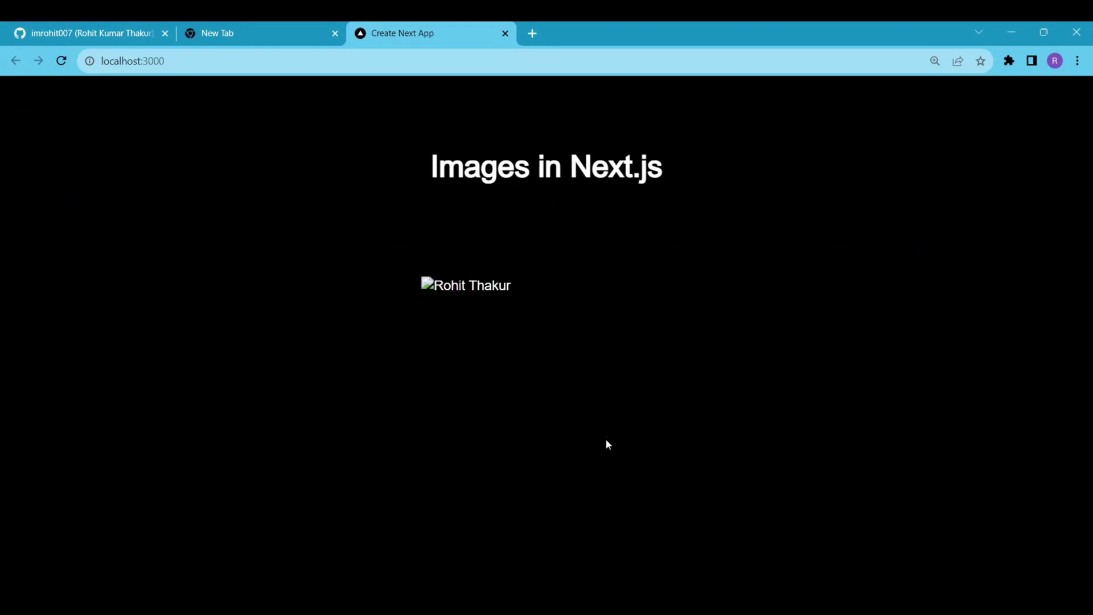
Check the image file names and change the src extension from .png to .jpg
key("alt+Tab")
left_click(123, 260)
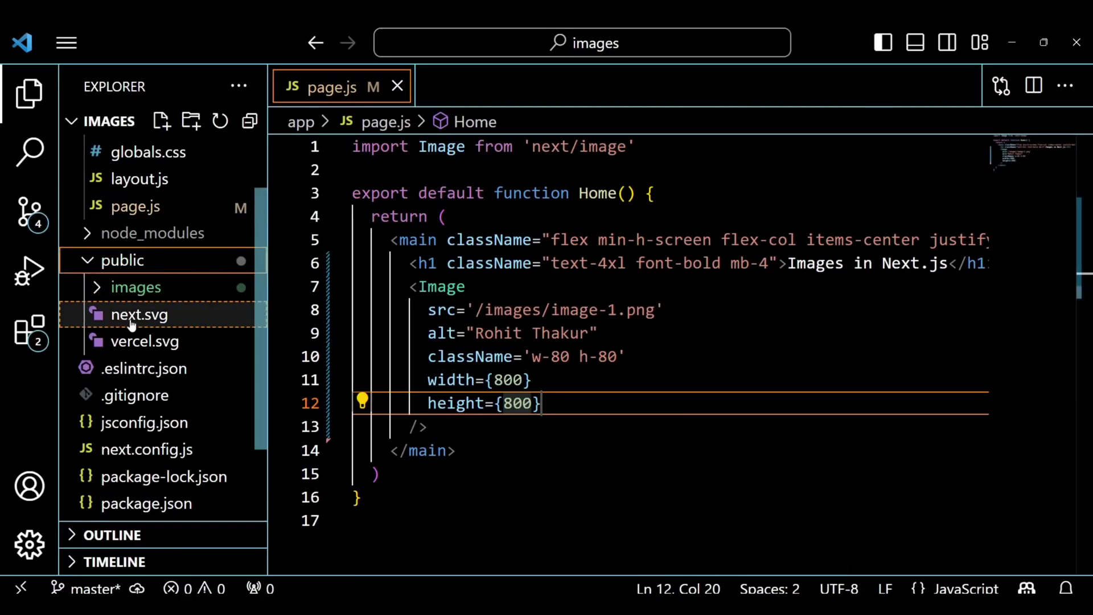
left_click(96, 287)
double_click(640, 311)
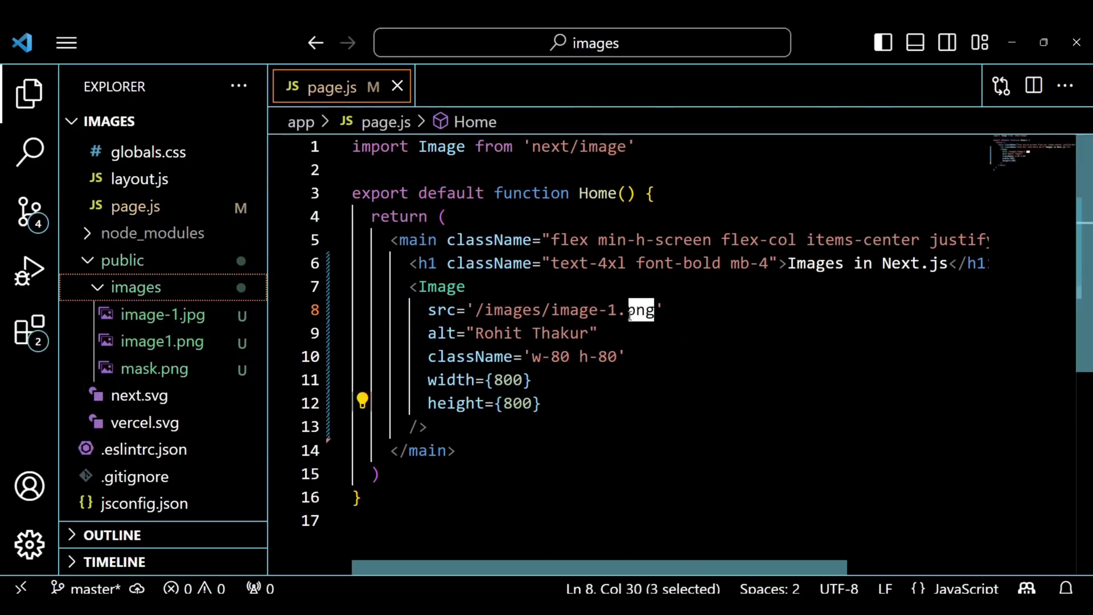
type("j")
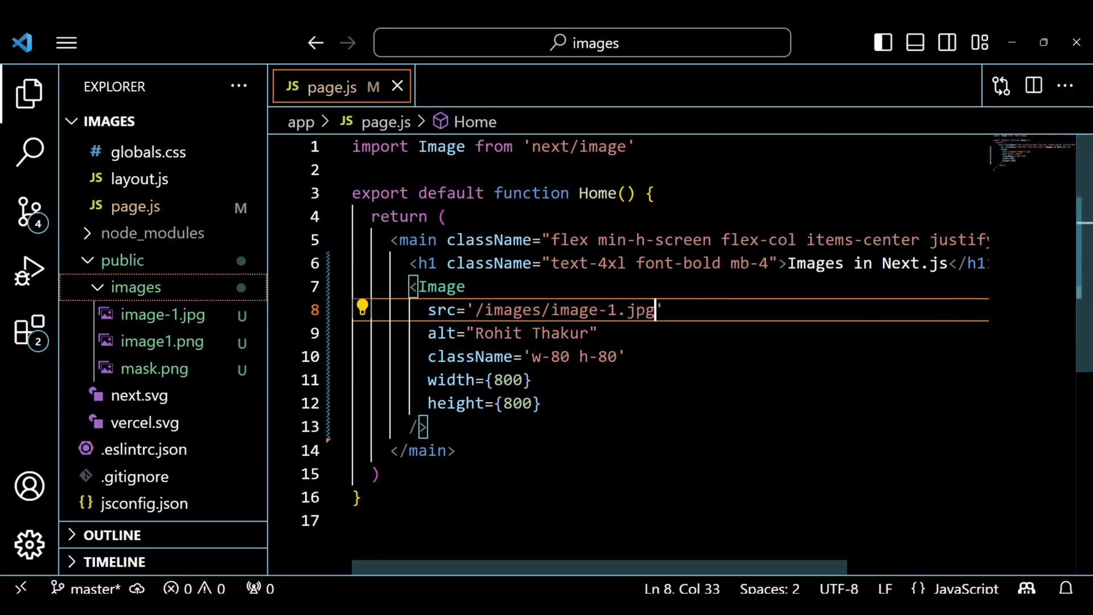
Reload localhost:3000 in Chrome to show the motorcycle photo
key("alt+Tab")
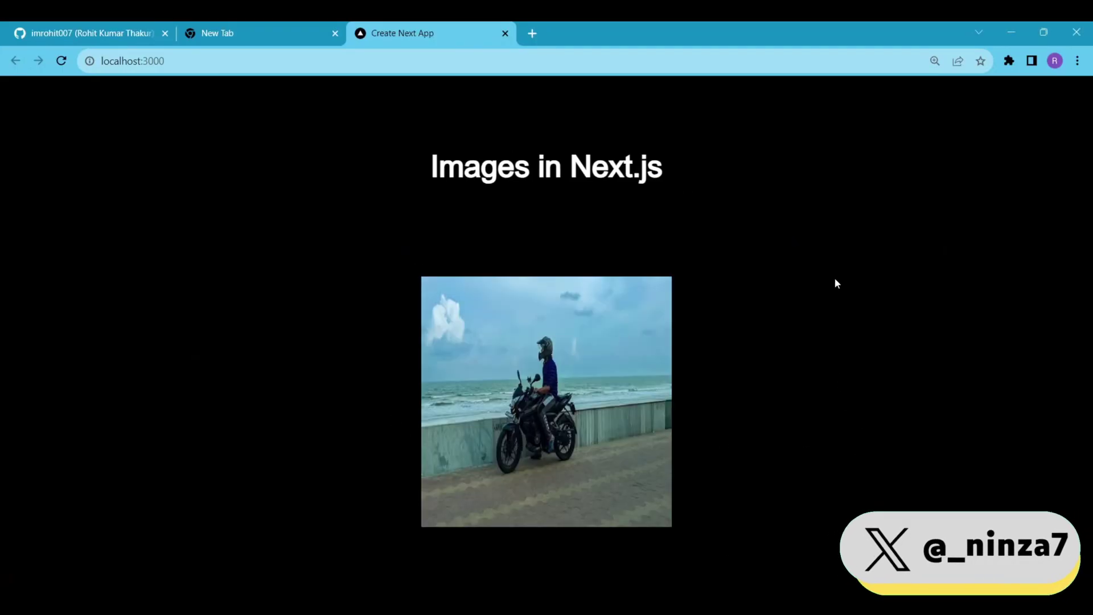
key("ctrl+r")
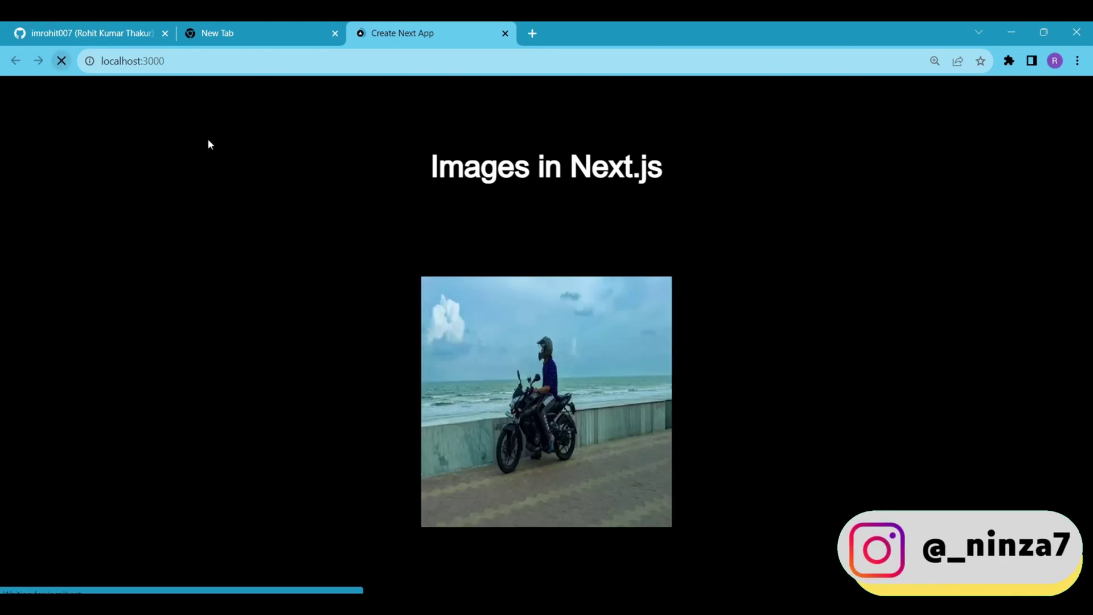
key("alt+Tab")
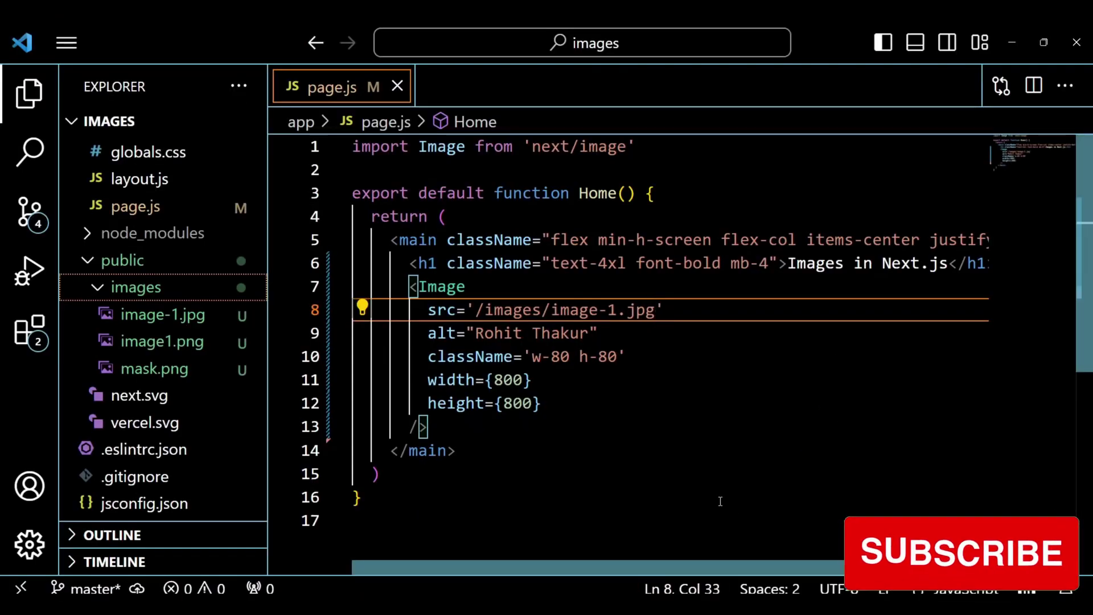
Add a wrapper div with an mb-4 className below the heading
key("ctrl+b")
left_click(823, 260)
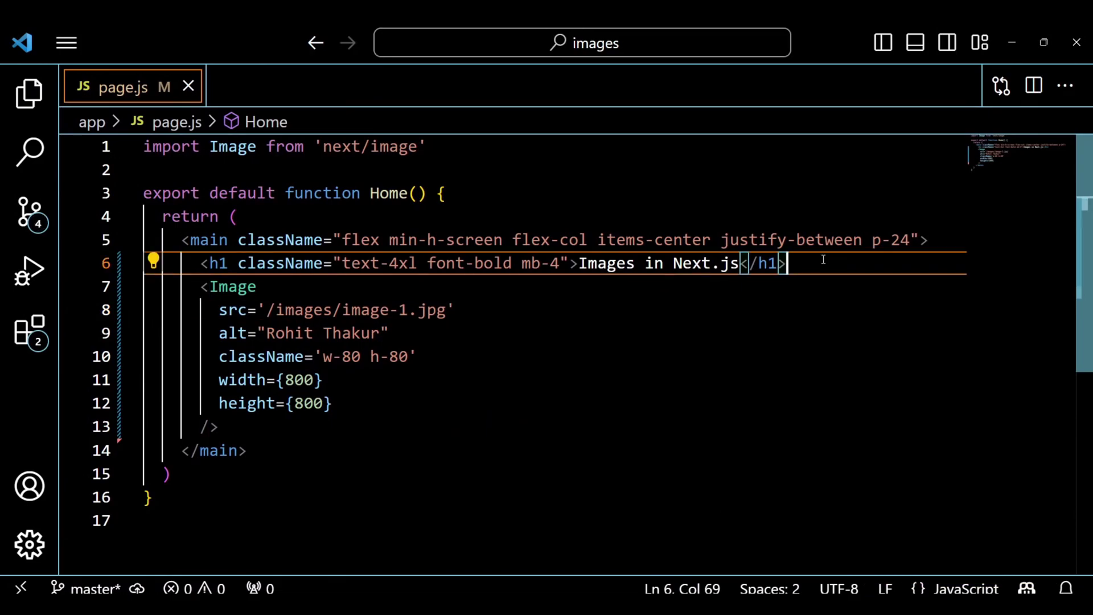
key("Return")
type("<")
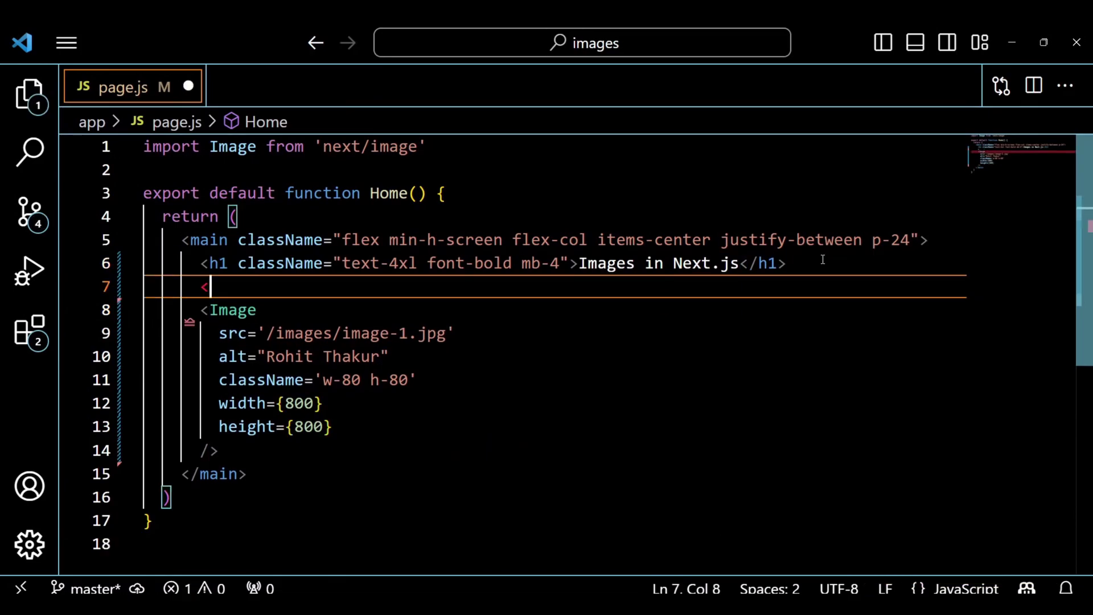
type("div>")
key("Return")
key("Up")
key("End")
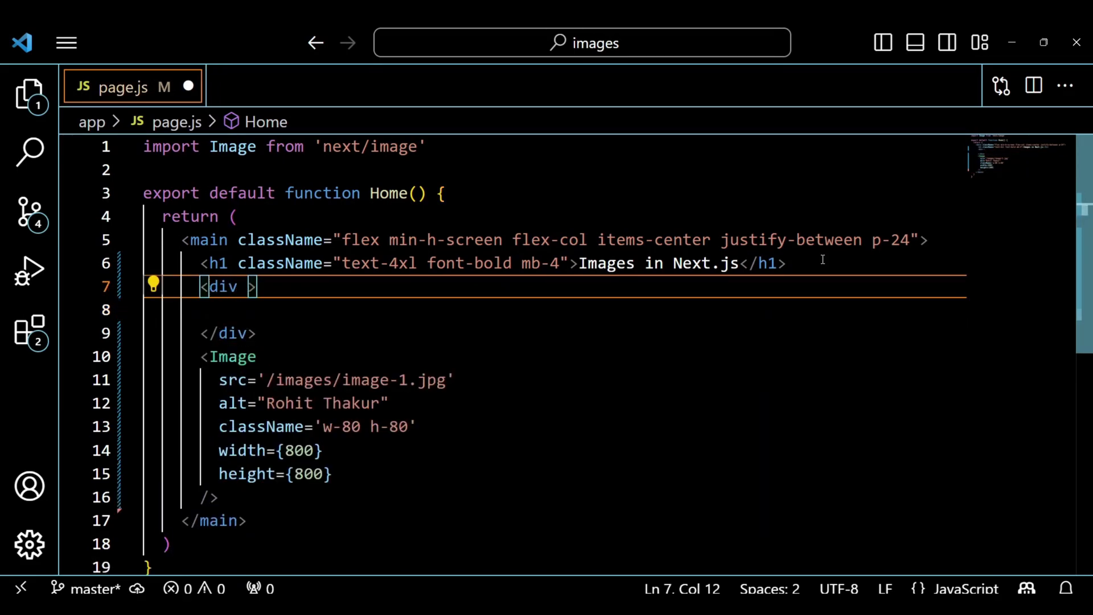
type("class")
key("Return")
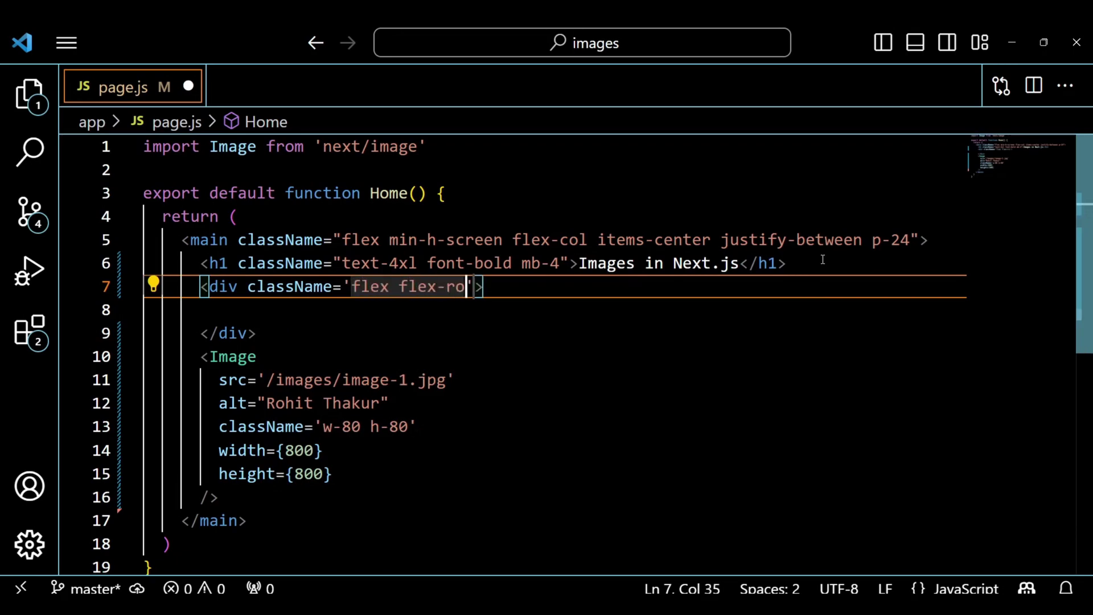
type("4")
key("Tab")
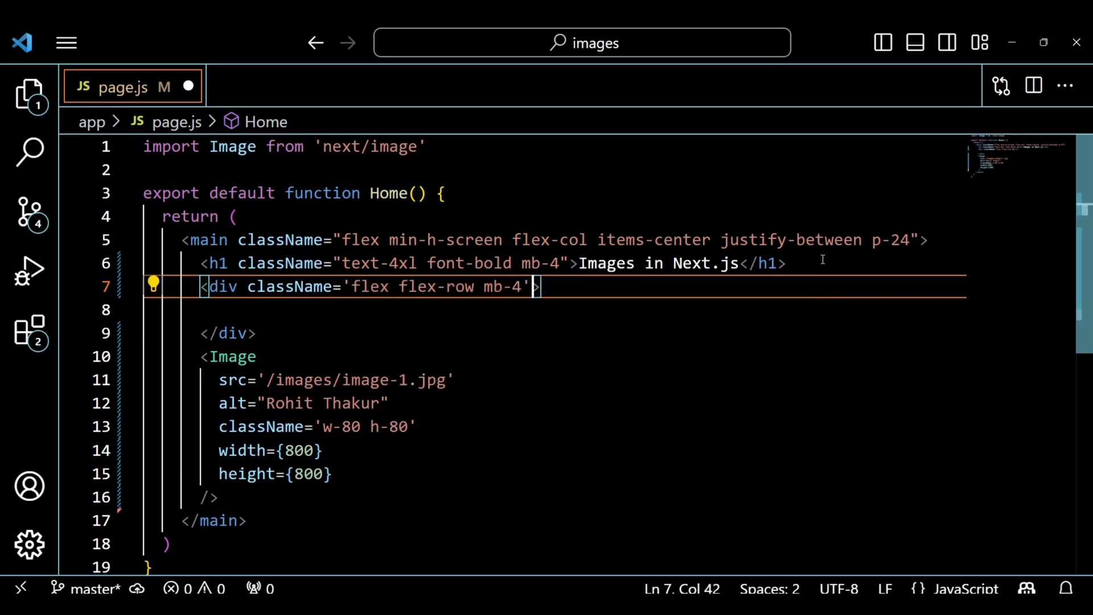
key("Down")
type("d")
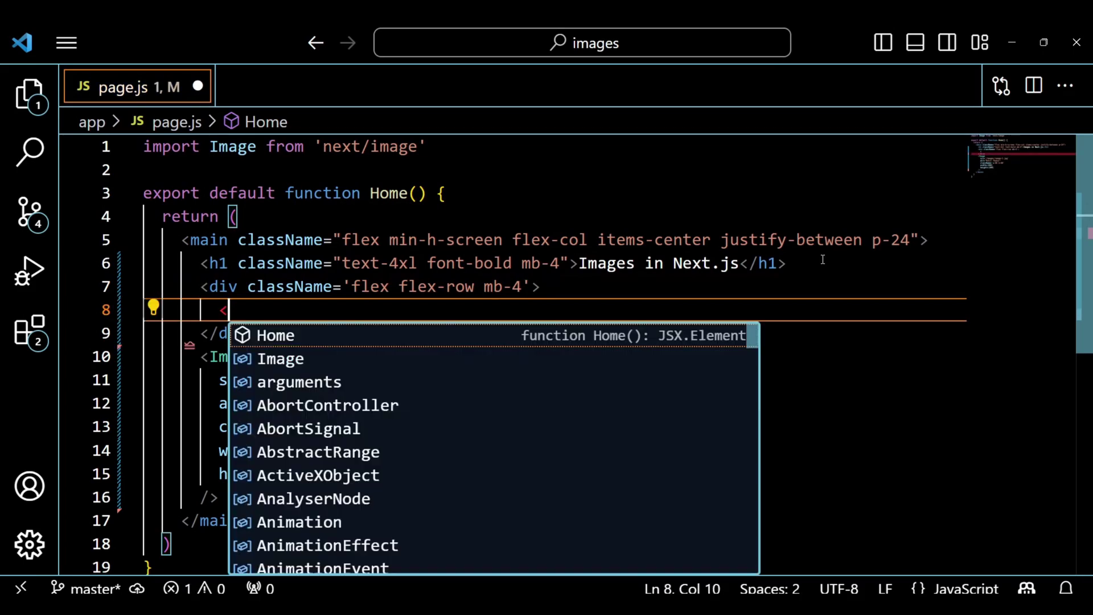
type("iv")
Nest an inner div inside the wrapper div
key("Tab")
key("Return")
key("Up")
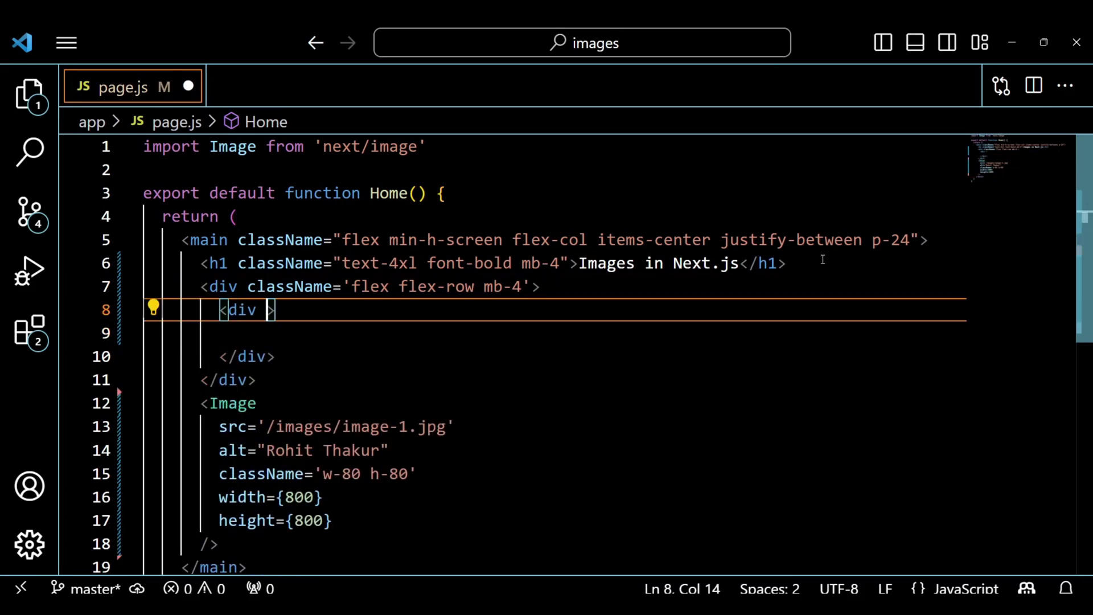
type("className='")
key("Right")
key("Right")
scroll(815, 259, "down", 3)
Move the Image block into the inner div and indent it correctly
mouse_move(199, 248)
left_mouse_down()
mouse_move(265, 365)
mouse_move(220, 390)
left_mouse_up()
key("ctrl+x")
left_click(256, 332)
key("ctrl+v")
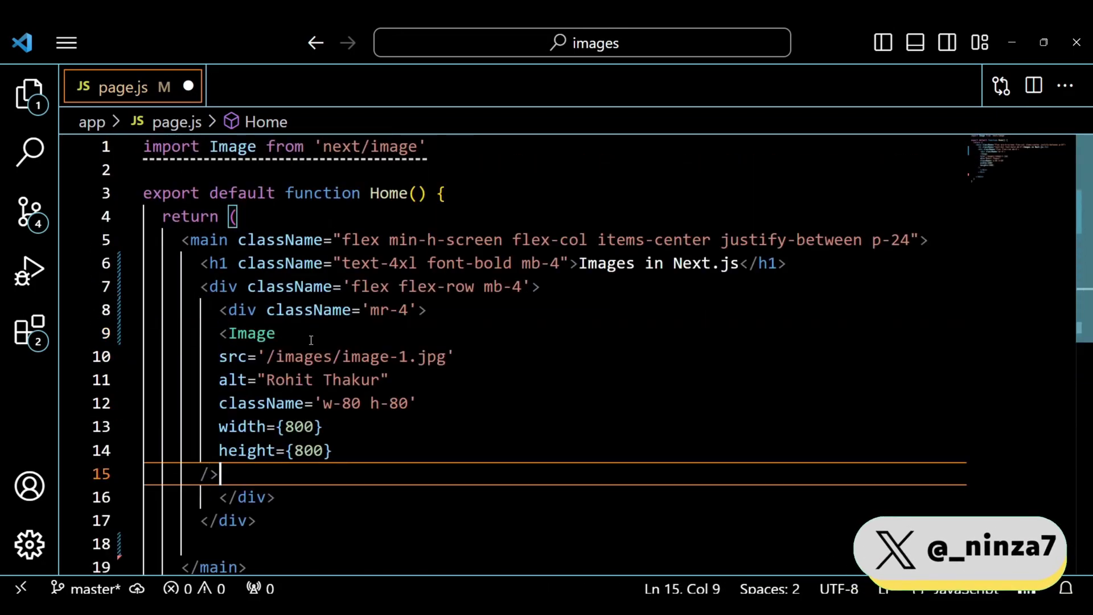
mouse_move(220, 333)
left_mouse_down()
mouse_move(325, 450)
mouse_move(220, 476)
left_mouse_up()
key("Tab")
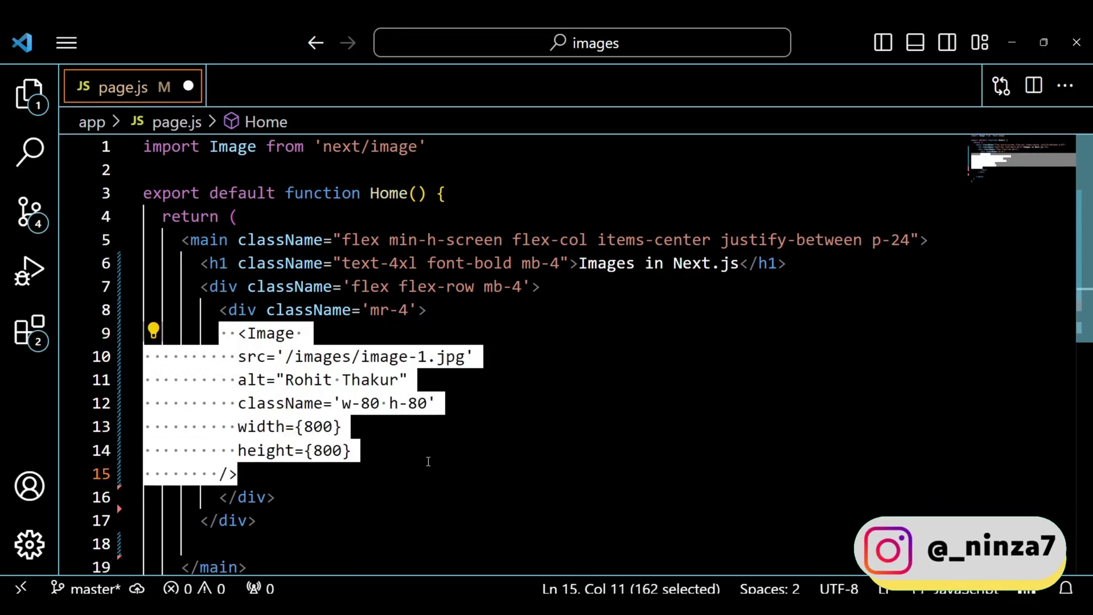
left_click(352, 450)
left_click_drag(238, 355, 256, 450)
key("Tab")
left_click(402, 449)
scroll(555, 479, "down", 1)
Add an empty div right after the inner div holding the local image
left_click(555, 480)
scroll(555, 480, "up", 1)
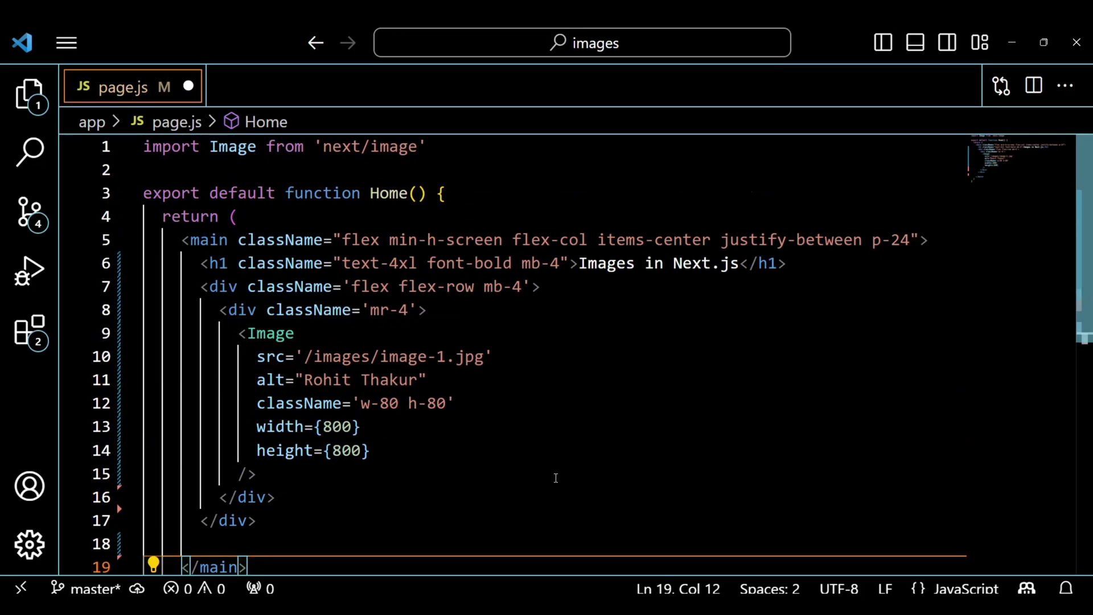
scroll(555, 476, "down", 1)
left_click_drag(219, 233, 276, 419)
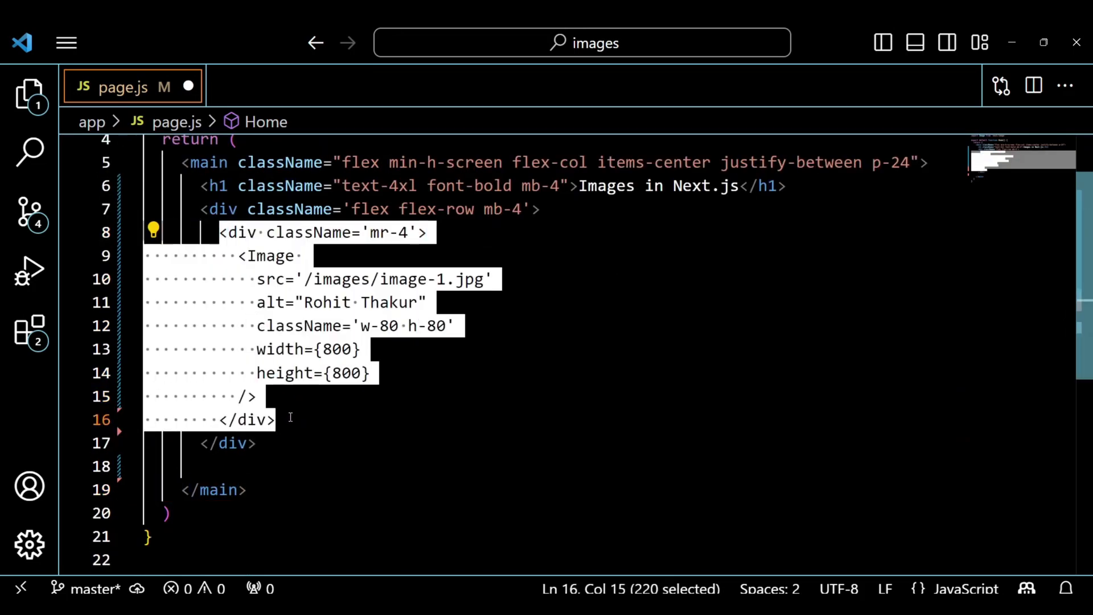
left_click(343, 425)
key("Return")
type("<div")
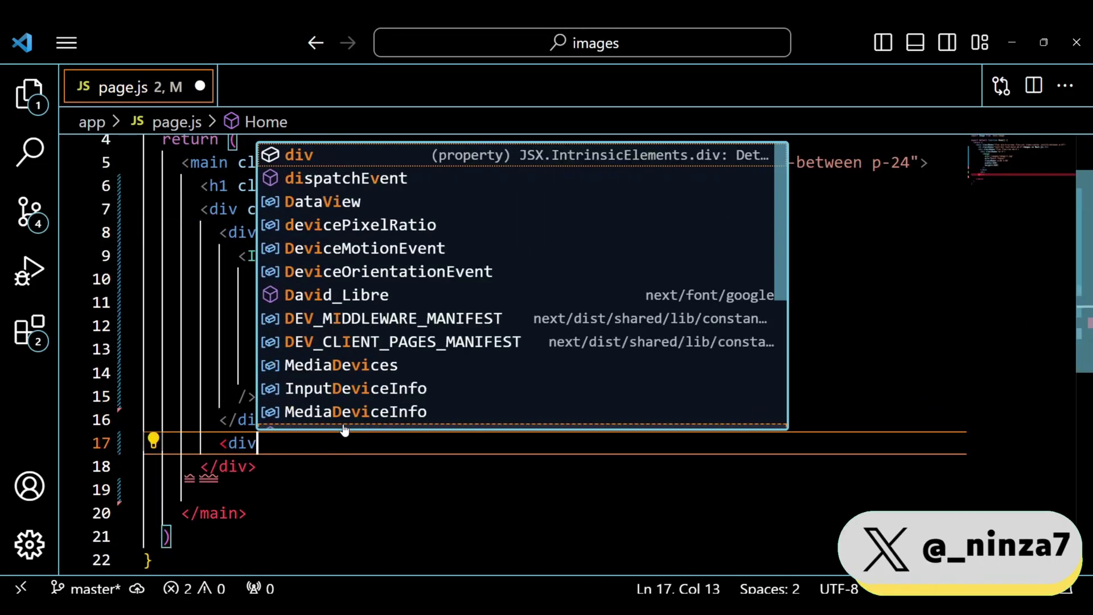
type(">")
key("Return")
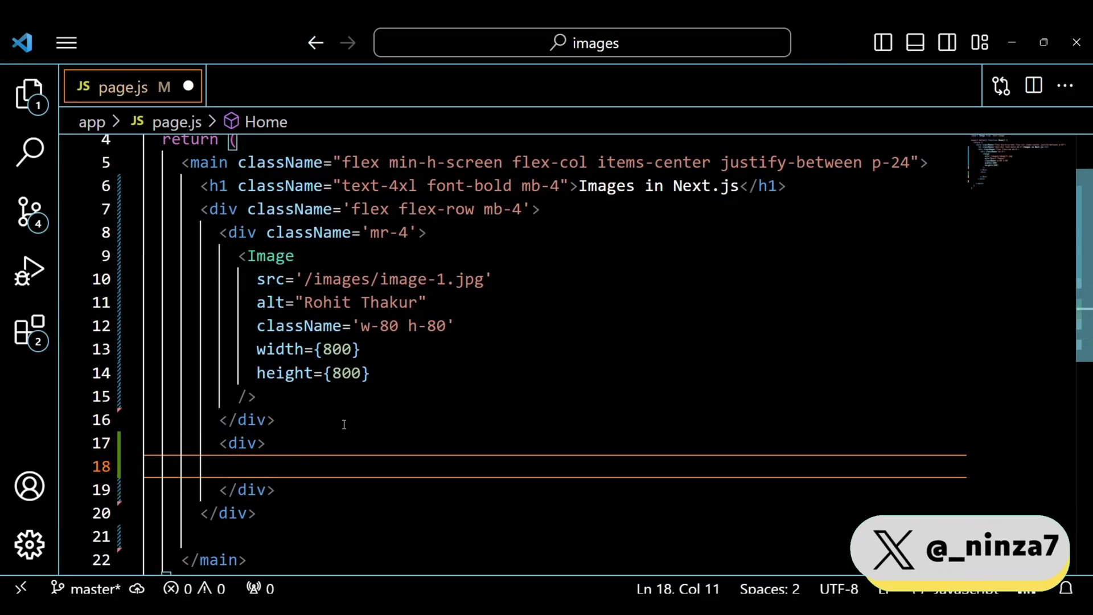
scroll(346, 418, "down", 3)
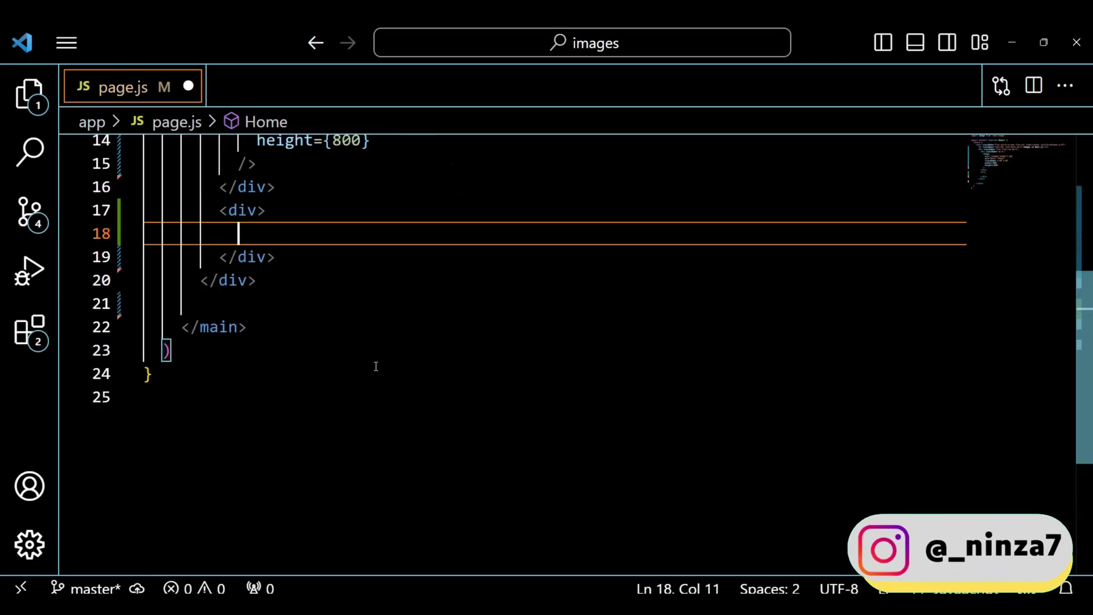
type("<Ima")
Insert a second Image with empty src inside the new div
key("Return")
type("/>")
key("Left")
key("Left")
key("Return")
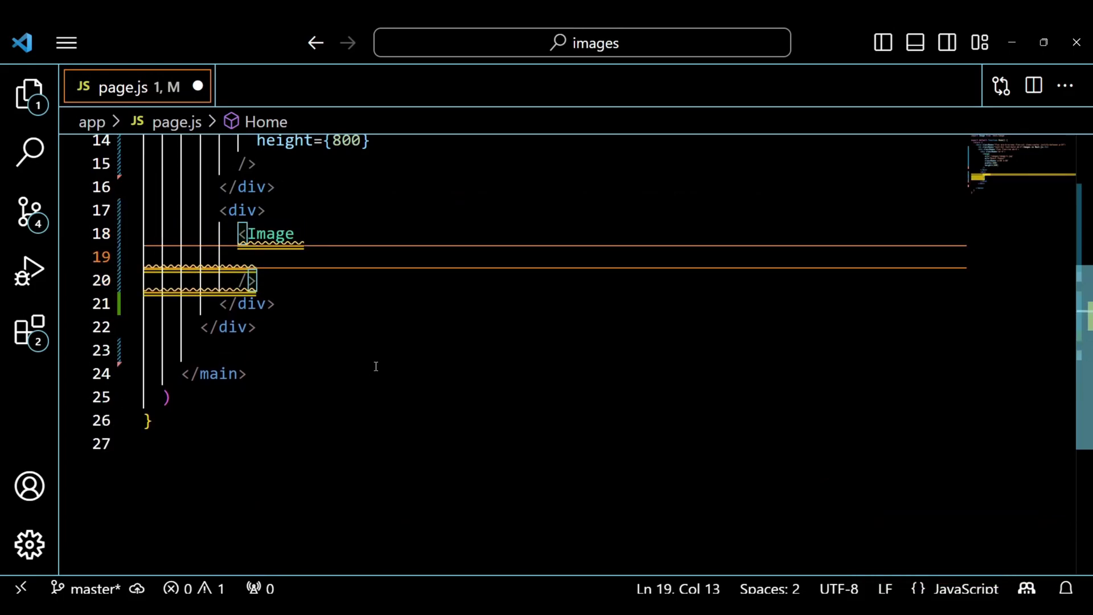
type("sr")
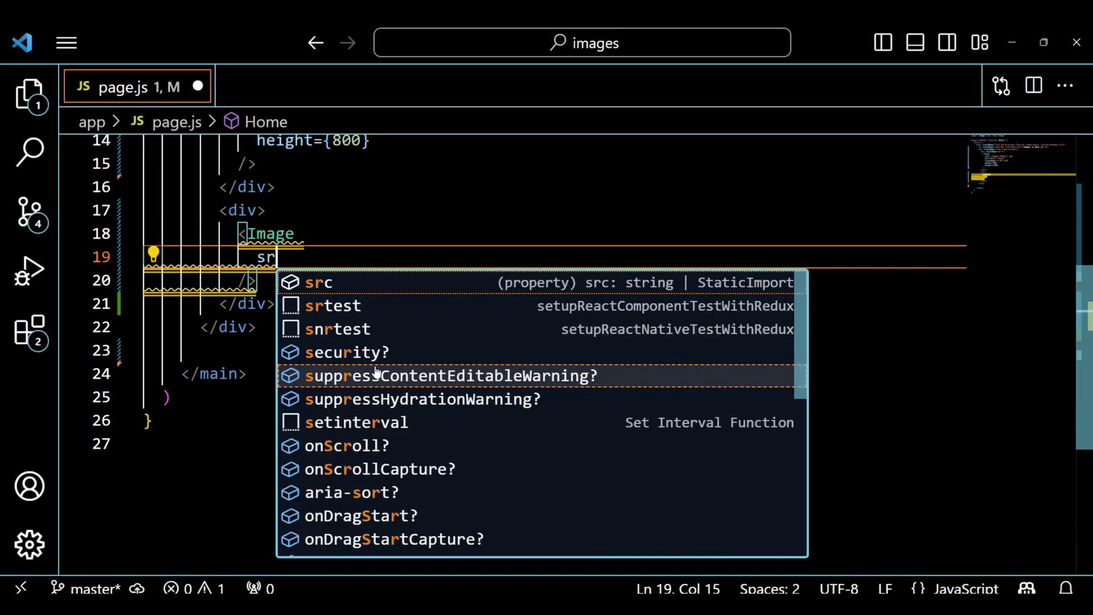
type("c=\"")
left_click(410, 354)
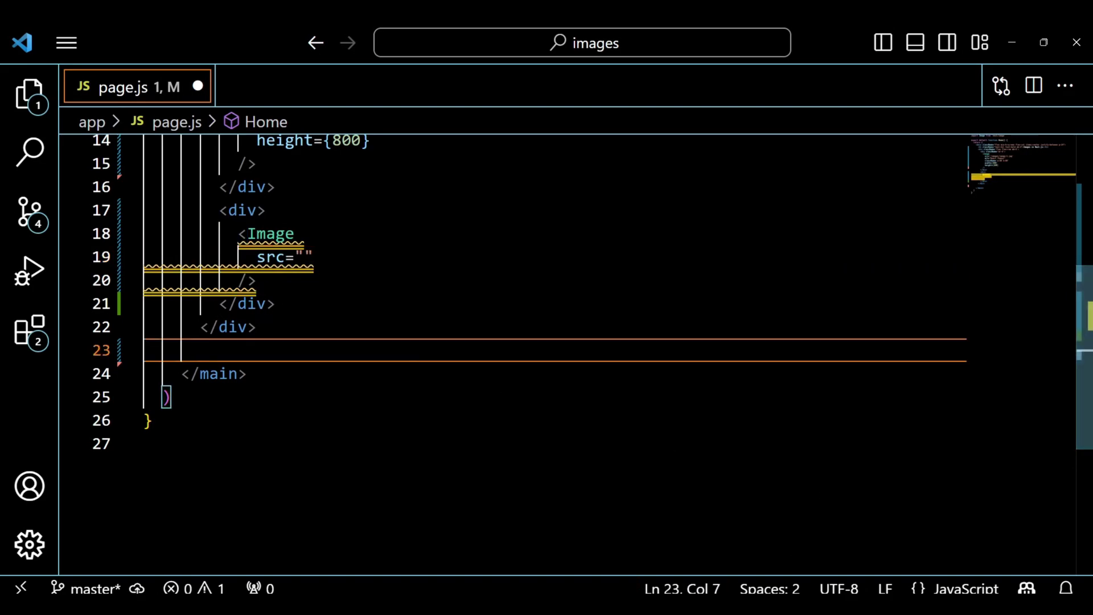
Open the GitHub avatar in its own Chrome tab and copy its URL
key("alt+Tab")
left_click(87, 23)
scroll(803, 405, "down", 4)
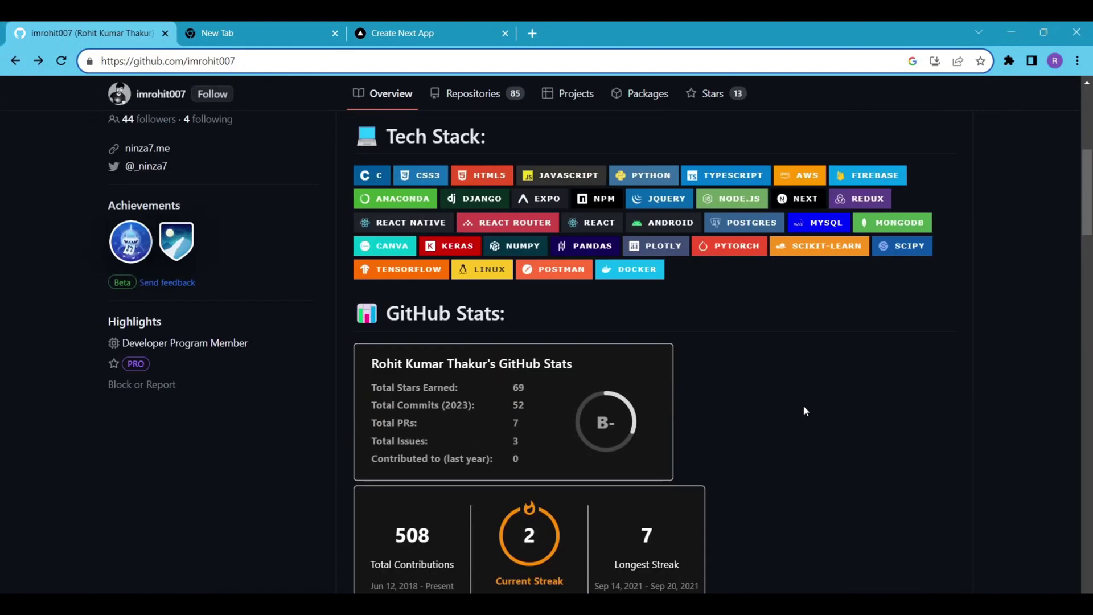
scroll(802, 405, "up", 1)
key("F5")
left_click(126, 272)
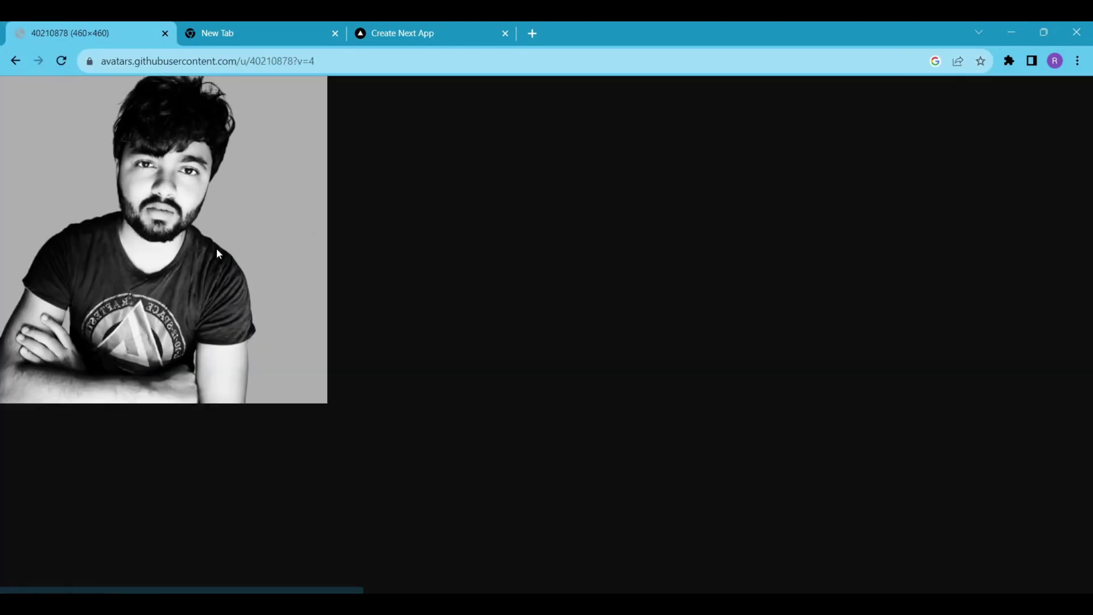
left_click(342, 61)
key("ctrl+c")
Paste the avatar URL as src and add alt 'My Github profile picture'
key("alt+Tab")
left_click(615, 259)
type("\"")
key("ctrl+v")
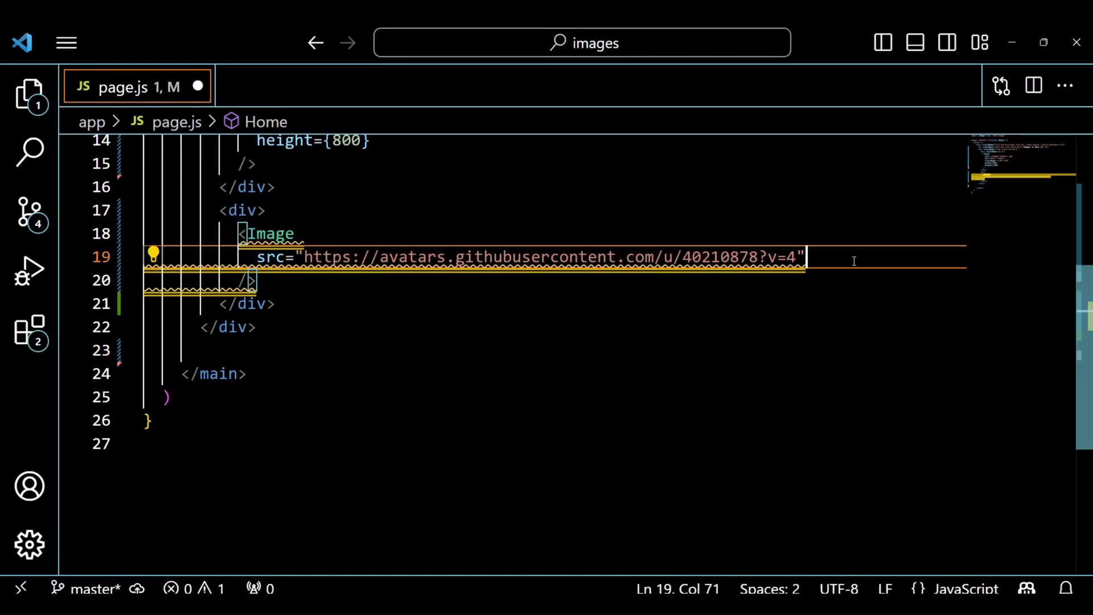
key("Return")
type("alt=")
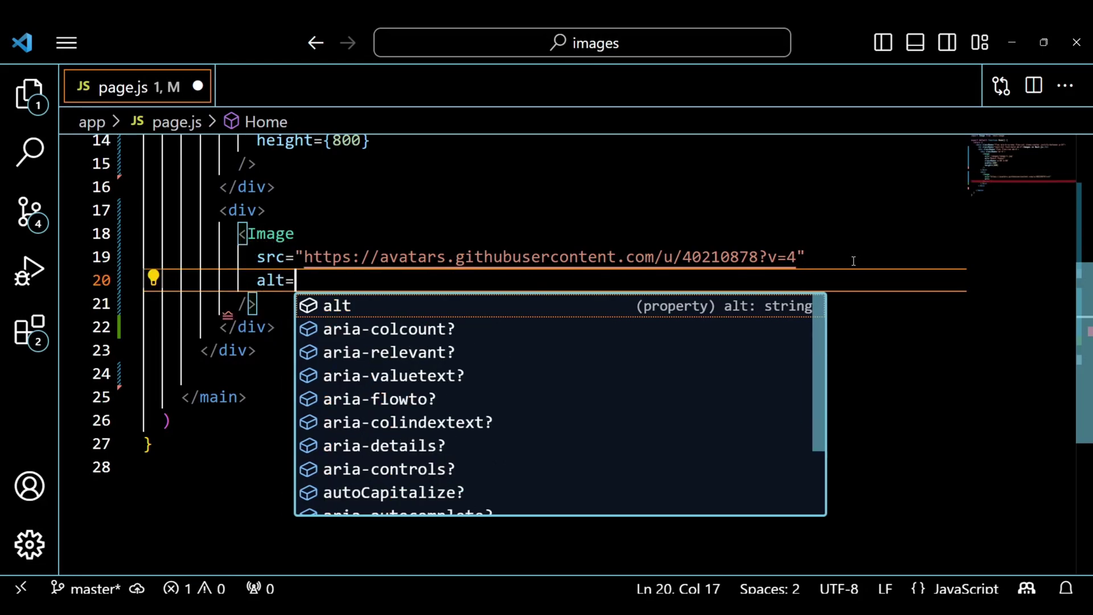
type("\"My Github profile picture")
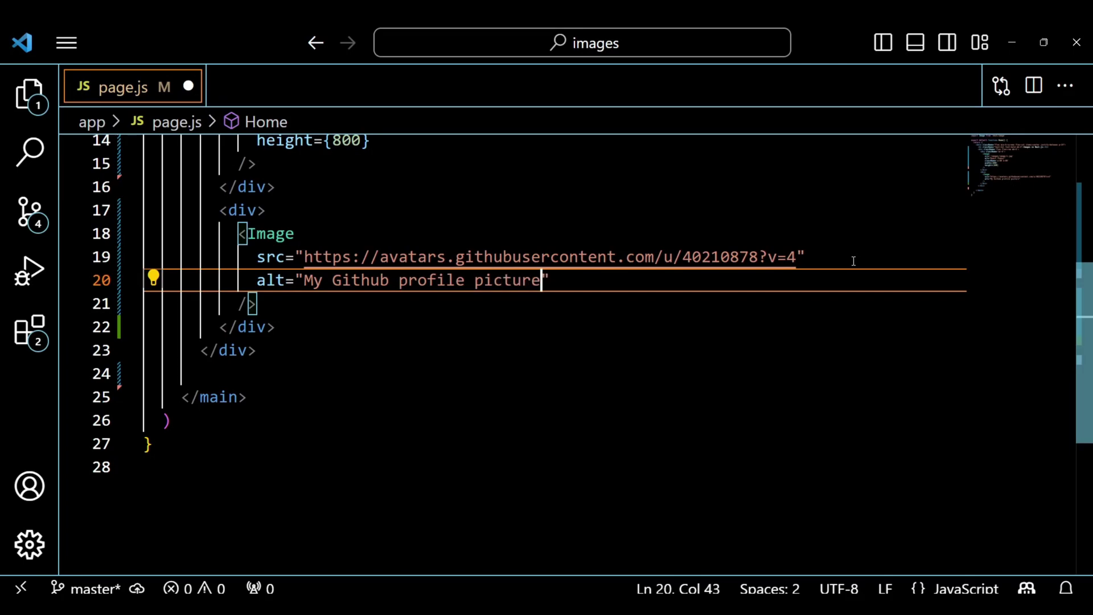
key("End")
Add className w-80 h-80, width 800 and height 800 to the avatar Image
key("Return")
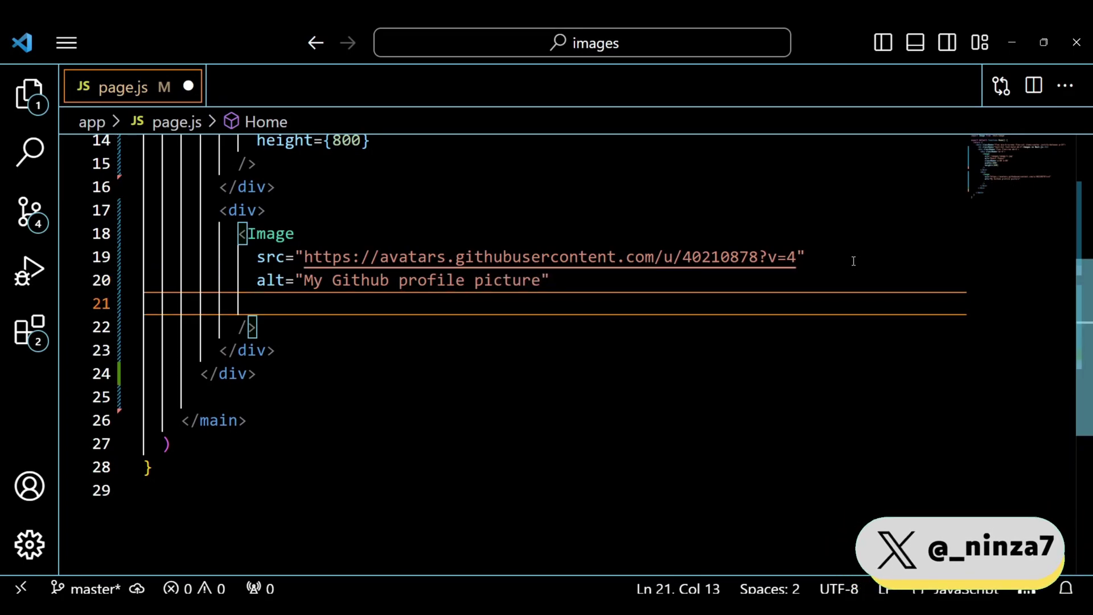
type("cla")
key("Return")
type("='w-80 h-80")
key("Right")
key("Return")
type("wi")
key("Return")
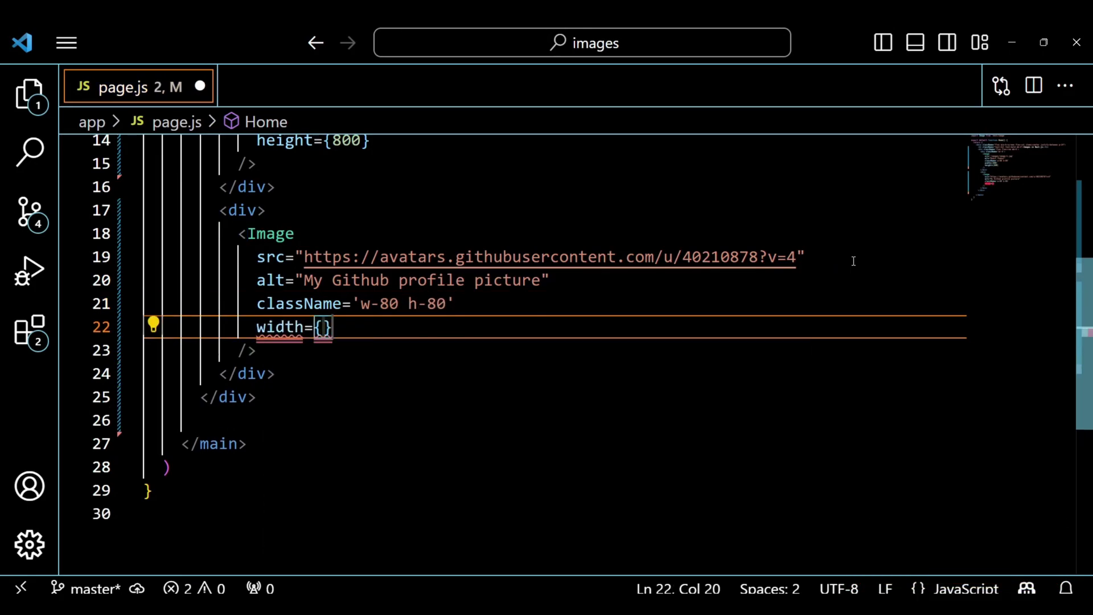
type("800")
key("Right")
key("Return")
type("he")
key("Return")
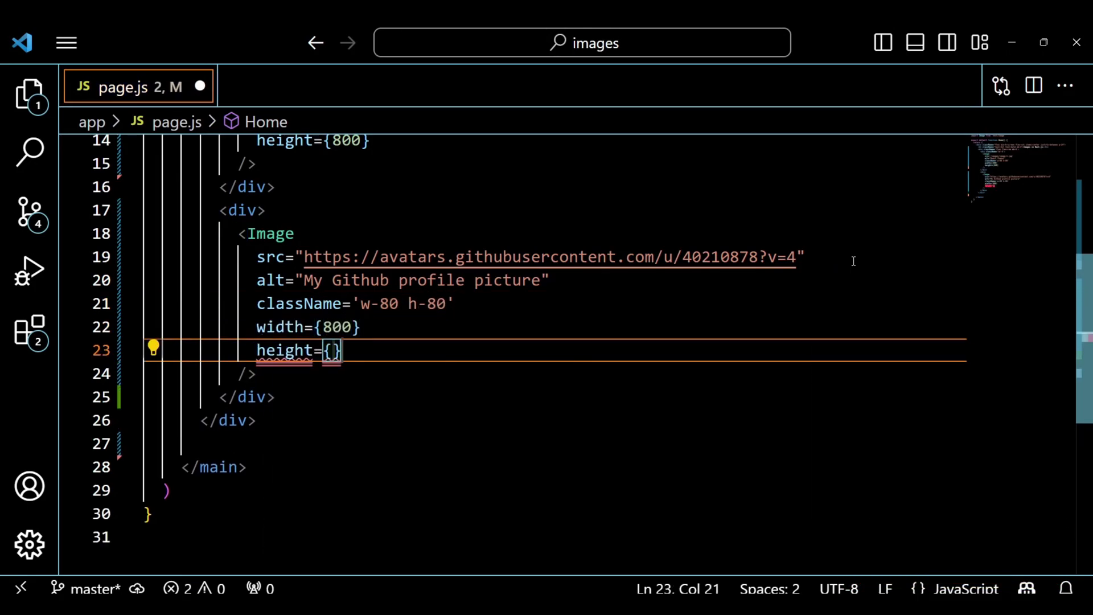
type("800")
scroll(722, 441, "up", 2)
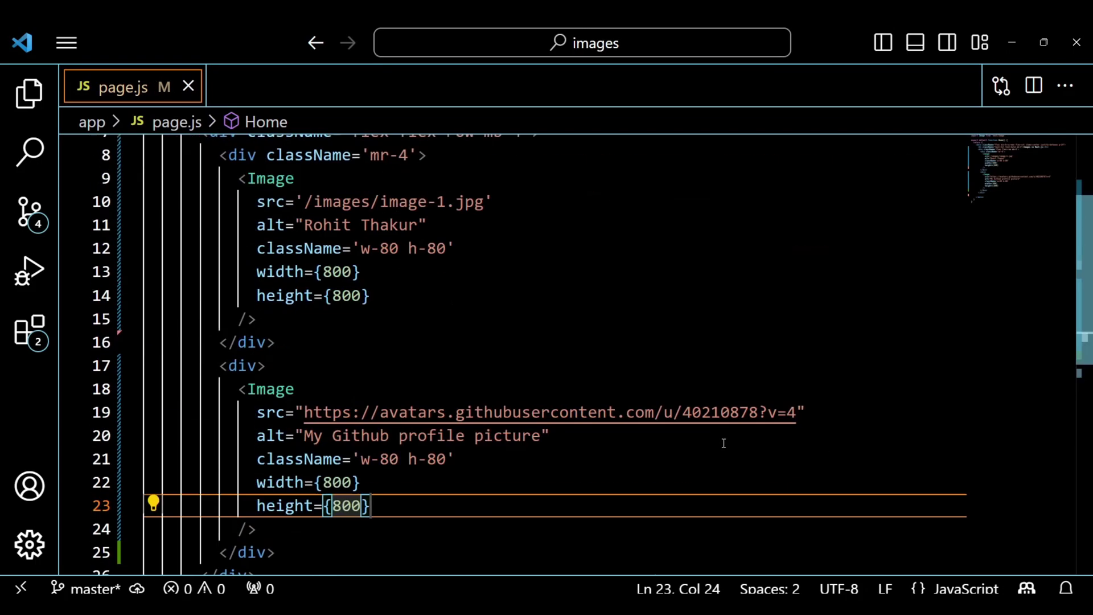
scroll(722, 442, "down", 1)
Read the unconfigured avatars hostname error on localhost:3000 and open its docs link in a new tab
left_click(438, 28)
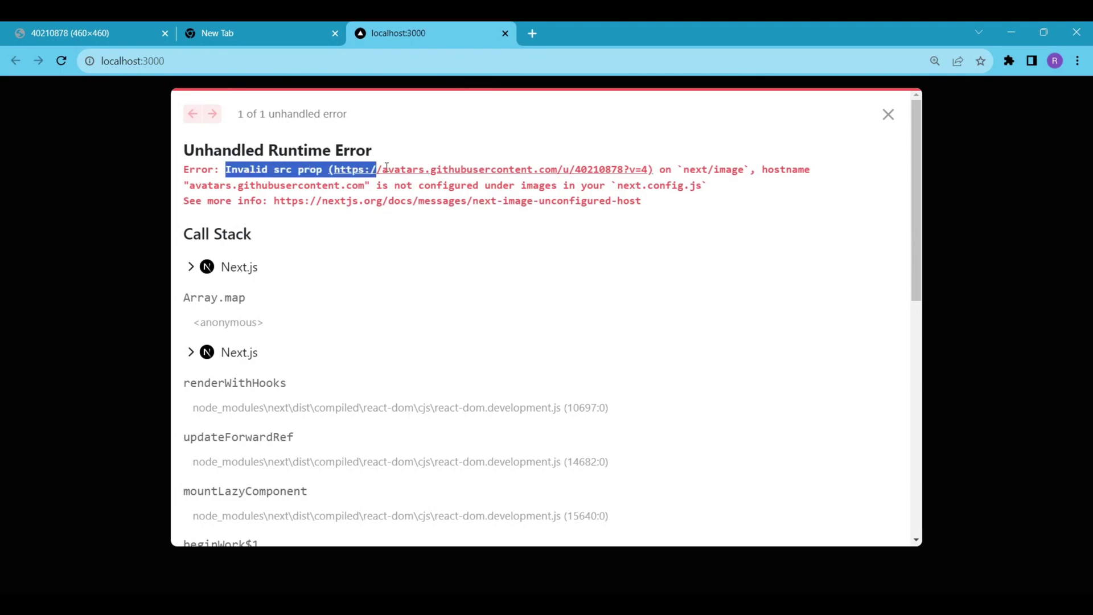
left_click_drag(228, 169, 702, 186)
left_click(786, 216)
left_click_drag(763, 169, 697, 198)
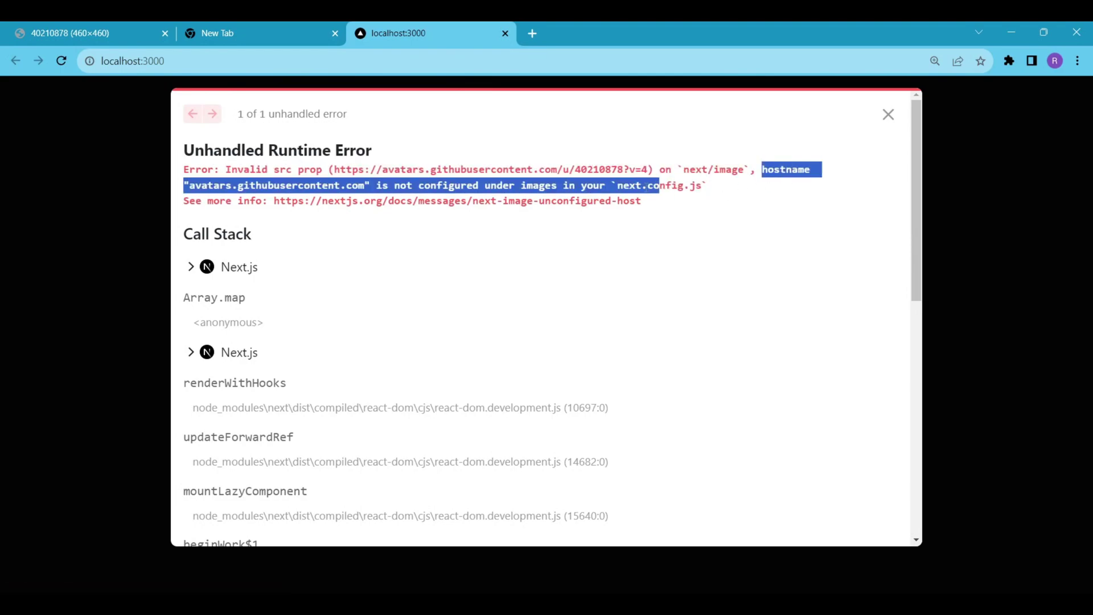
left_click(697, 198)
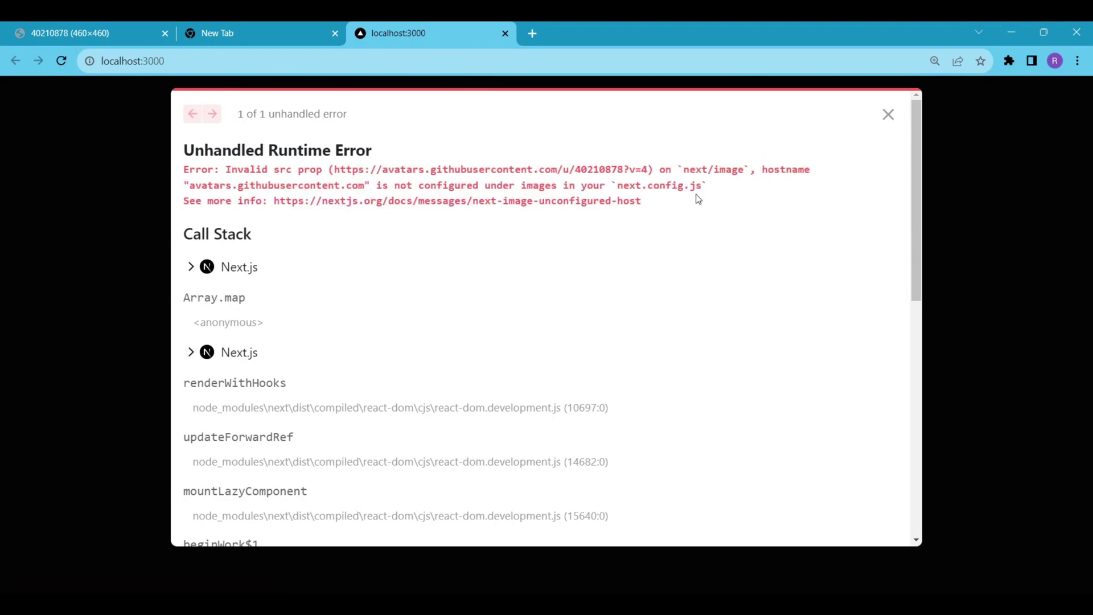
left_click(415, 202, "ctrl")
Copy the next.config.js remotePatterns example from the Next.js unconfigured-host docs page
left_click(603, 33)
left_click(505, 32)
scroll(679, 317, "down", 3)
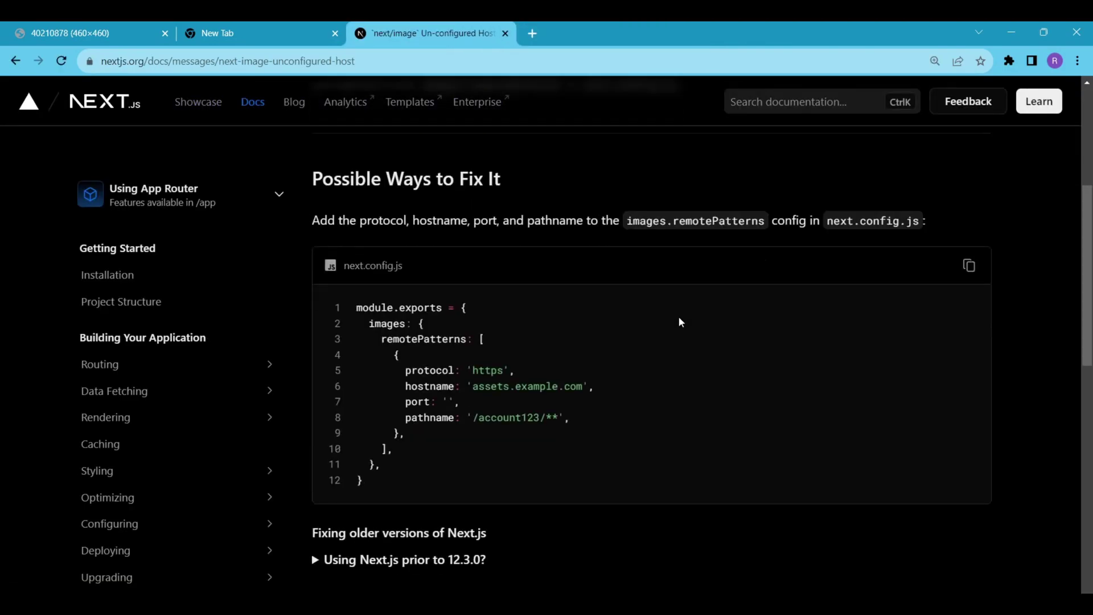
scroll(612, 356, "down", 2)
scroll(685, 415, "up", 2)
left_click_drag(357, 307, 391, 497)
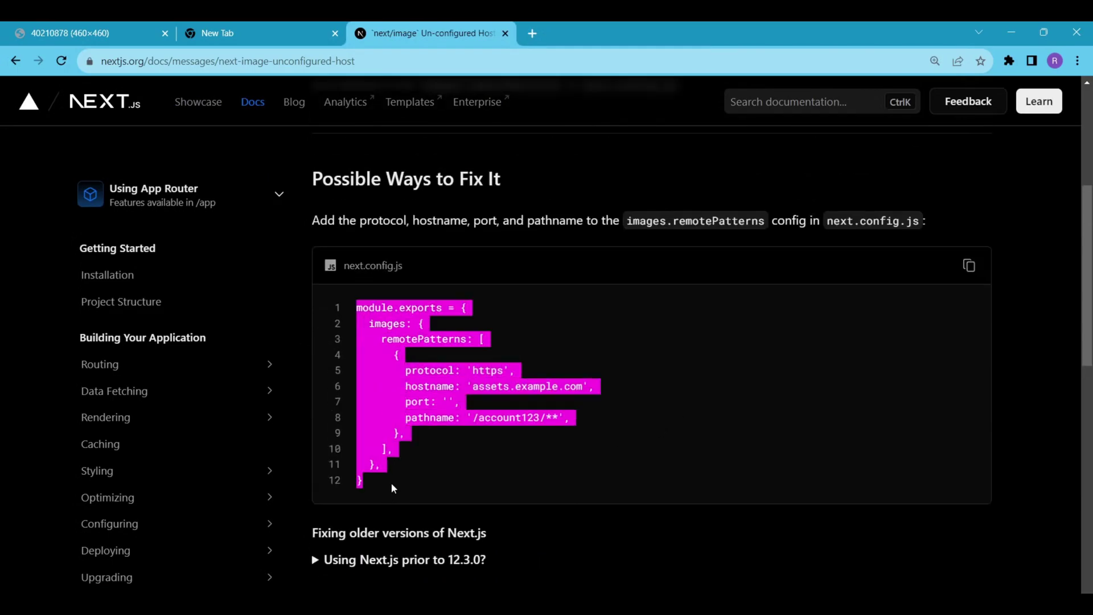
left_click_drag(409, 265, 345, 266)
left_click(471, 467)
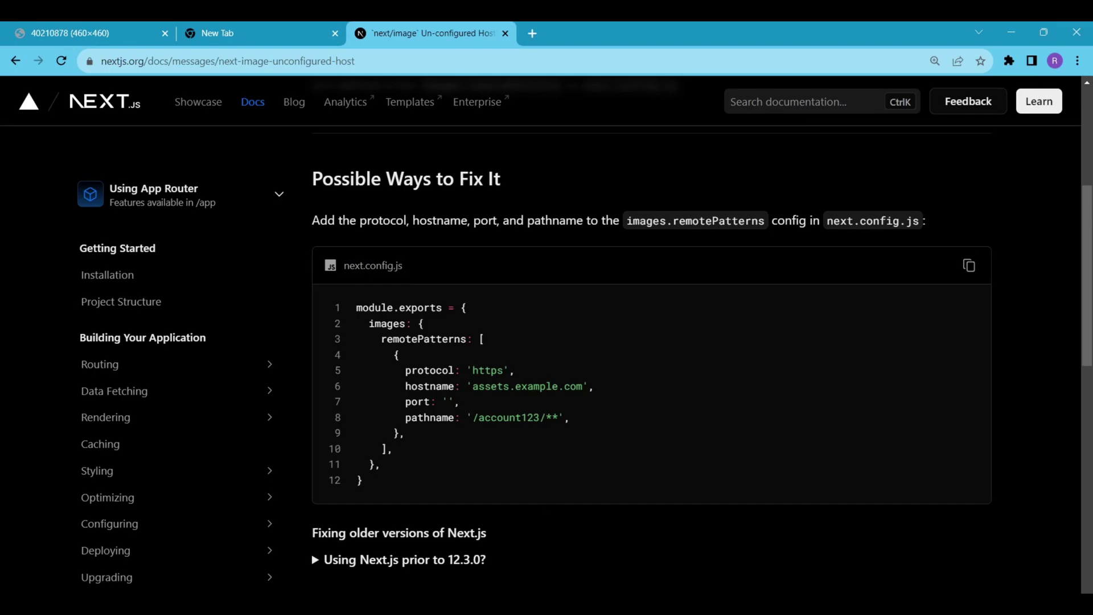
key("alt+Tab")
scroll(182, 379, "down", 5)
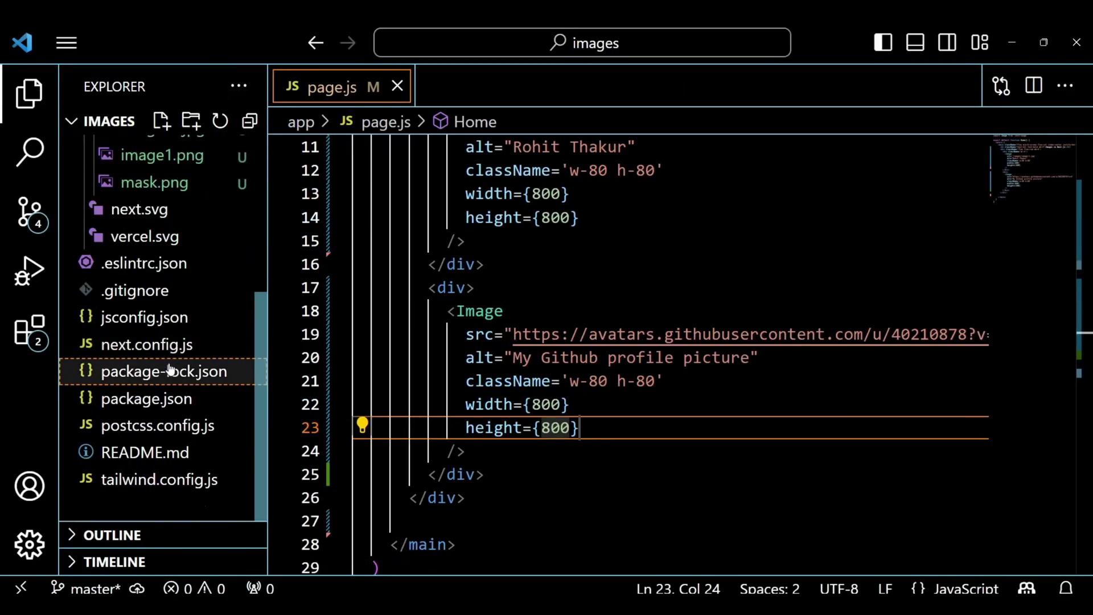
Paste the remotePatterns block over module.exports in next.config.js, removing the port and pathname lines
left_click(151, 344)
left_click(638, 217)
left_click_drag(639, 217, 336, 213)
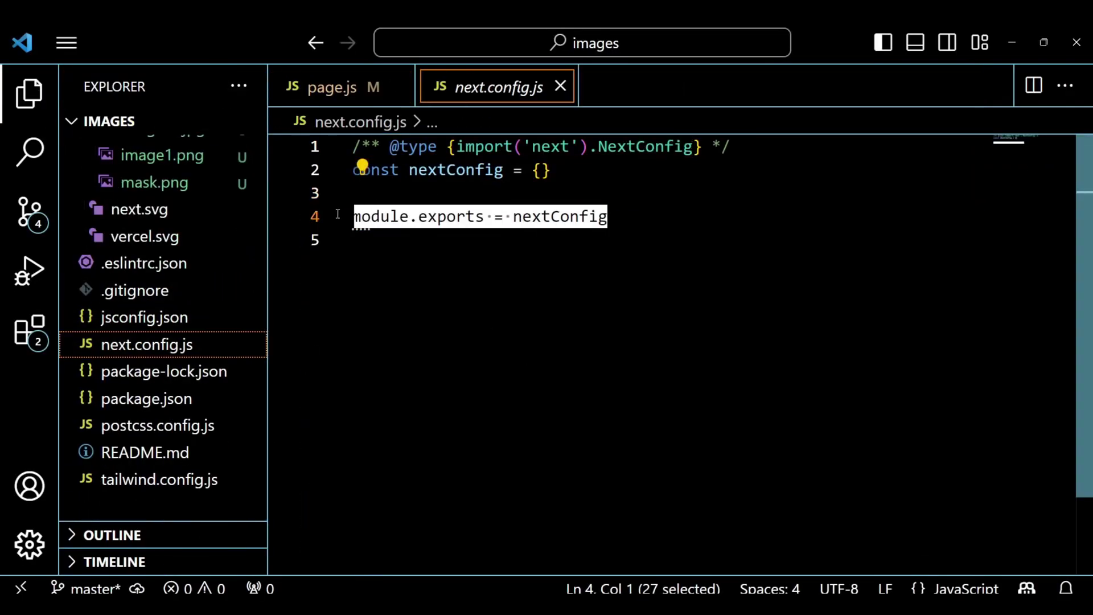
key("ctrl+v")
left_click(638, 274)
left_click_drag(447, 357, 764, 379)
key("BackSpace")
key("BackSpace")
key("BackSpace")
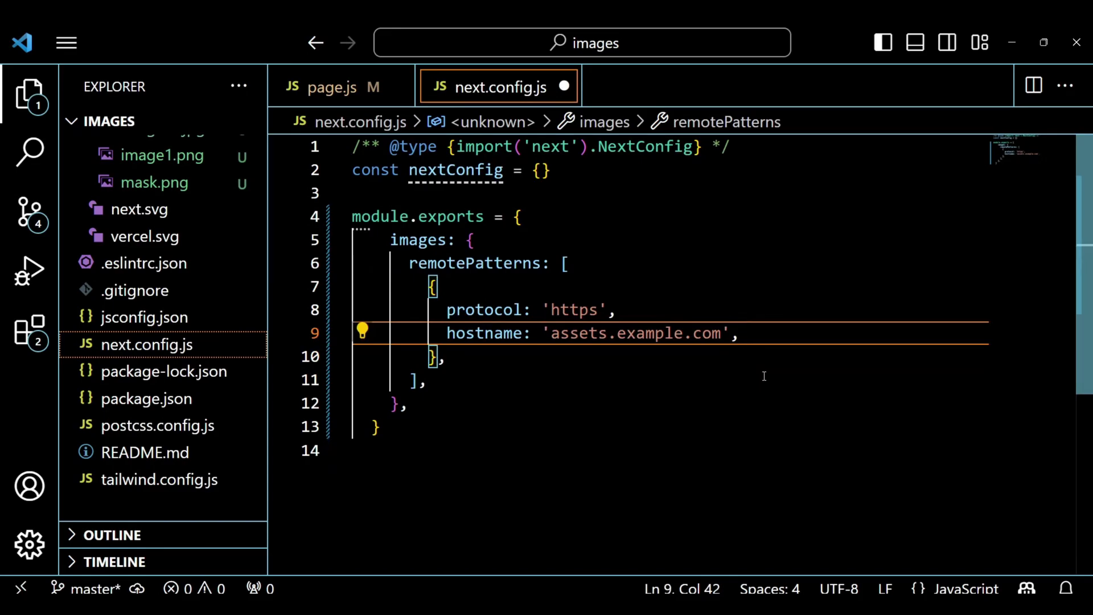
Replace the example hostname with avatars.githubusercontent.com, copied from the avatar image address
key("alt+Tab")
left_click(95, 32)
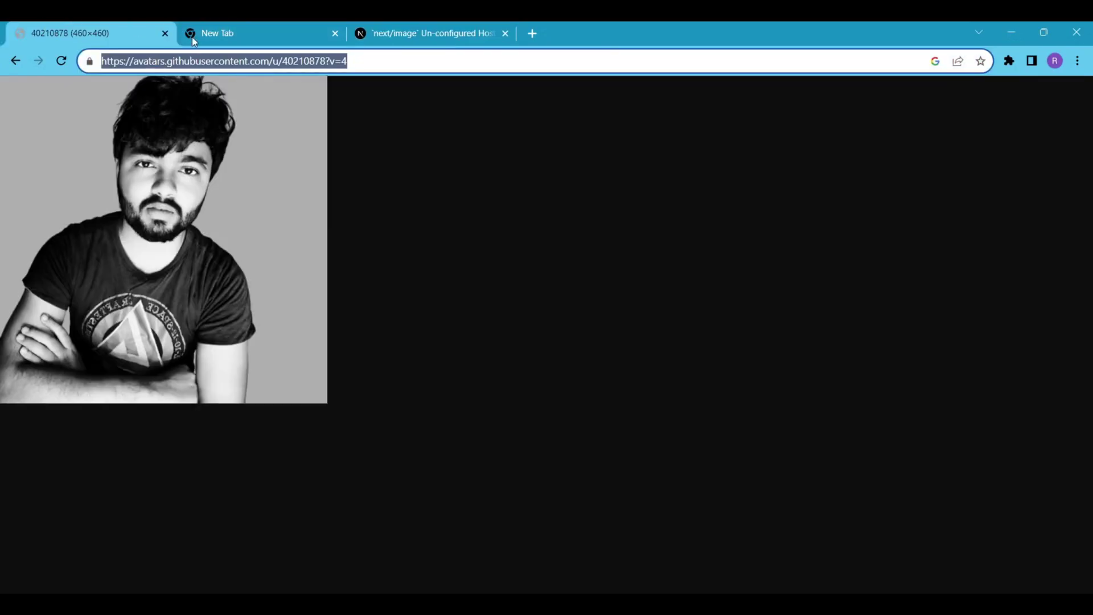
left_click(139, 59)
left_click_drag(133, 61, 268, 53)
key("ctrl+c")
key("alt+Tab")
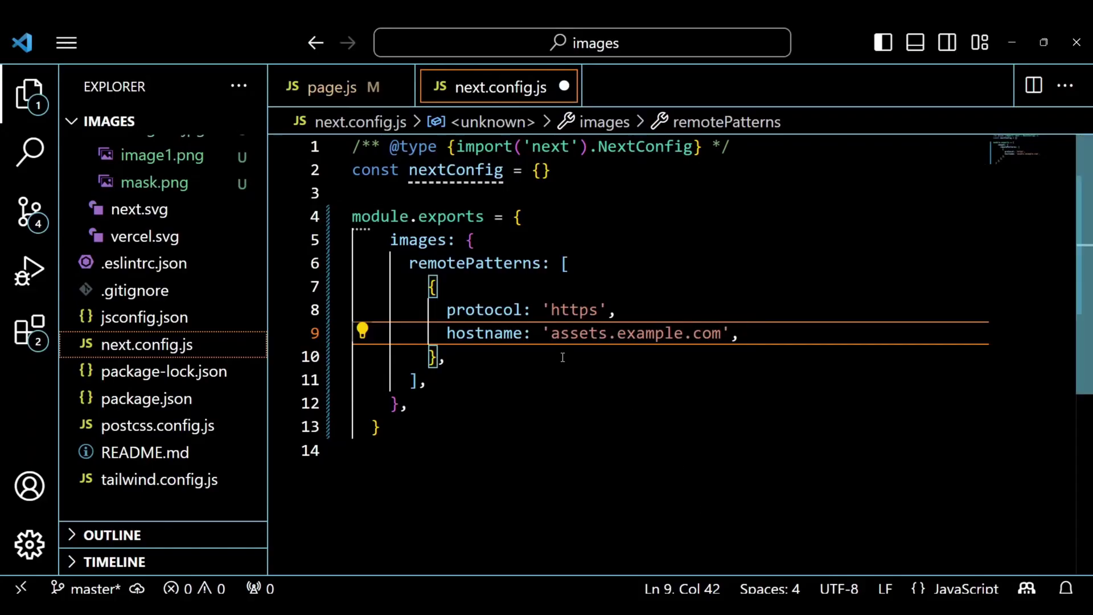
left_click_drag(551, 334, 720, 333)
key("ctrl+v")
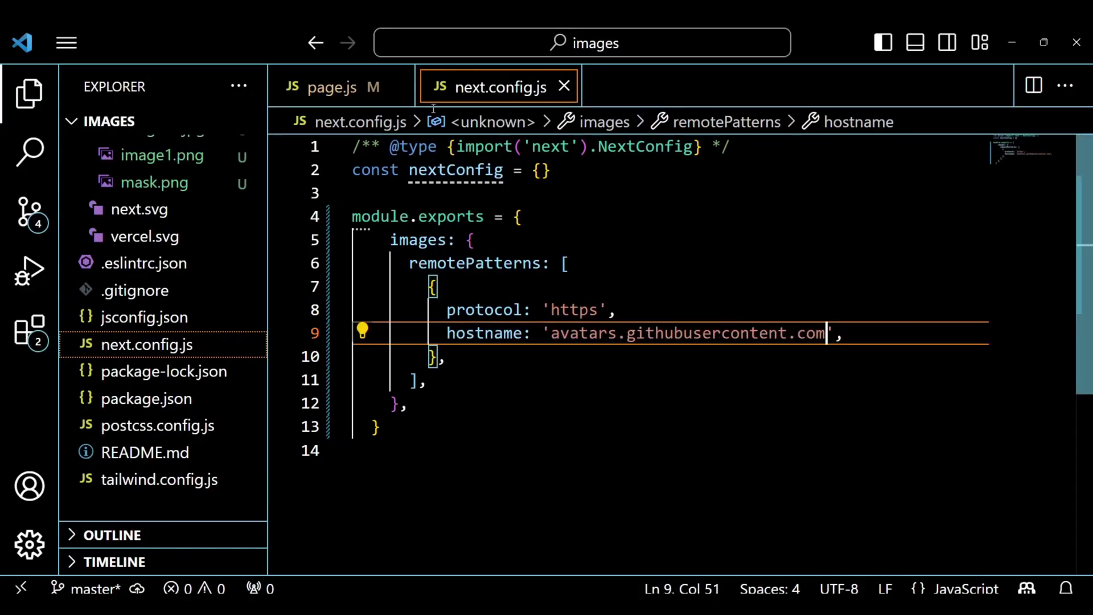
left_click(331, 87)
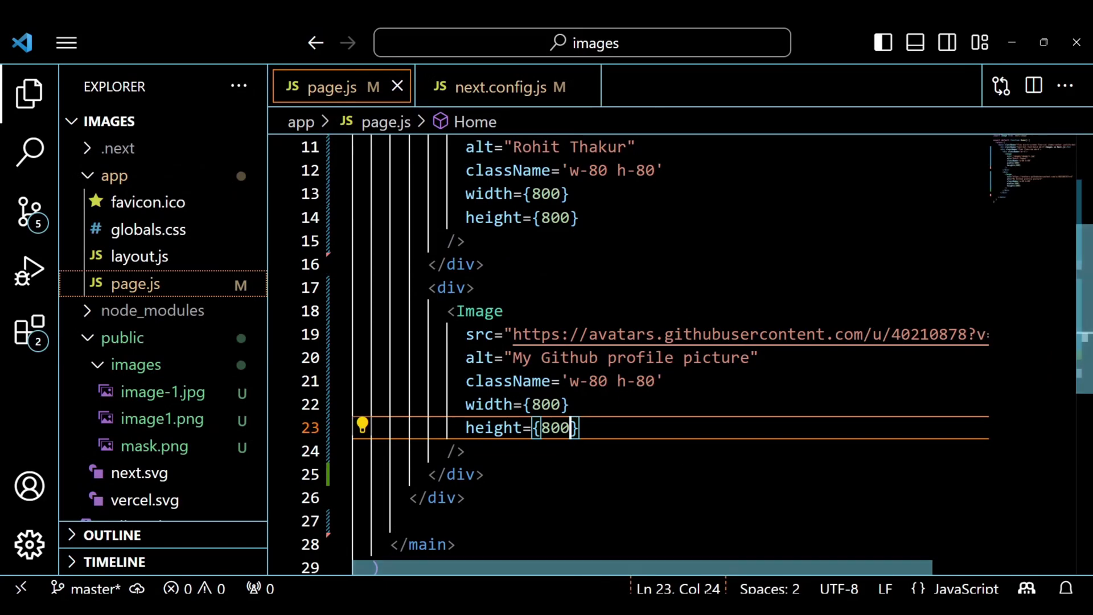
Restart npm run dev and reload localhost:3000 to show the motorbike photo and GitHub avatar
key("alt+Tab")
type("npm run")
key("Return")
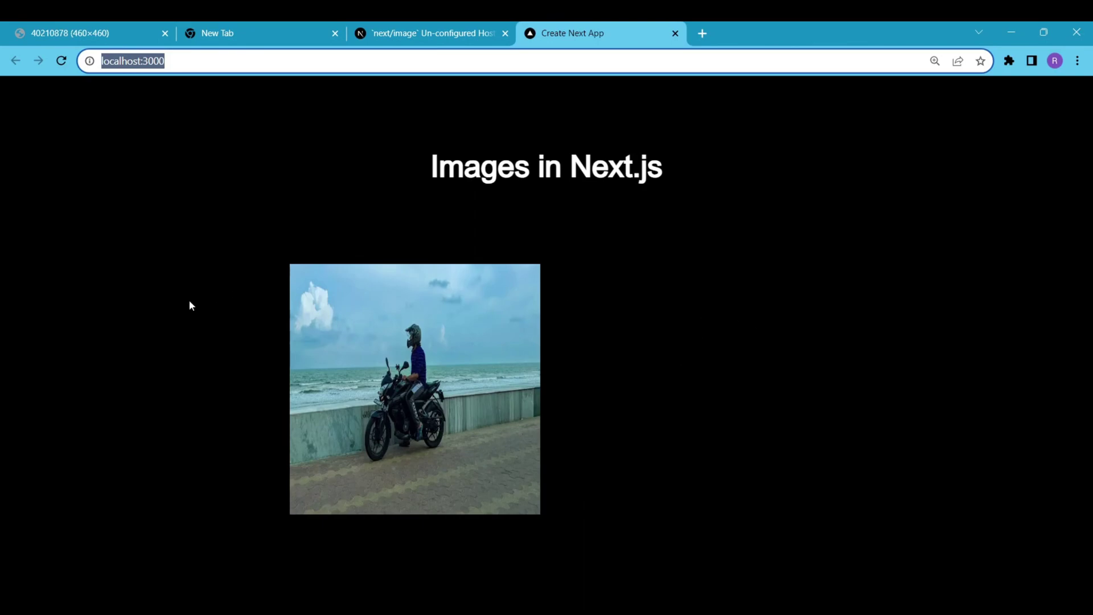
key("Return")
left_click(61, 61)
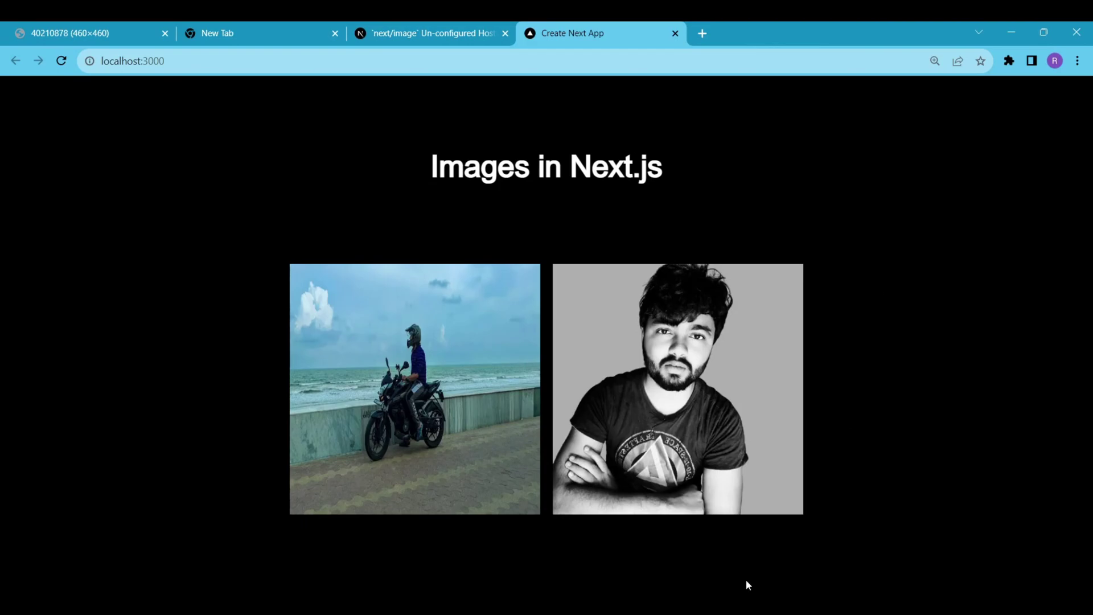
key("alt+Tab")
scroll(689, 304, "down", 5)
scroll(441, 256, "up", 3)
scroll(441, 256, "down", 3)
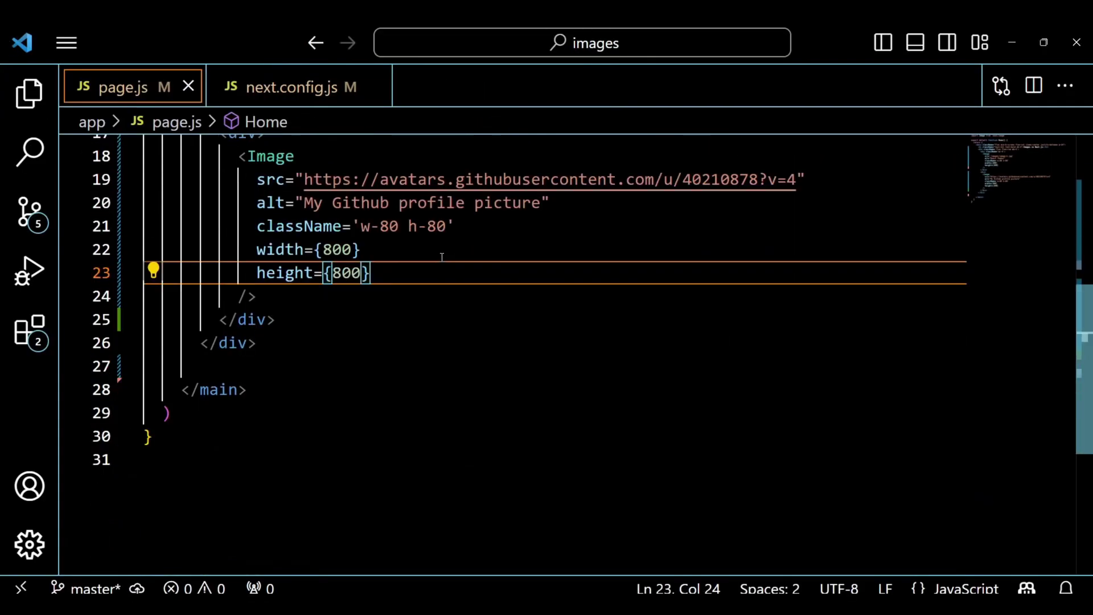
Add a mask image JSX comment below the profile image block
left_click(280, 366)
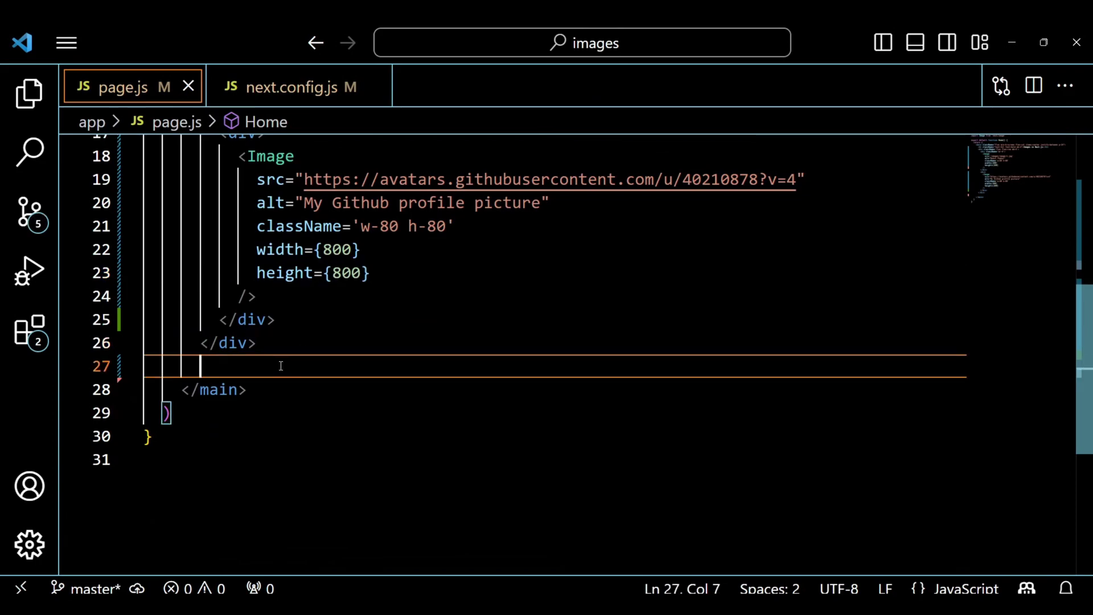
key("Return")
type("{/*")
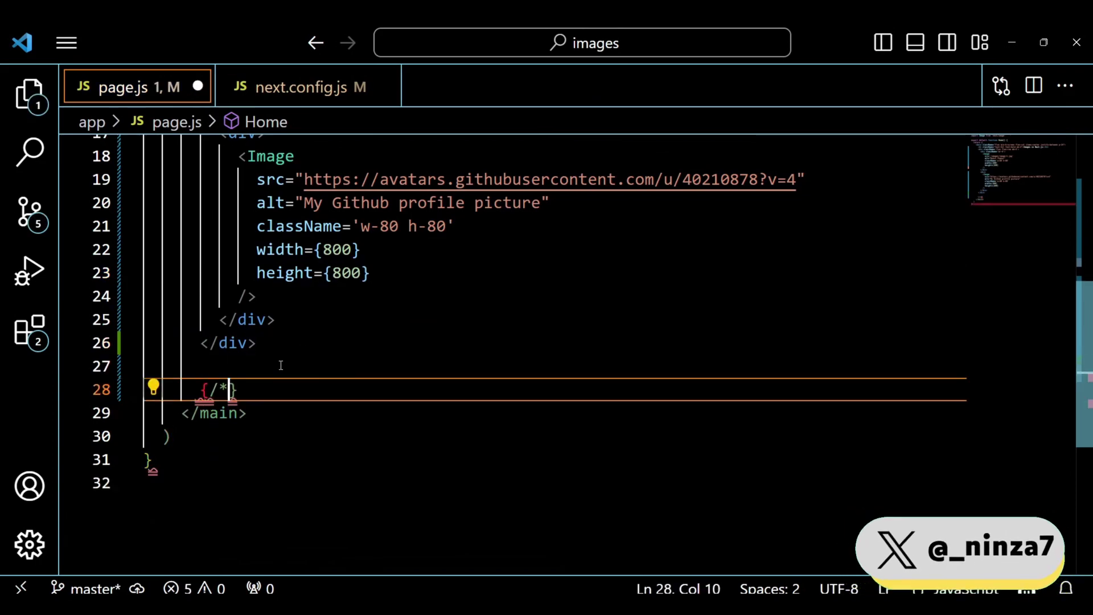
key("Right")
key("Right")
key("Right")
key("Down")
key("Up")
key("Left")
key("Left")
type("Add")
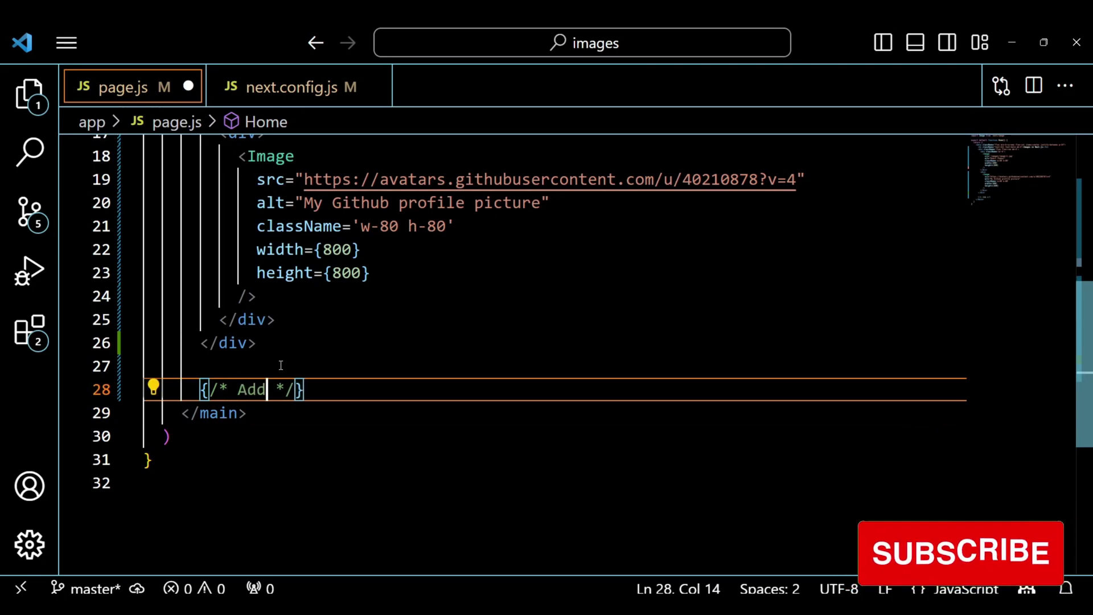
type(" a")
key("BackSpace")
type("div for mask")
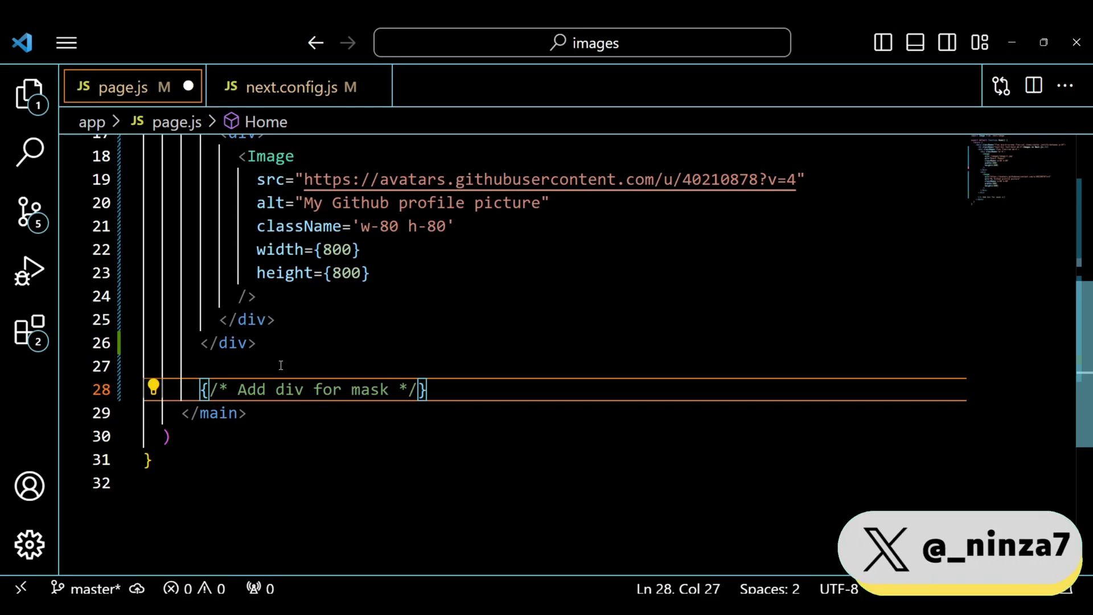
type(" images")
key("BackSpace")
key("End")
Add a div with className 'image-mask-container relative' under the comment
key("Return")
type("<div>")
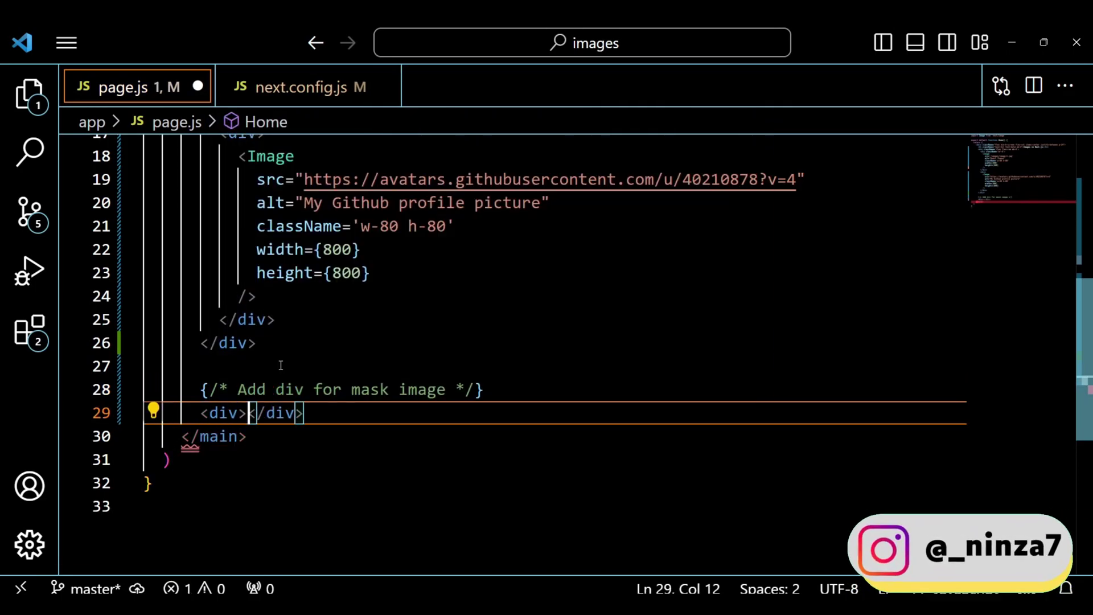
key("Return")
key("Up")
scroll(300, 328, "down", 2)
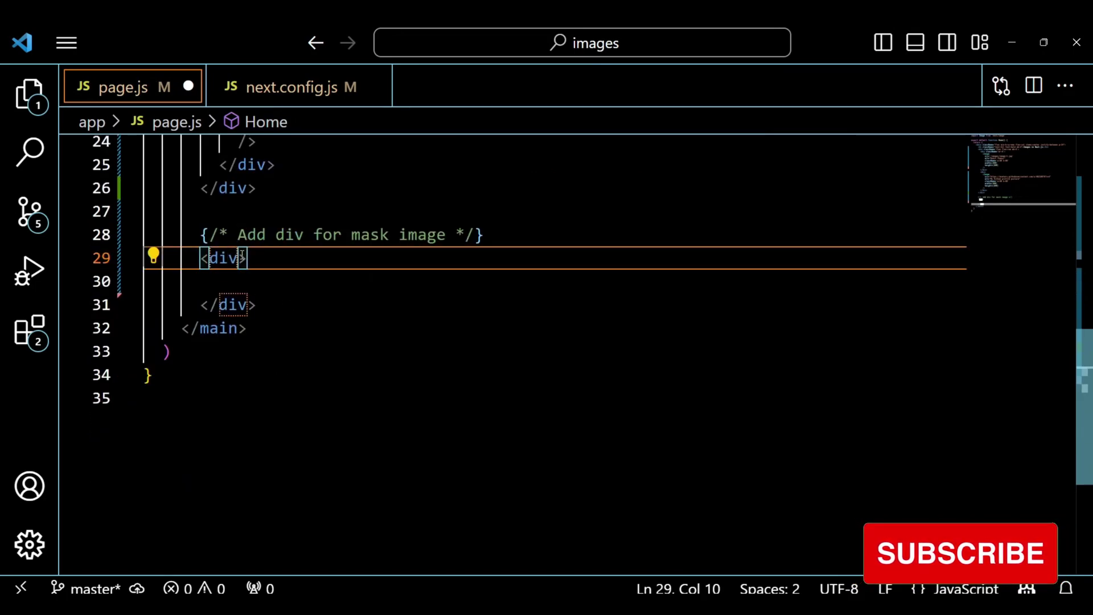
type("class")
key("Return")
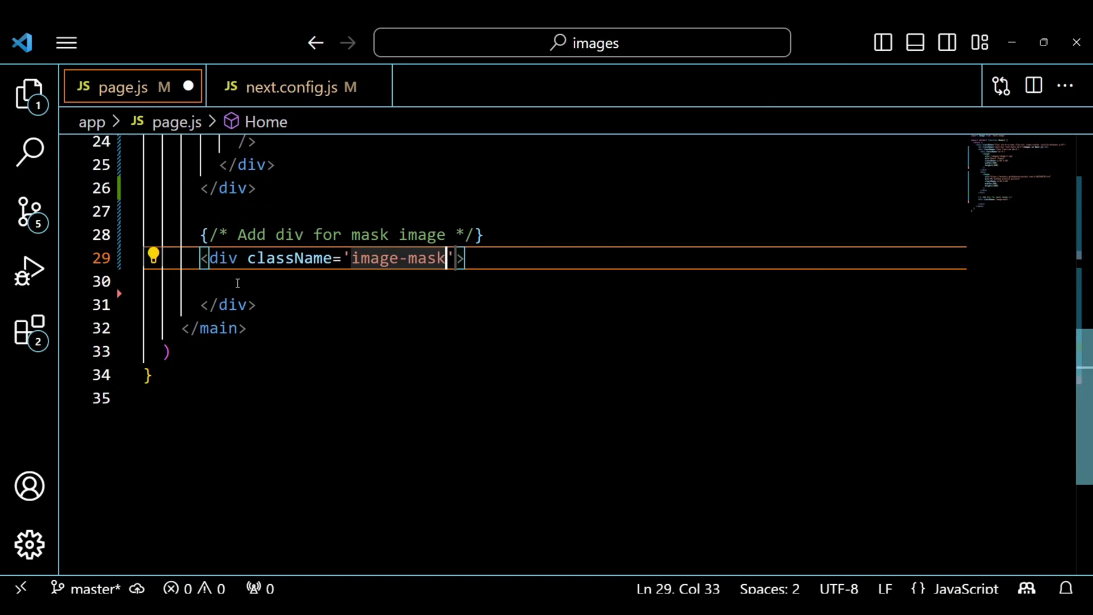
type("-container")
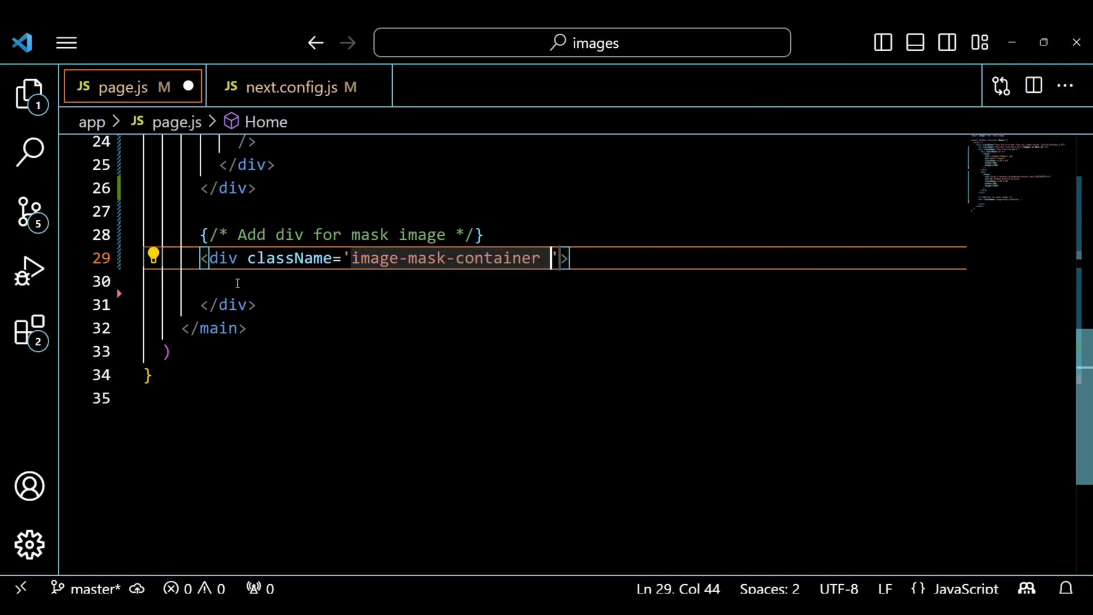
key("Down")
key("Down")
key("Down")
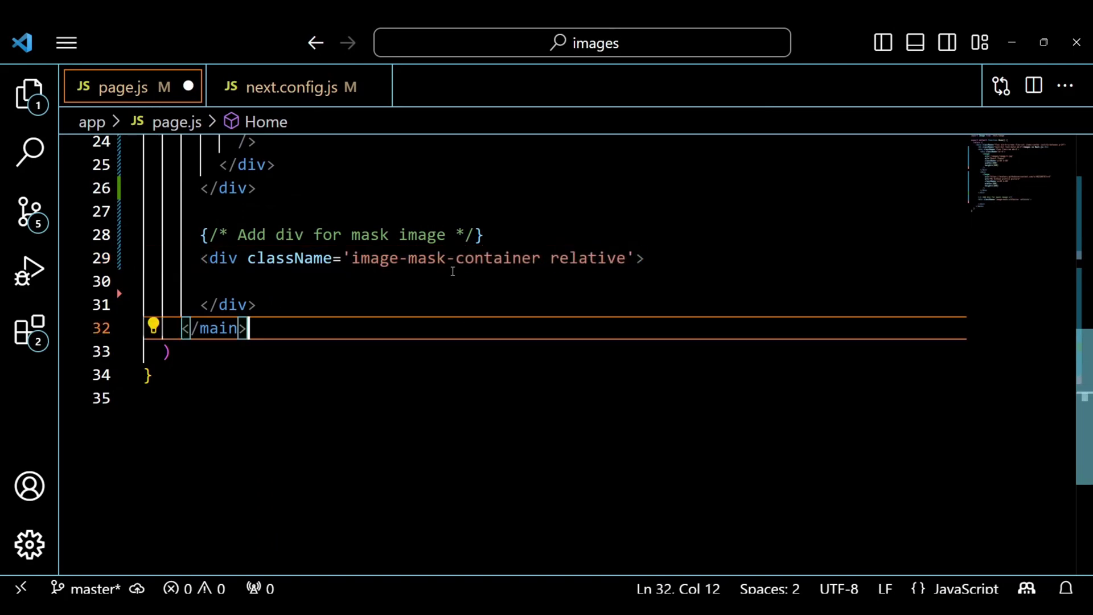
Insert an Image inside the div with className base-image and src /images/image1.png
left_click(412, 281)
type("<Image /")
type(">")
key("Left")
key("Left")
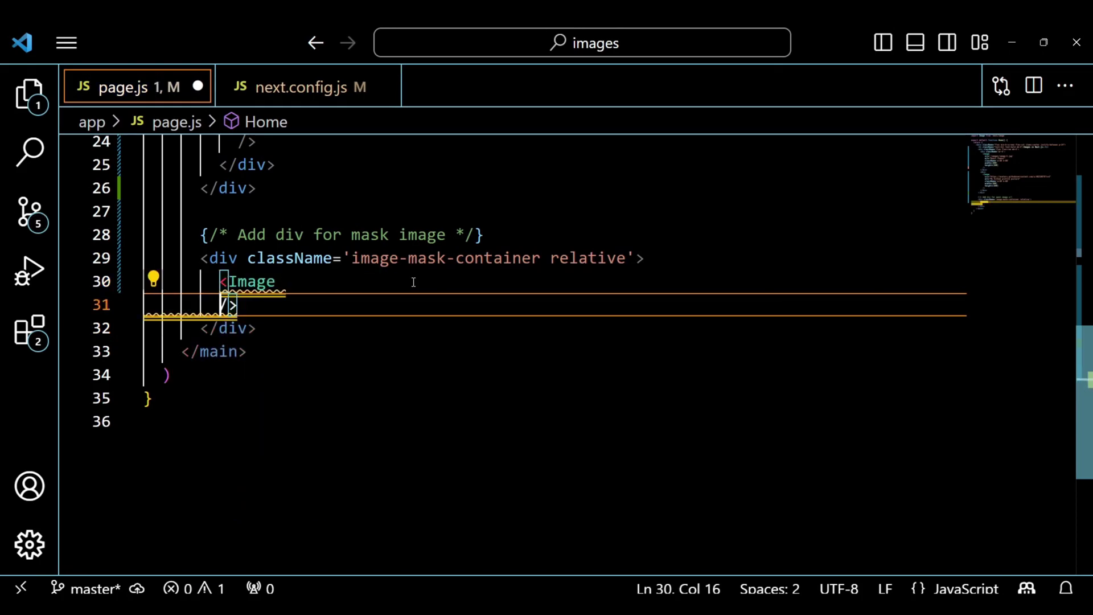
key("Return")
type("className='base-image")
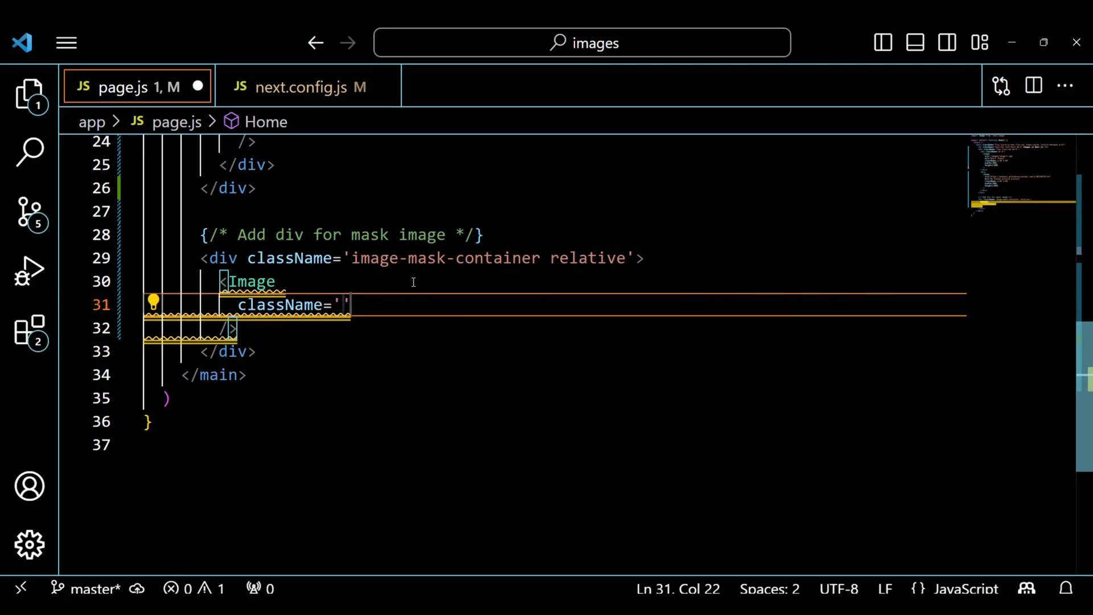
type("'")
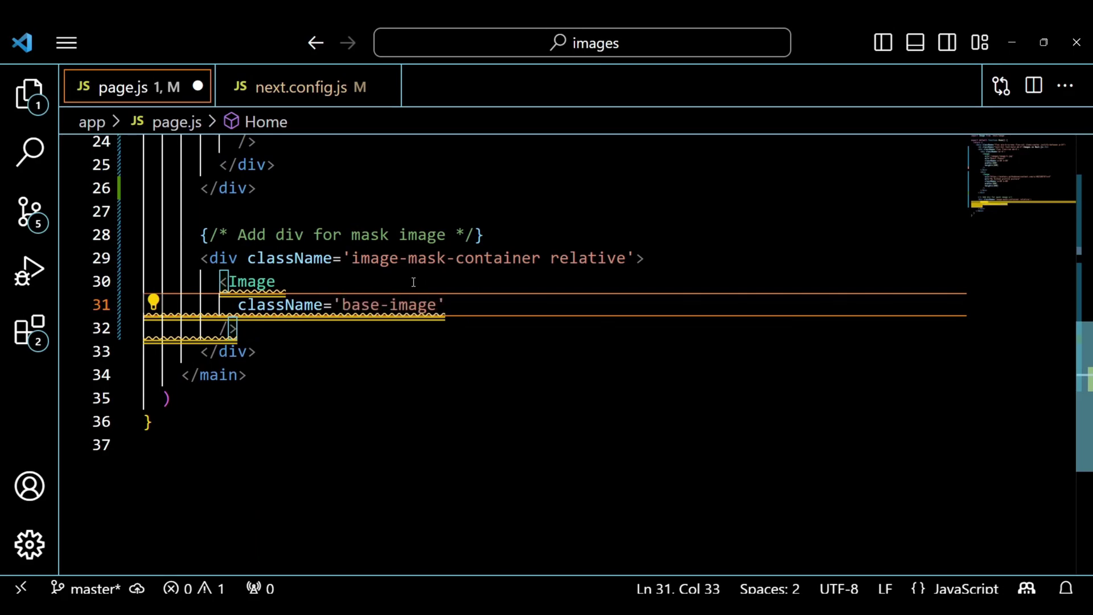
key("Return")
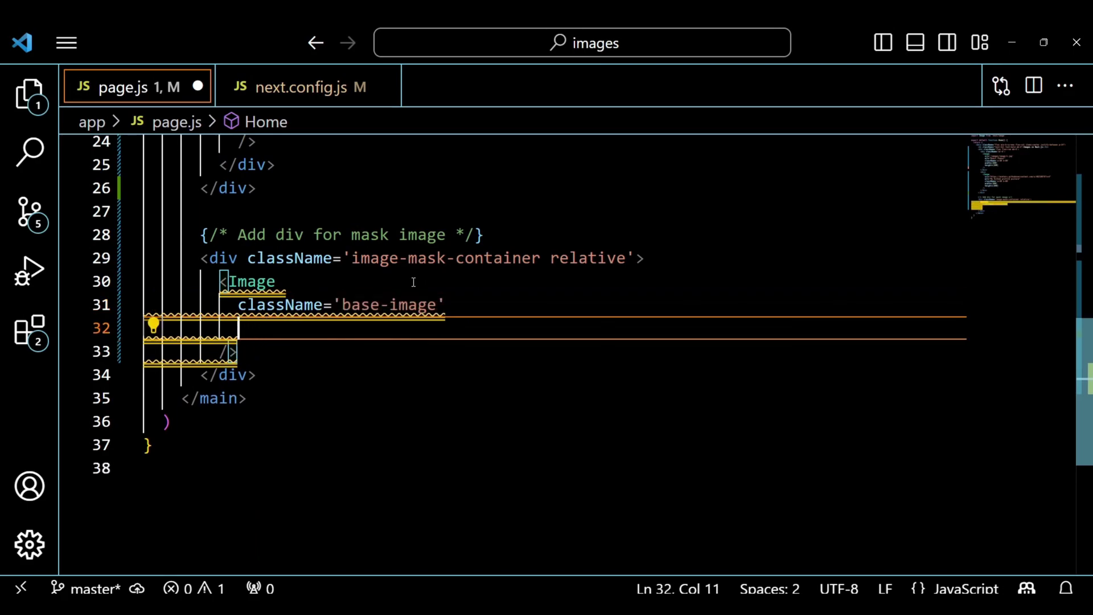
type("src")
key("Return")
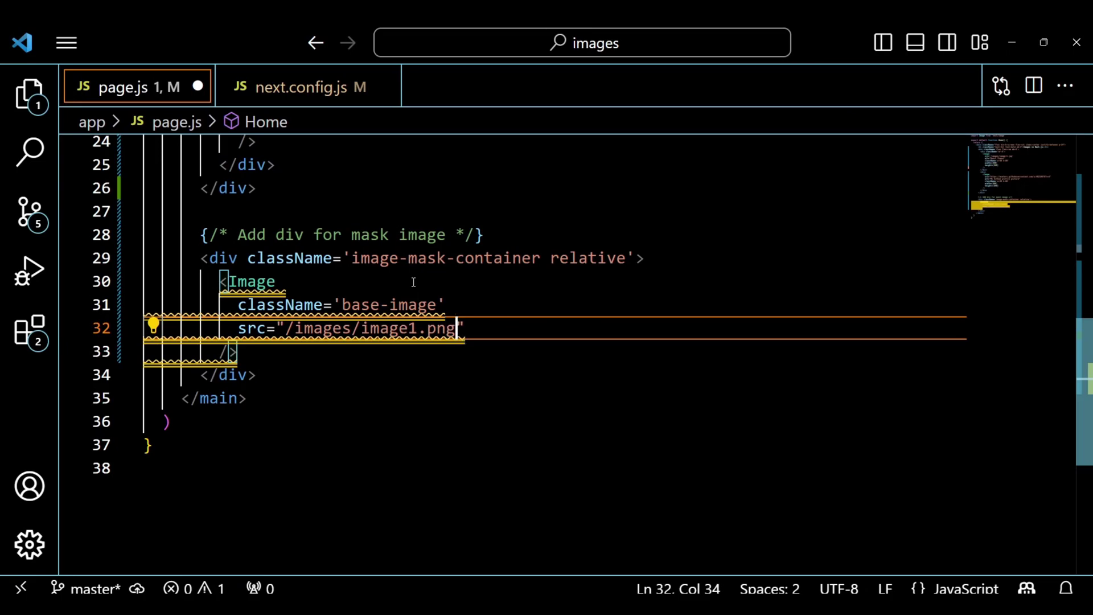
Preview public/images/image1.png from the Explorer
key("ctrl+b")
left_click(100, 336)
scroll(146, 401, "down", 2)
left_click(144, 343)
left_click(359, 88)
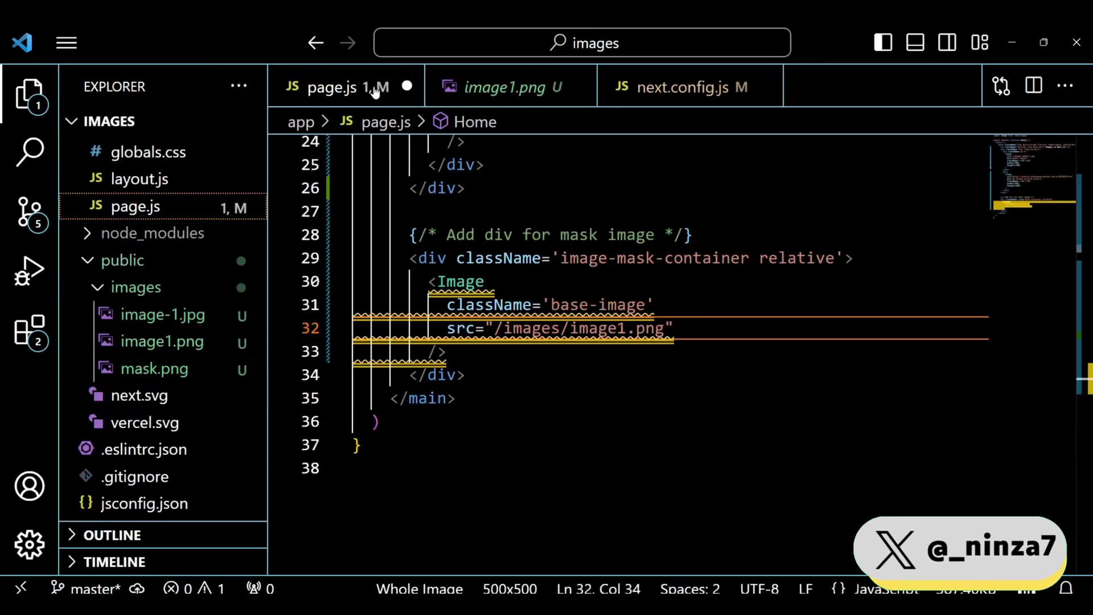
Give the base Image alt 'Base Image', width {800} and height {800}, with an empty Image below
left_click(699, 338)
key("Return")
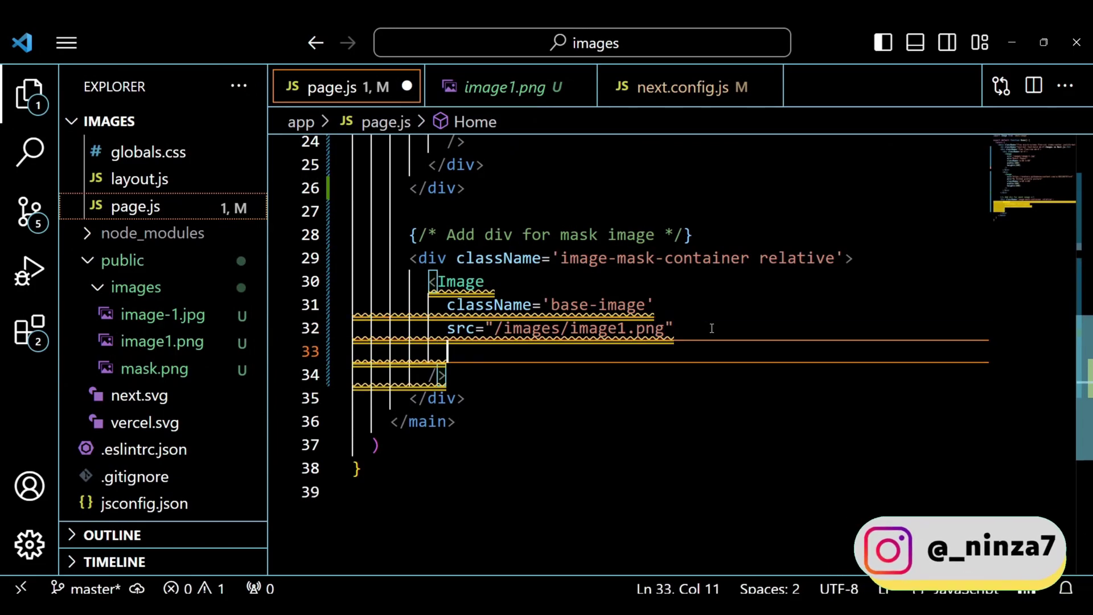
type("al")
key("Return")
type("Base Image")
key("Right")
key("Return")
type("w")
key("Return")
type("800")
key("Right")
key("Return")
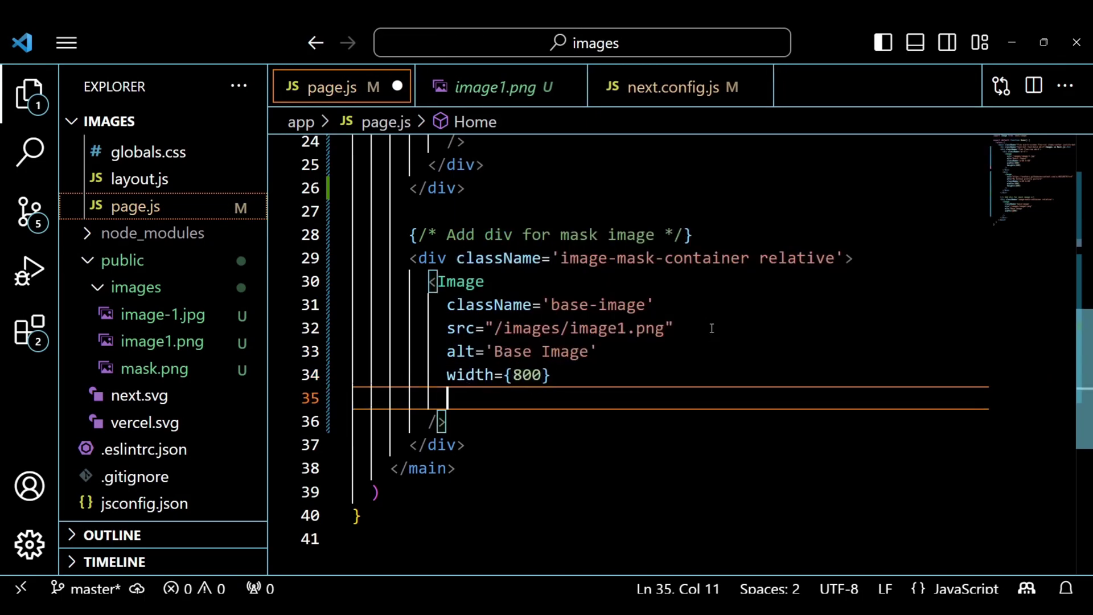
type("h")
key("Return")
type("height={800")
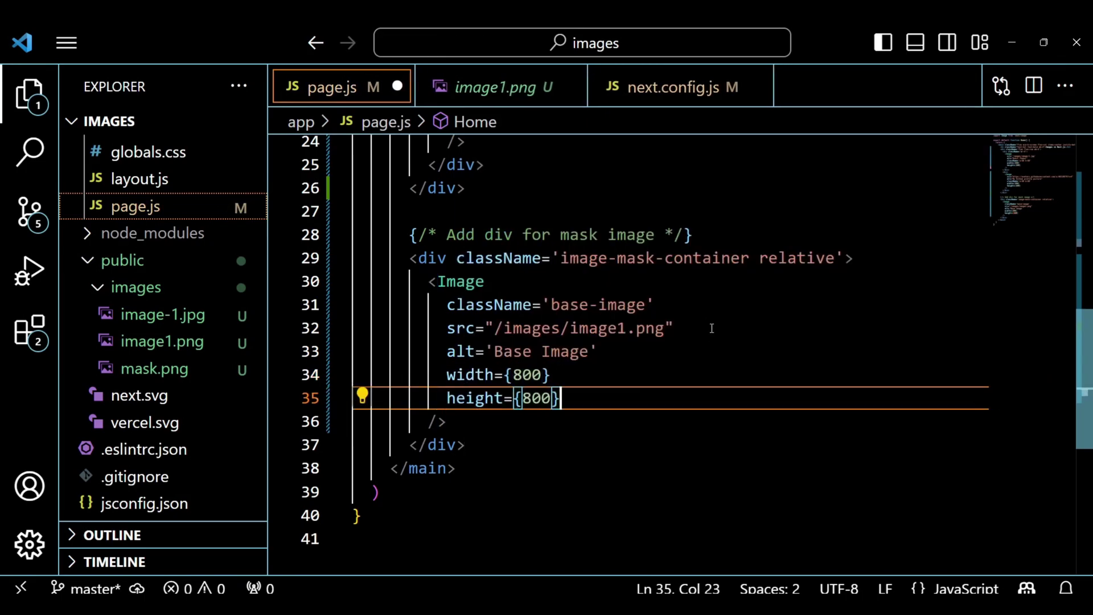
key("Down")
key("Return")
type("<Image />")
Save page.js and split the second Image tag onto its own attribute lines
key("ctrl+s")
key("Left")
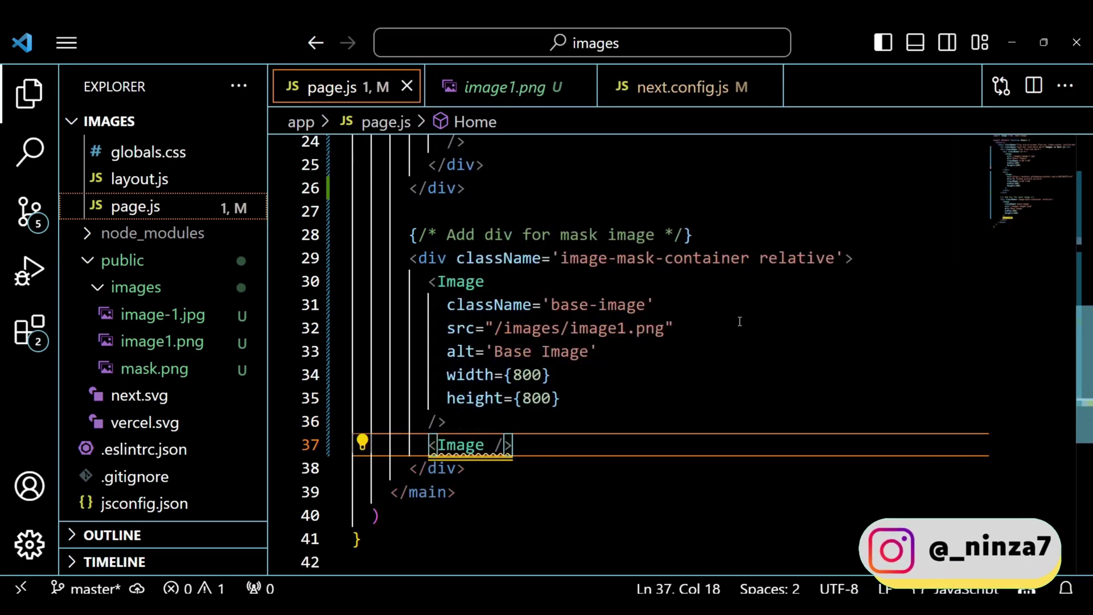
scroll(594, 433, "up", 2)
scroll(594, 433, "down", 2)
scroll(595, 437, "up", 5)
key("alt+Tab")
key("Return")
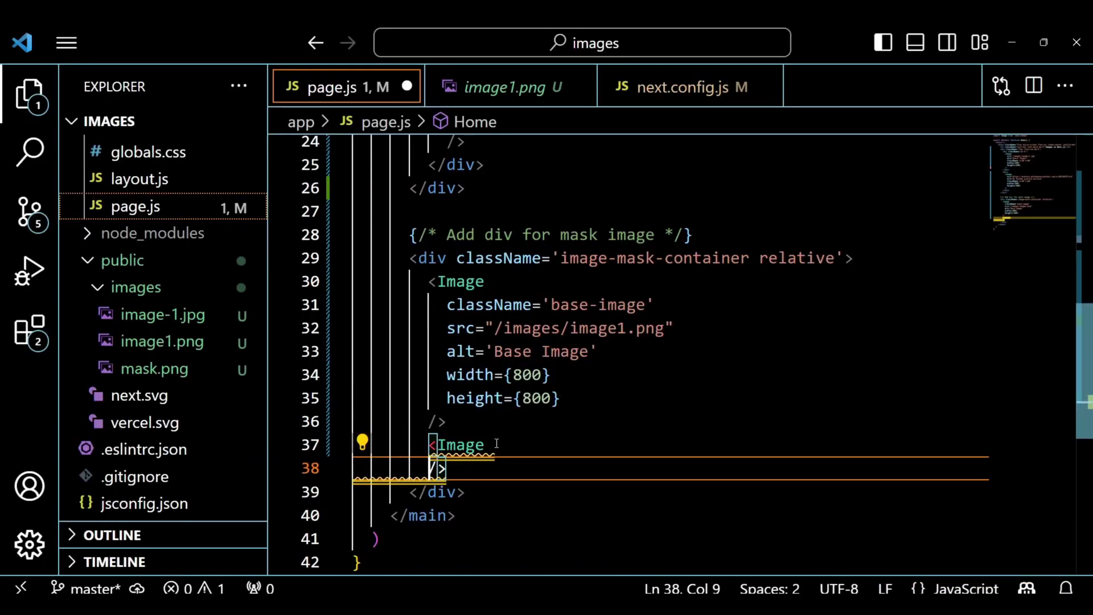
key("Return")
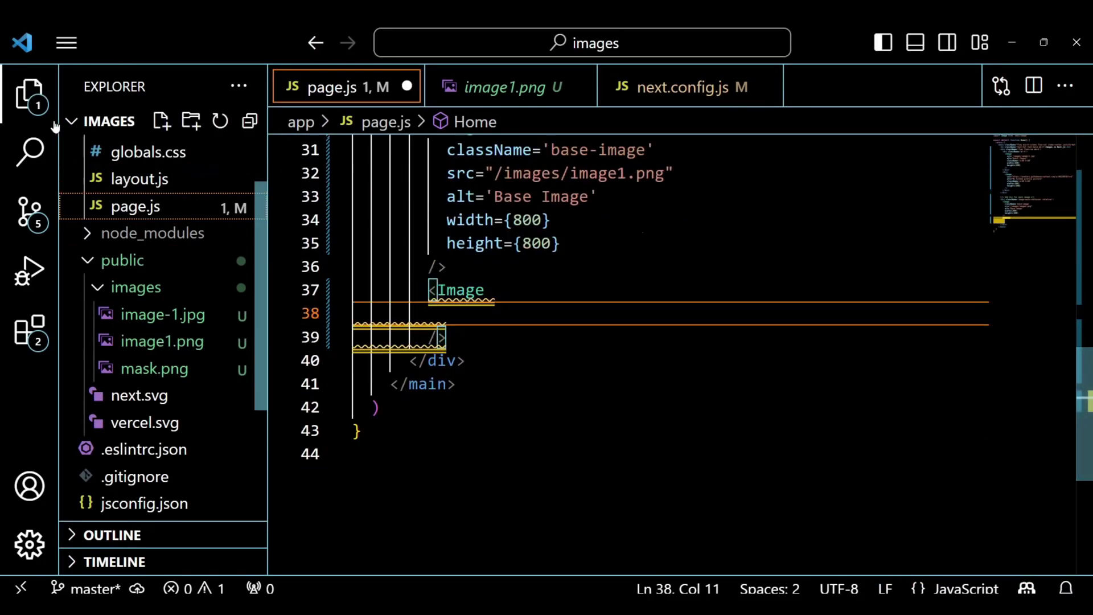
left_click(41, 104)
type("cl")
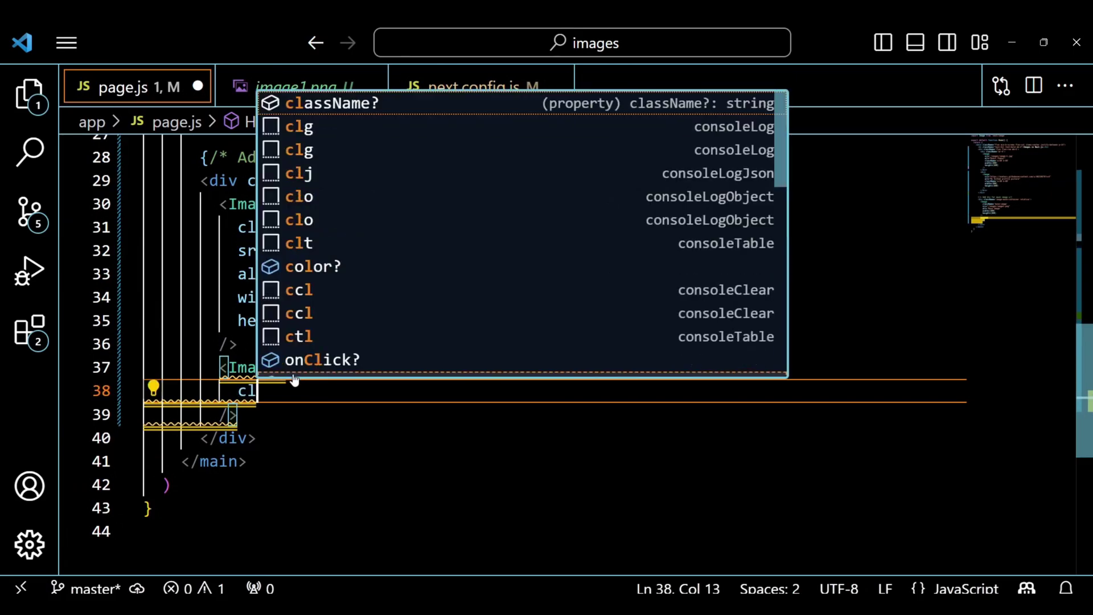
Give the second Image className mask-image, src images/mask.png, width/height 800, alt 'Mask Image'
key("Return")
type("mask-image'")
key("Return")
type("sr")
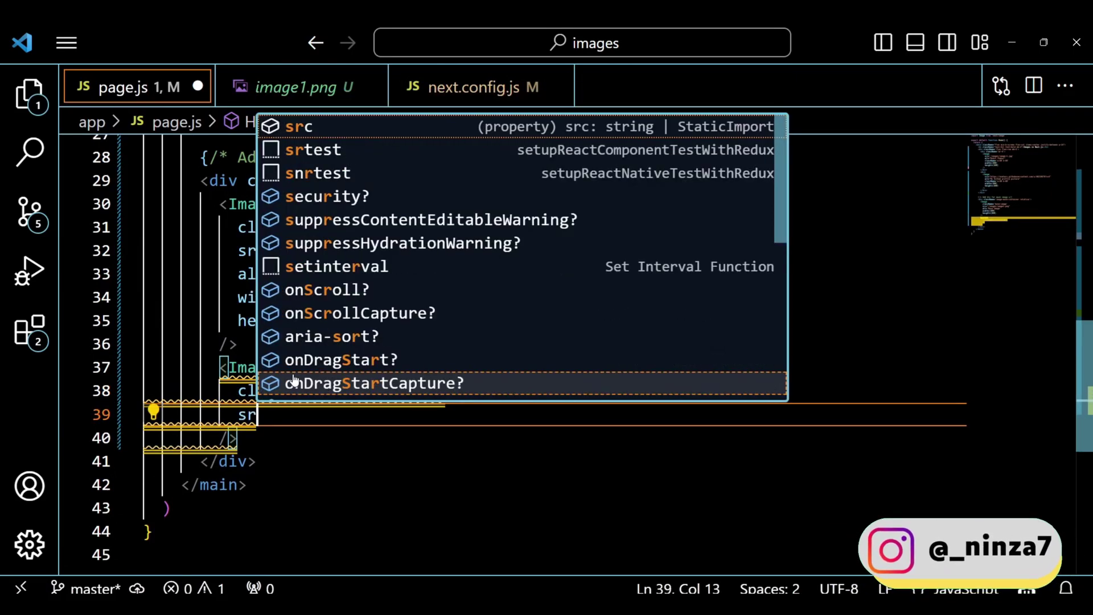
key("Return")
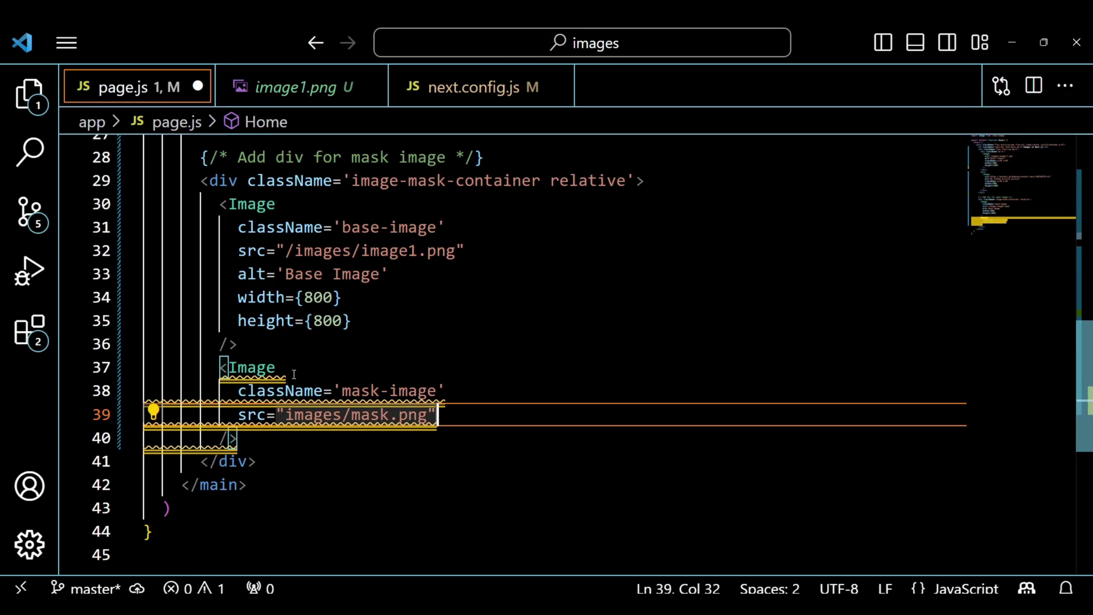
key("Return")
type("width")
key("Return")
type("width={800")
key("End")
key("Return")
type("height")
key("Return")
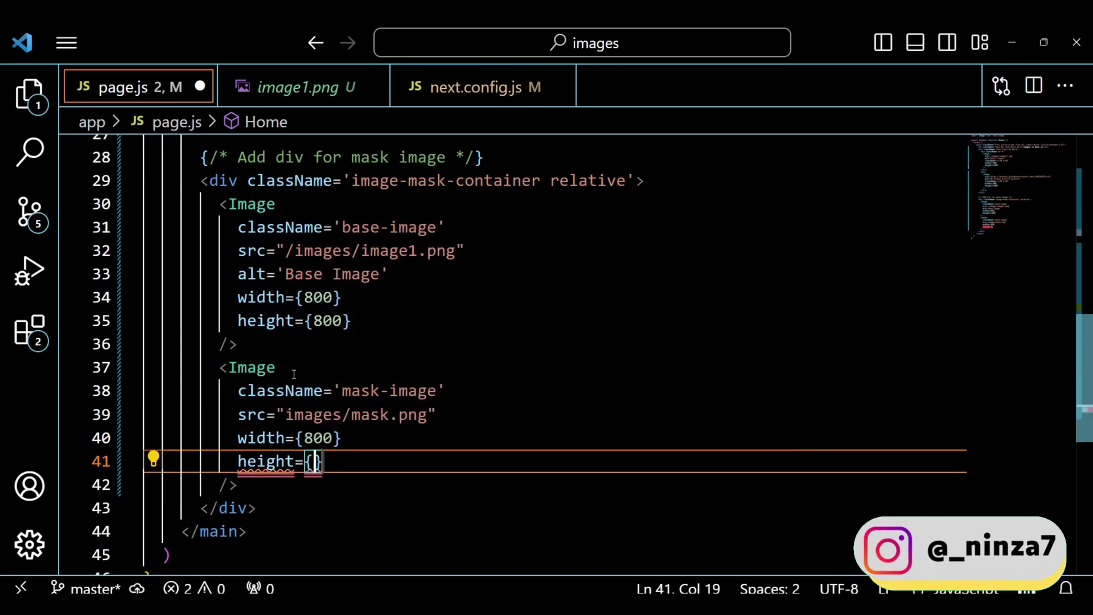
type("800")
key("End")
key("Return")
type("al")
key("Return")
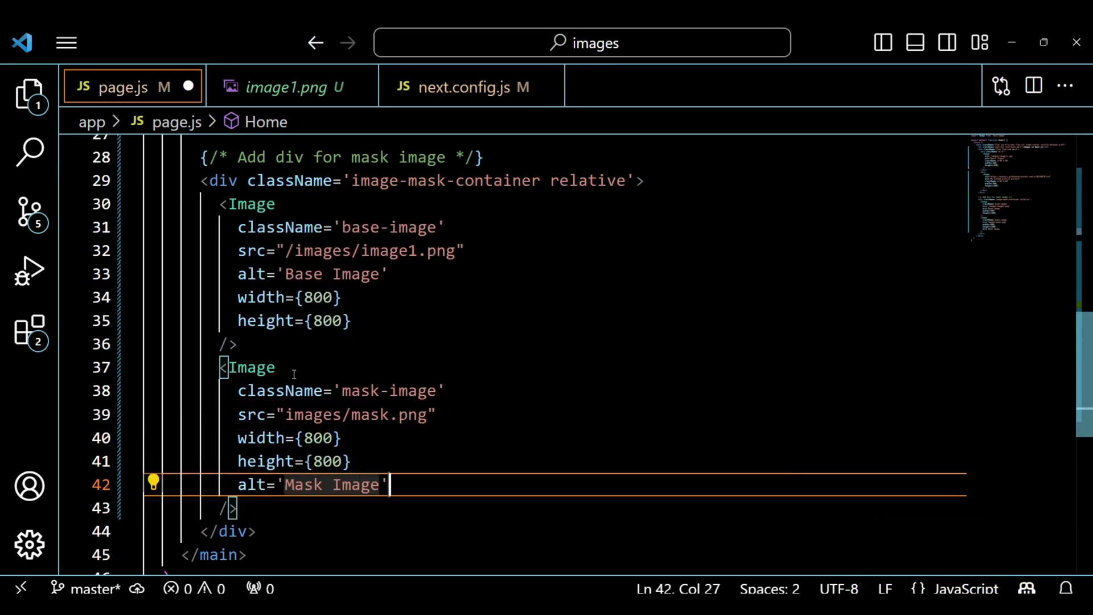
left_click(30, 92)
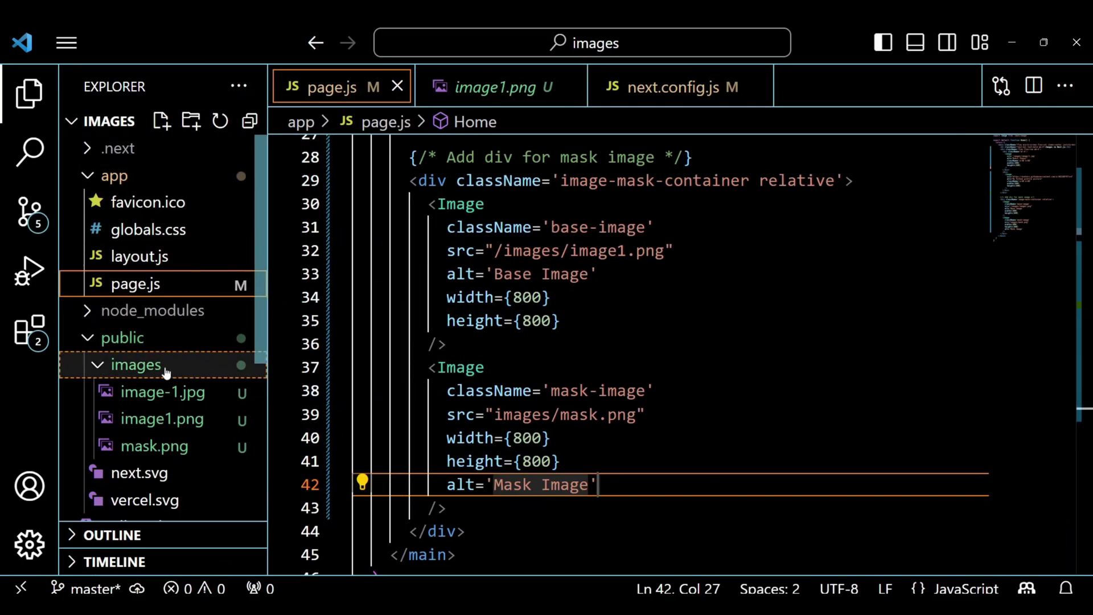
left_click(160, 450)
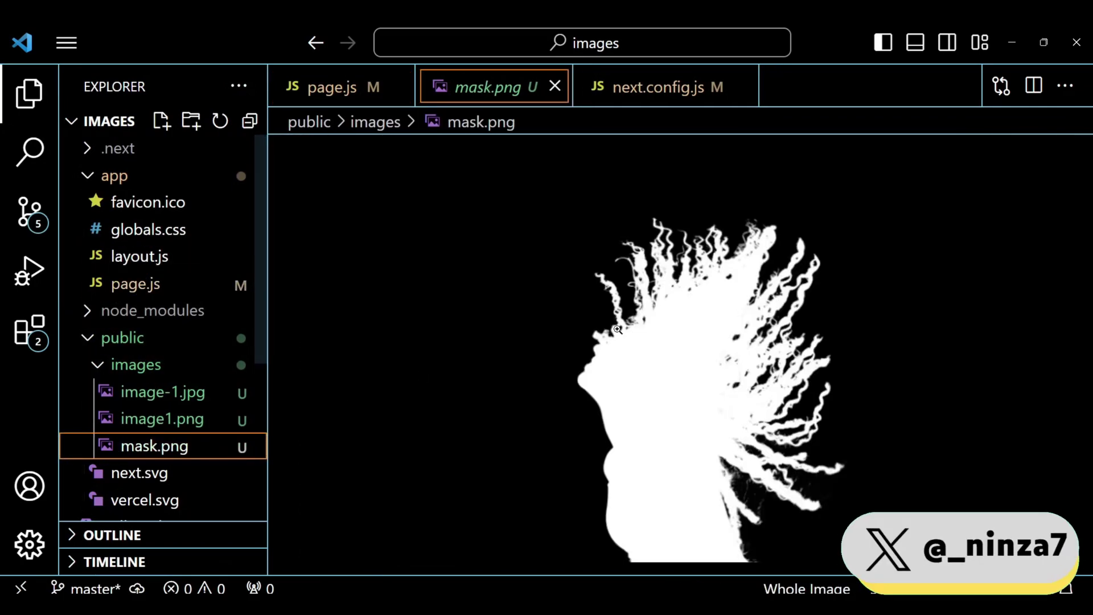
left_click(354, 87)
scroll(634, 387, "down", 2)
scroll(634, 387, "up", 2)
scroll(634, 388, "up", 1)
scroll(634, 388, "up", 1)
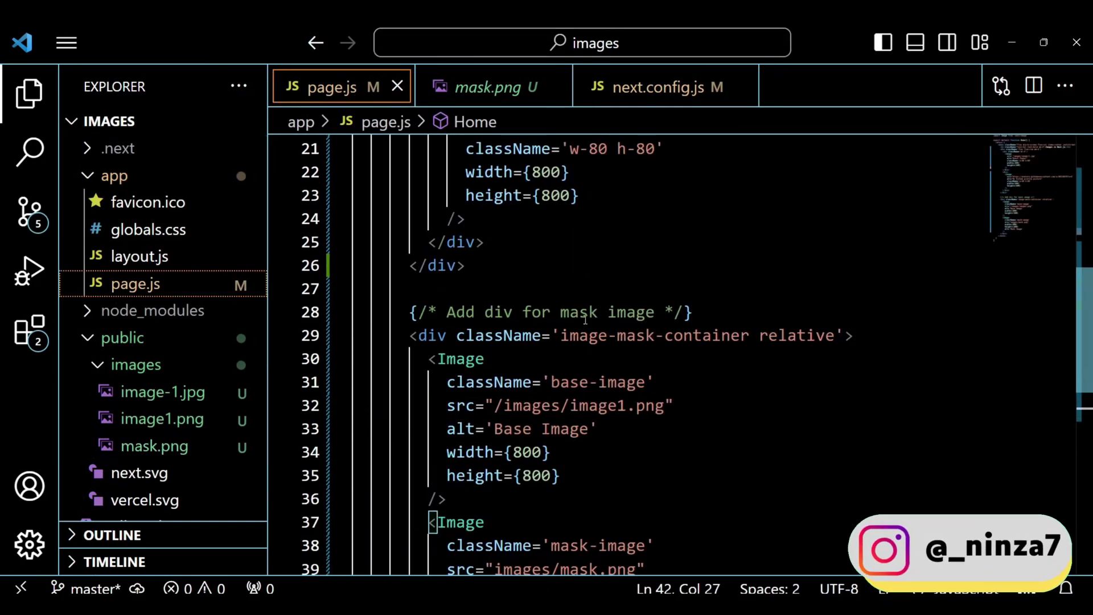
left_click_drag(561, 336, 749, 335)
scroll(682, 342, "down", 2)
left_click_drag(551, 390, 644, 391)
scroll(638, 392, "up", 1)
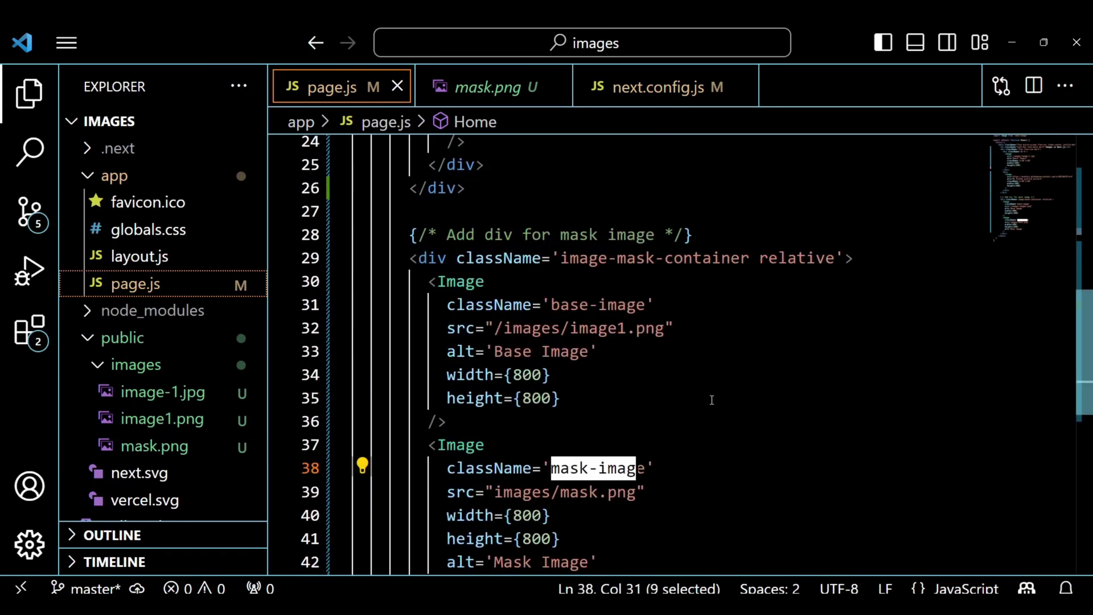
left_click_drag(550, 305, 636, 305)
left_click(727, 380)
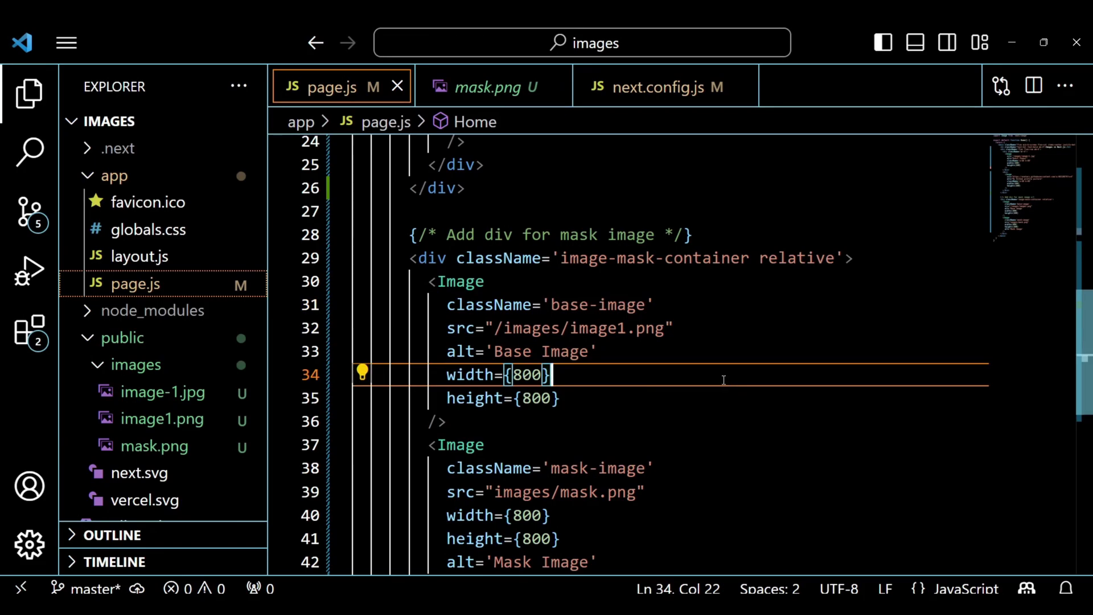
Append an .image-mask-container rule to globals.css: position relative, width 300px, height 300px
left_click(137, 230)
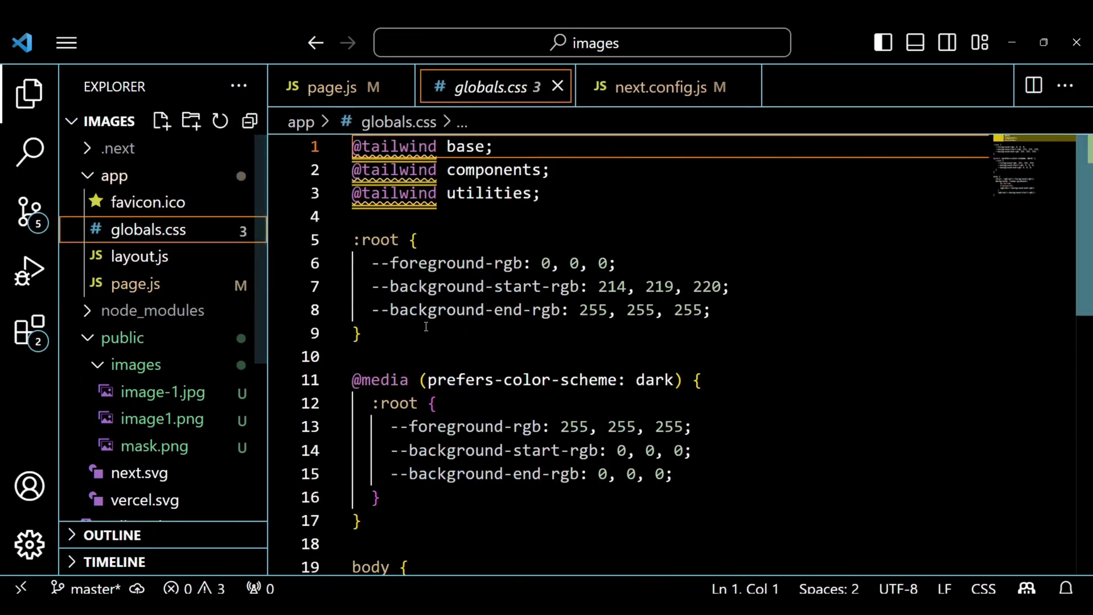
scroll(589, 379, "down", 5)
scroll(580, 376, "down", 2)
left_click(397, 226)
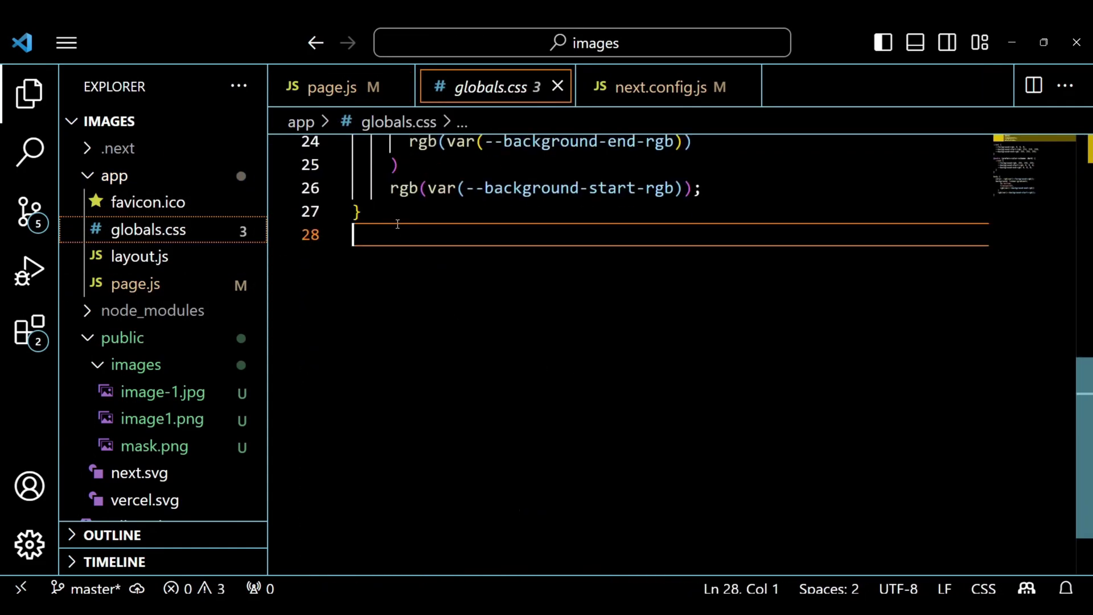
key("Return")
type(".image-mask-container {}")
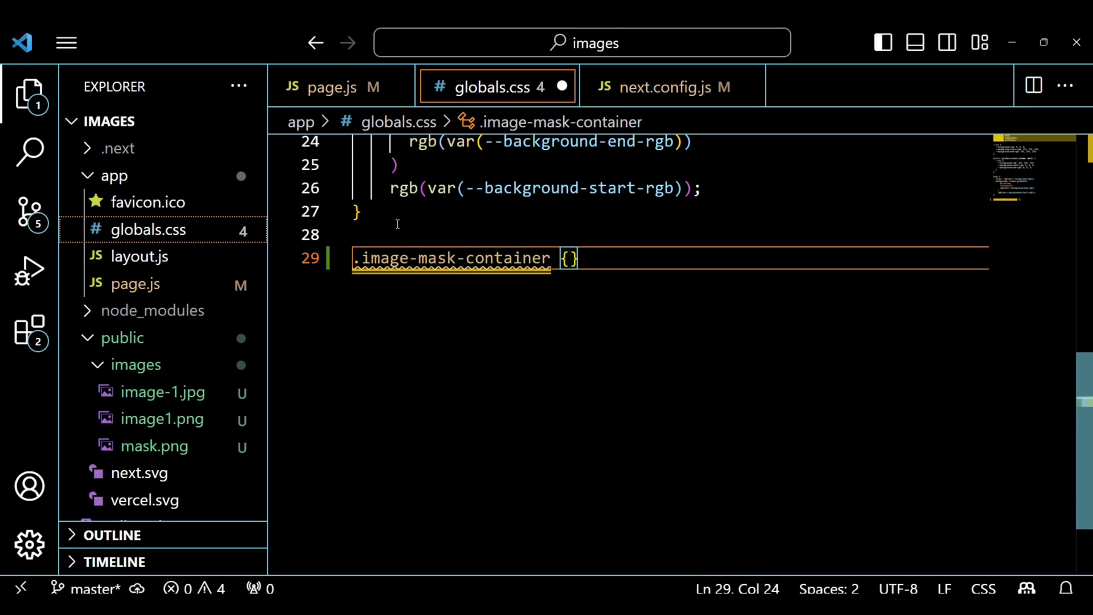
key("Return")
type("po")
key("Return")
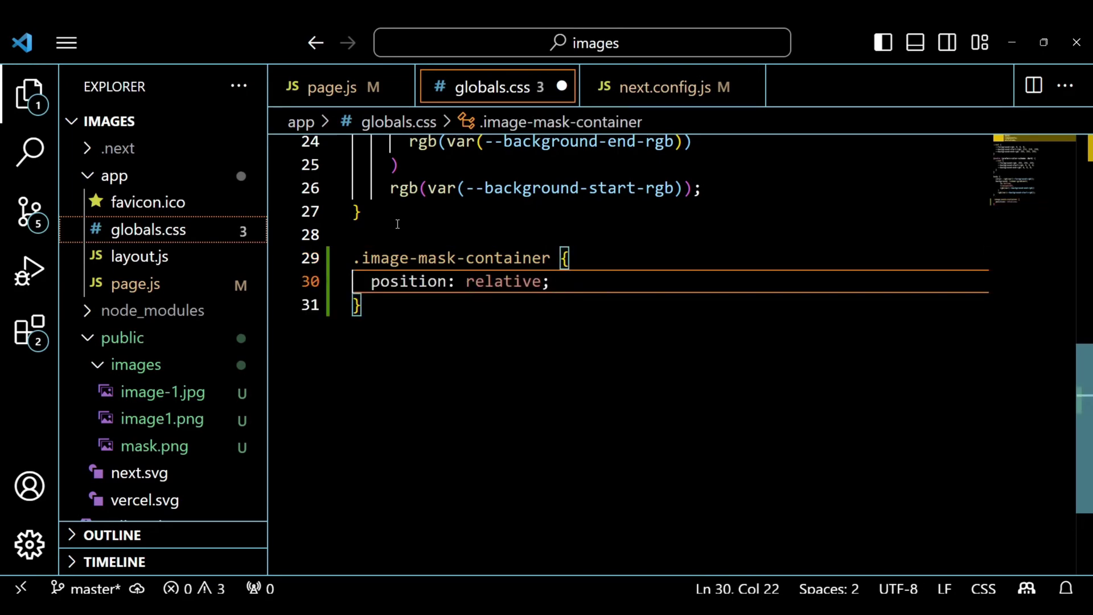
key("Return")
type("wi")
key("Return")
type("300px;")
key("End")
key("Return")
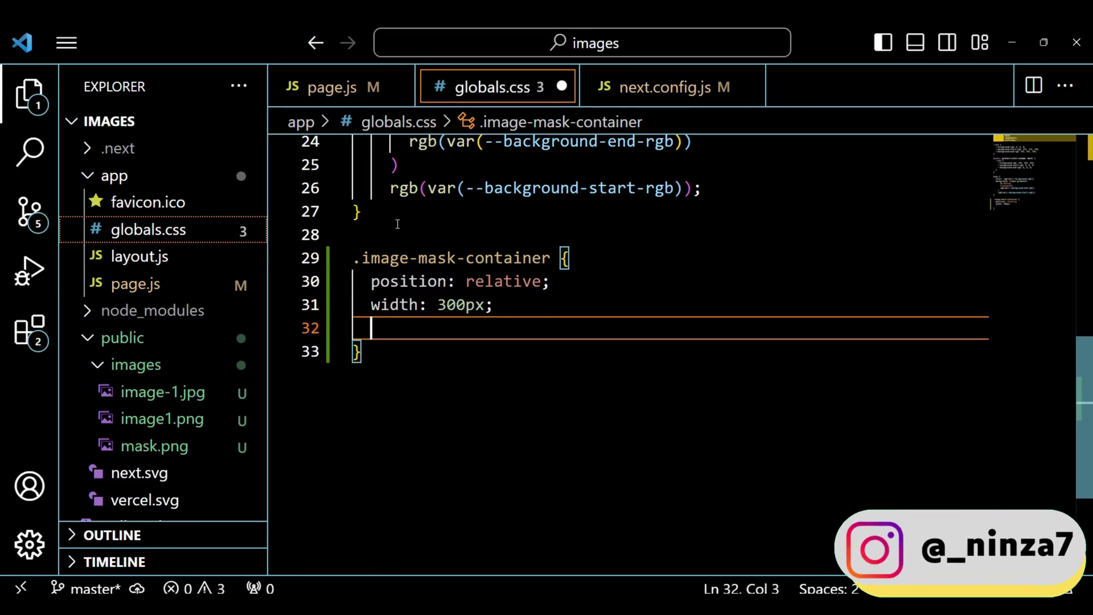
type("he")
key("Return")
type("300")
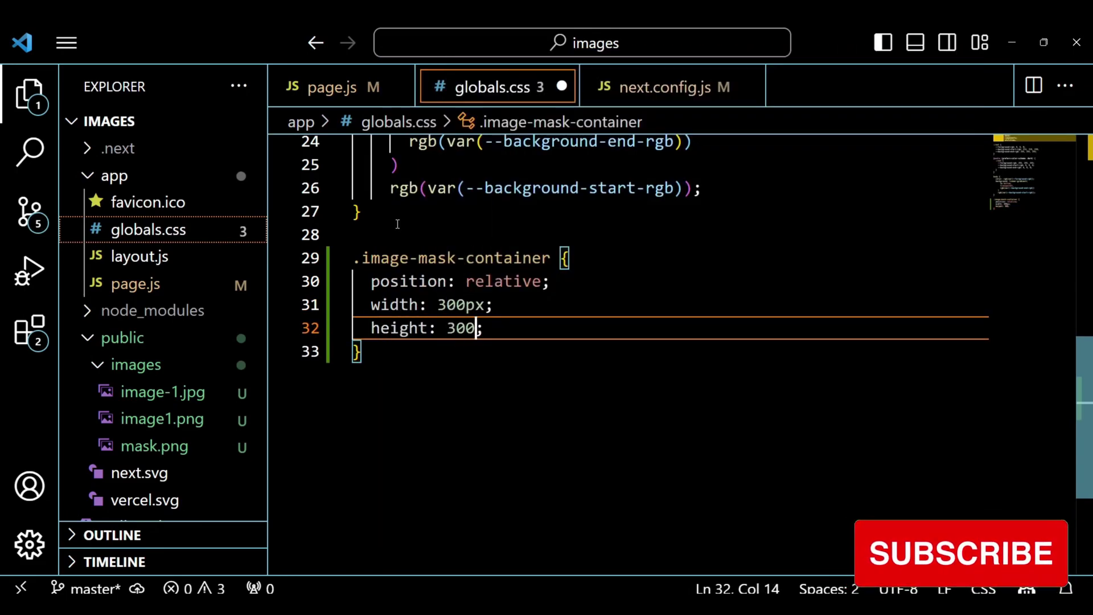
type("px")
key("End")
Add blank lines below the container rule to begin a new selector
key("Down")
key("Return")
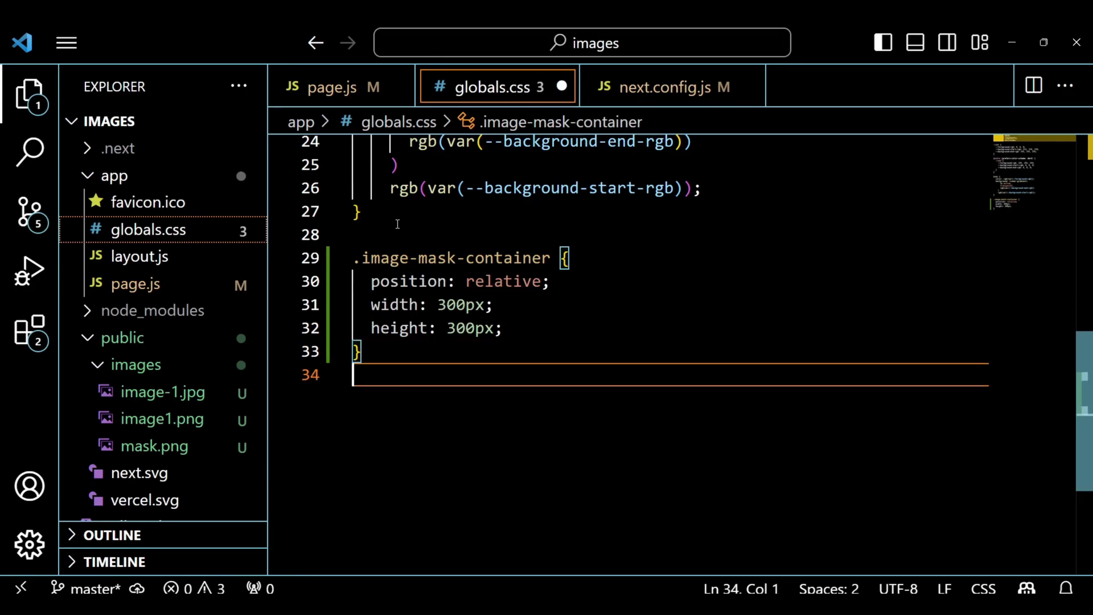
key("Return")
type(".base-image")
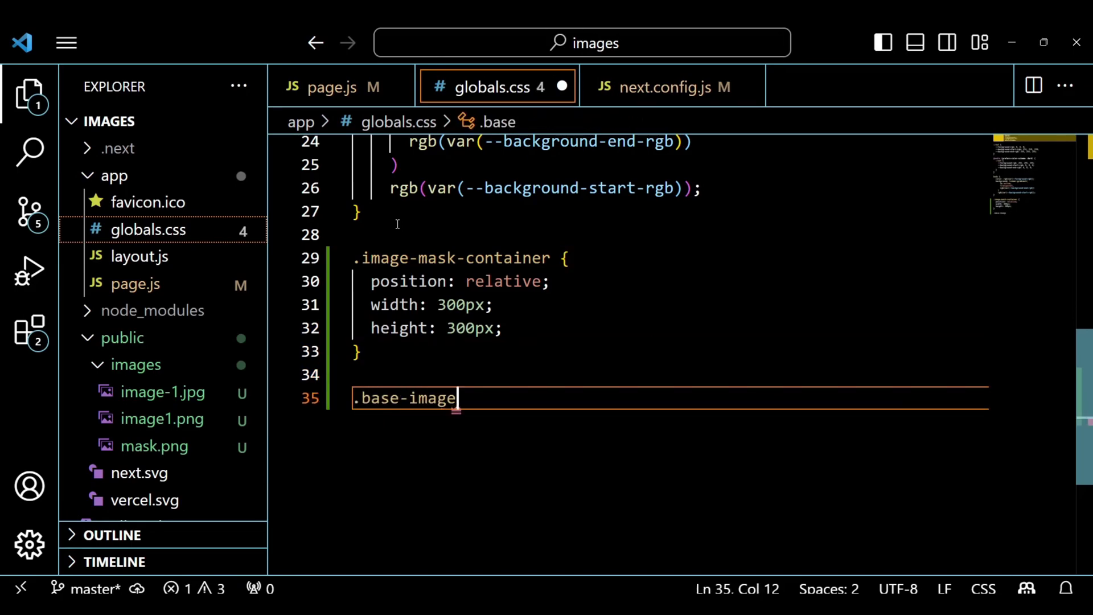
type(", .")
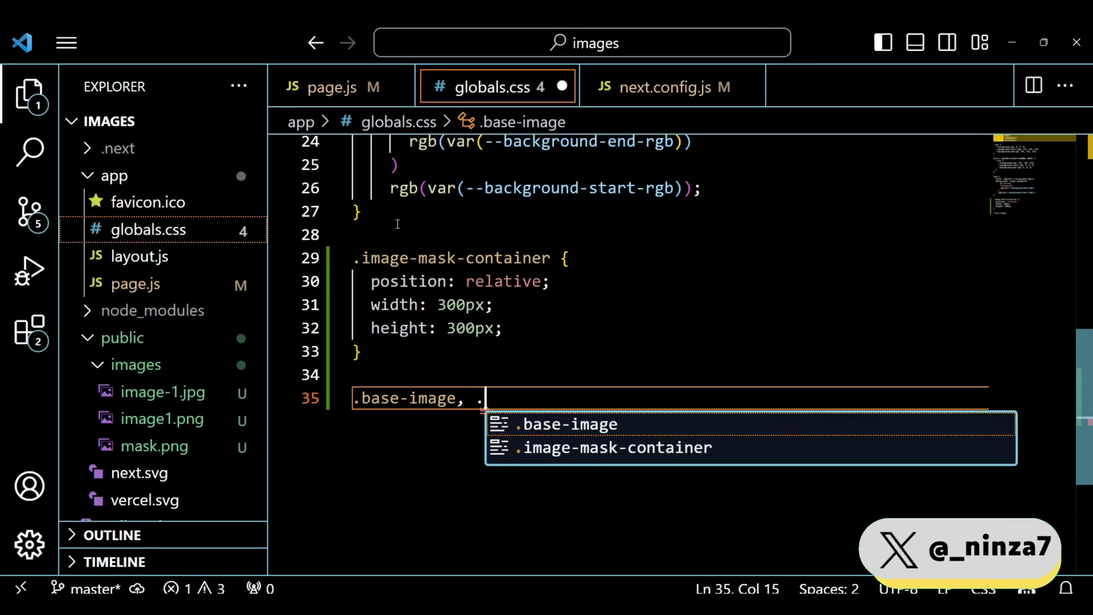
type("mask-image ")
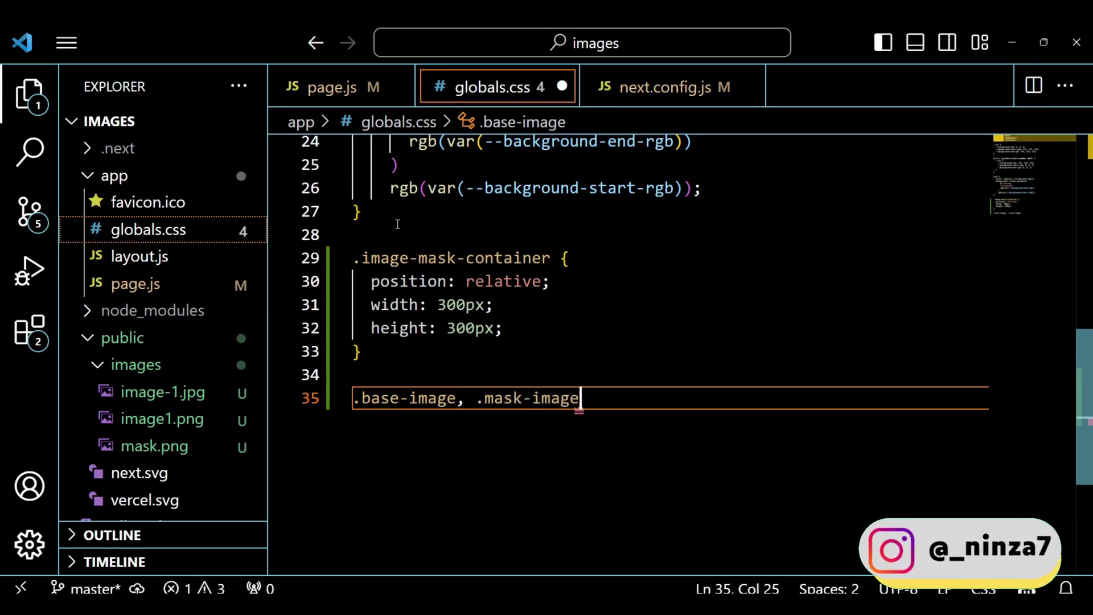
type("{")
Write the .base-image, .mask-image rule with position absolute, top 0 and left 0
key("Return")
type("pos")
key("Tab")
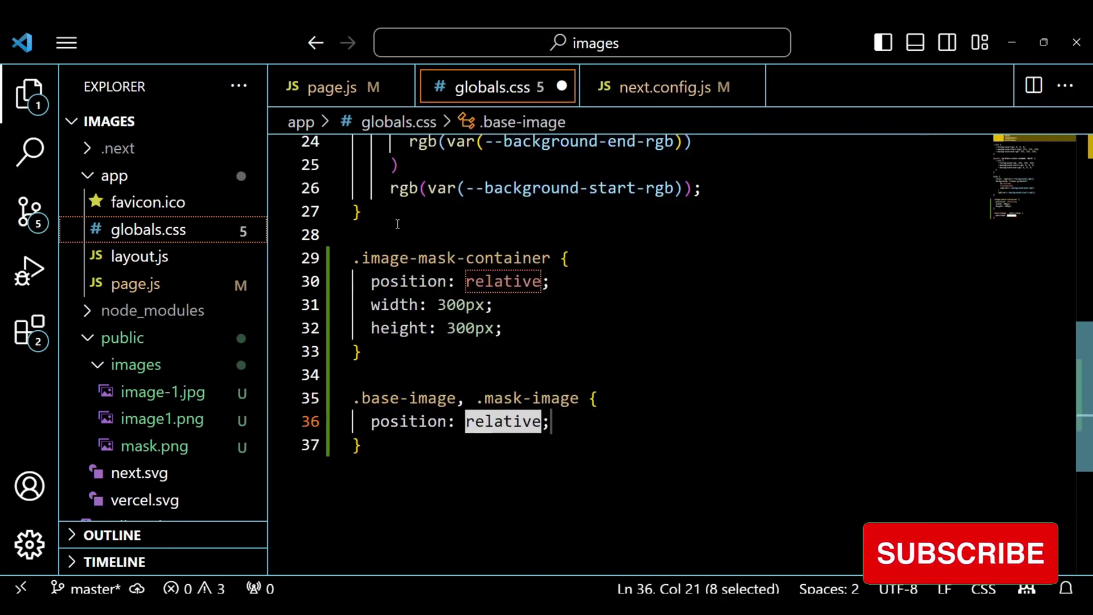
key("BackSpace")
key("BackSpace")
type("ab")
key("Tab")
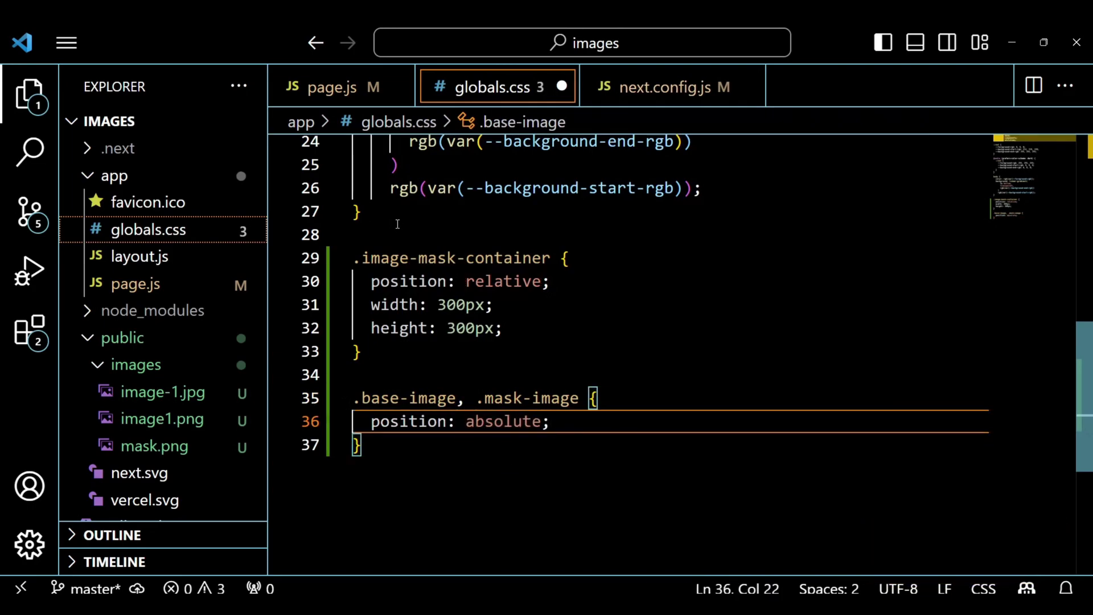
key("Return")
type("top: 0")
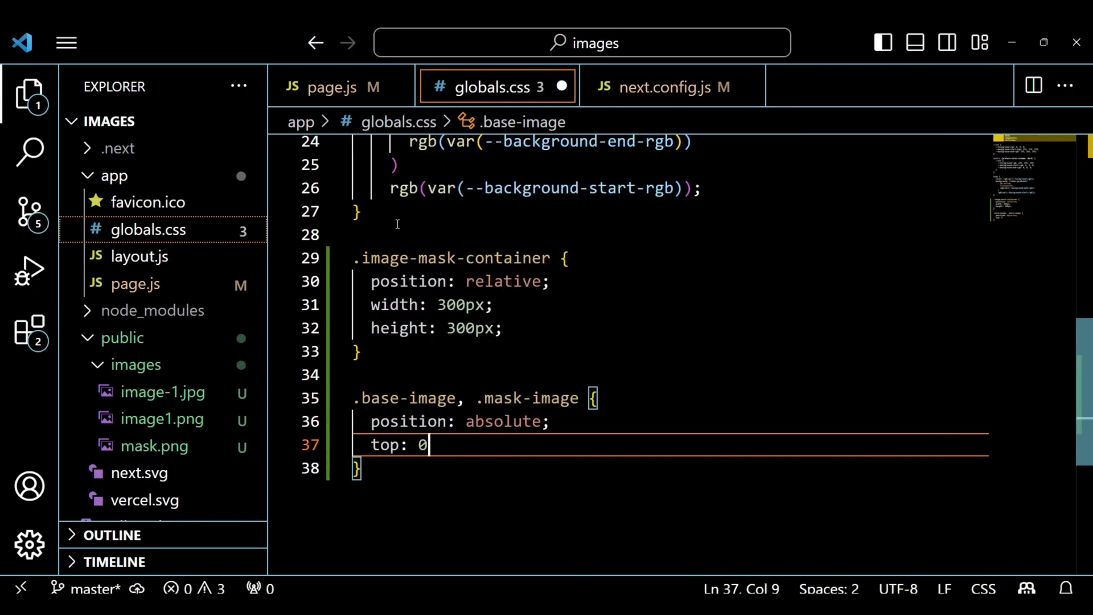
key("Return")
type("le")
key("Tab")
type("0")
key("Right")
key("Down")
key("Return")
key("Return")
scroll(397, 223, "down", 1)
scroll(396, 224, "down", 1)
type(".mas")
Start a .mask-image rule with mix-blend-mode multiply and object-fit cover
key("Tab")
key("Return")
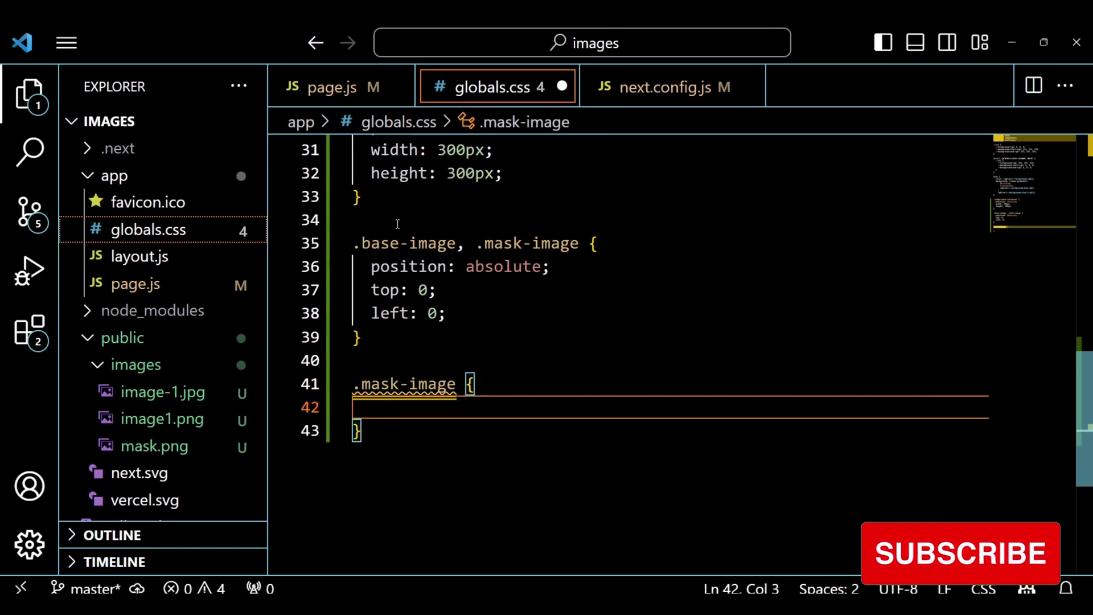
type("mix-")
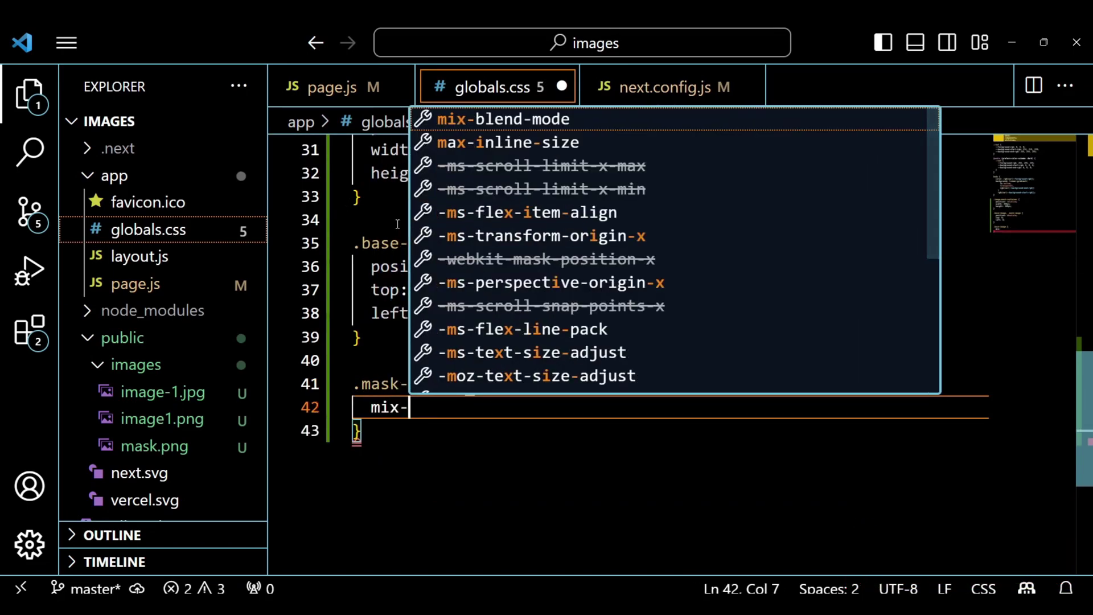
key("Tab")
type("mu")
key("Tab")
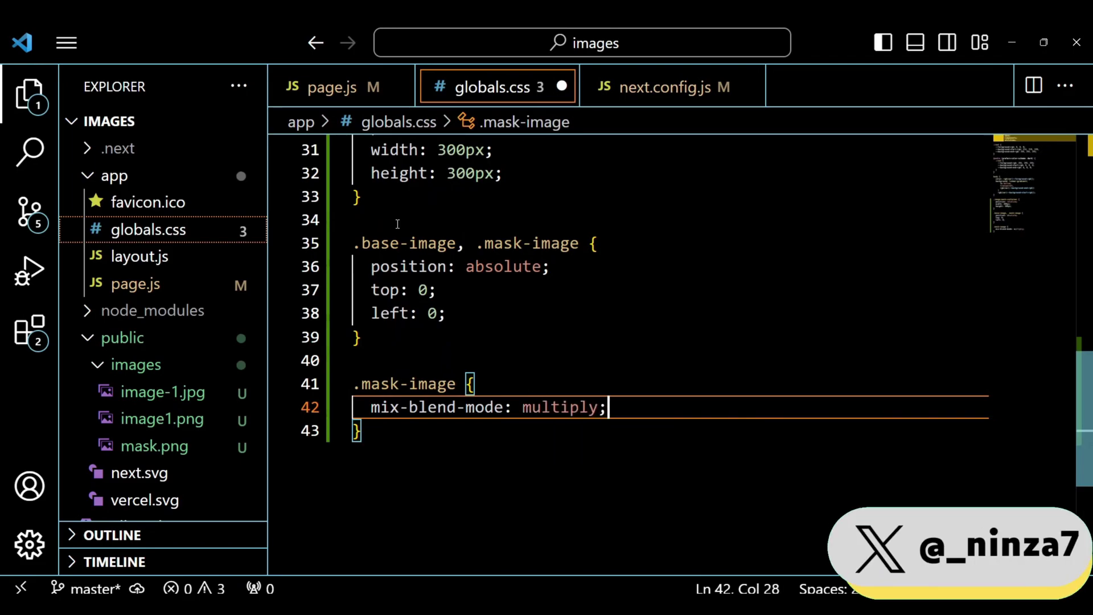
key("Return")
type("ob")
key("Tab")
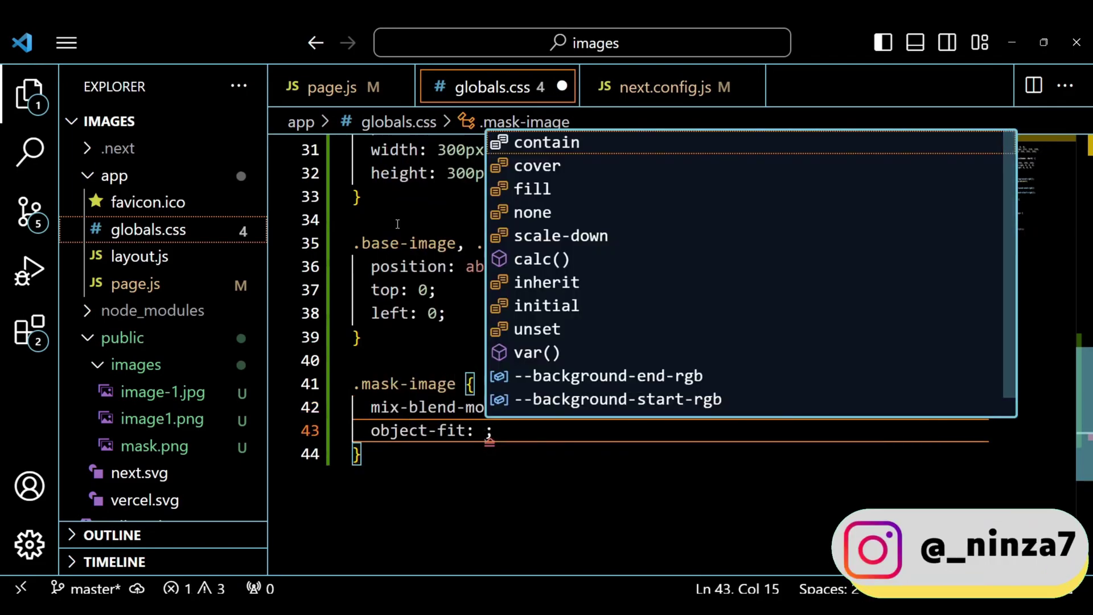
type("co")
key("Tab")
Add object-position center and opacity 1 to the .mask-image rule
key("Return")
type("ob")
key("Up")
key("Tab")
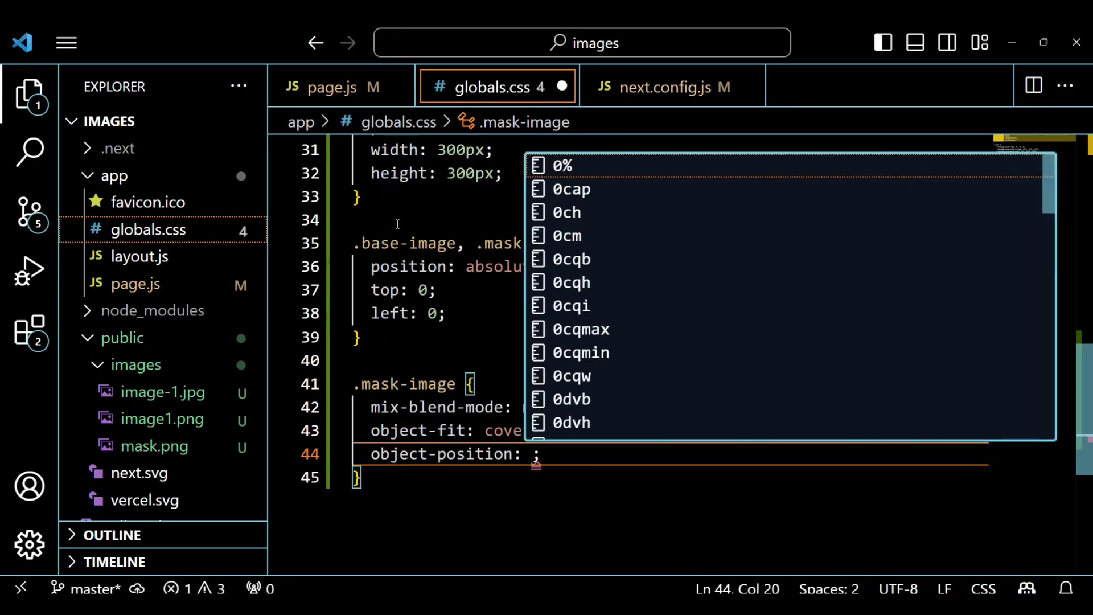
type("ce")
key("Tab")
key("End")
key("Return")
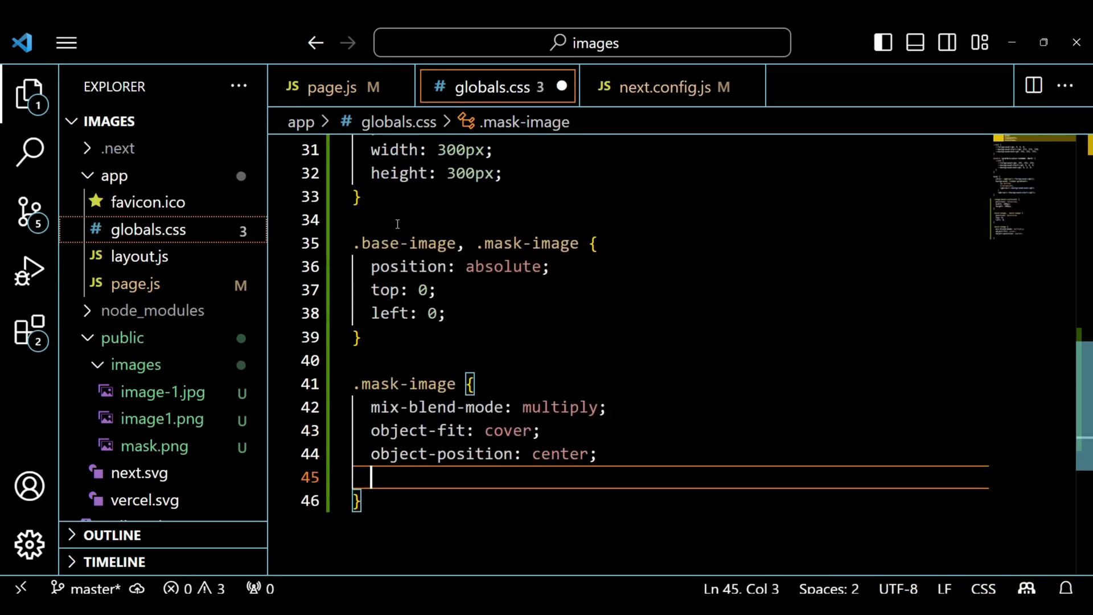
type("op")
key("Tab")
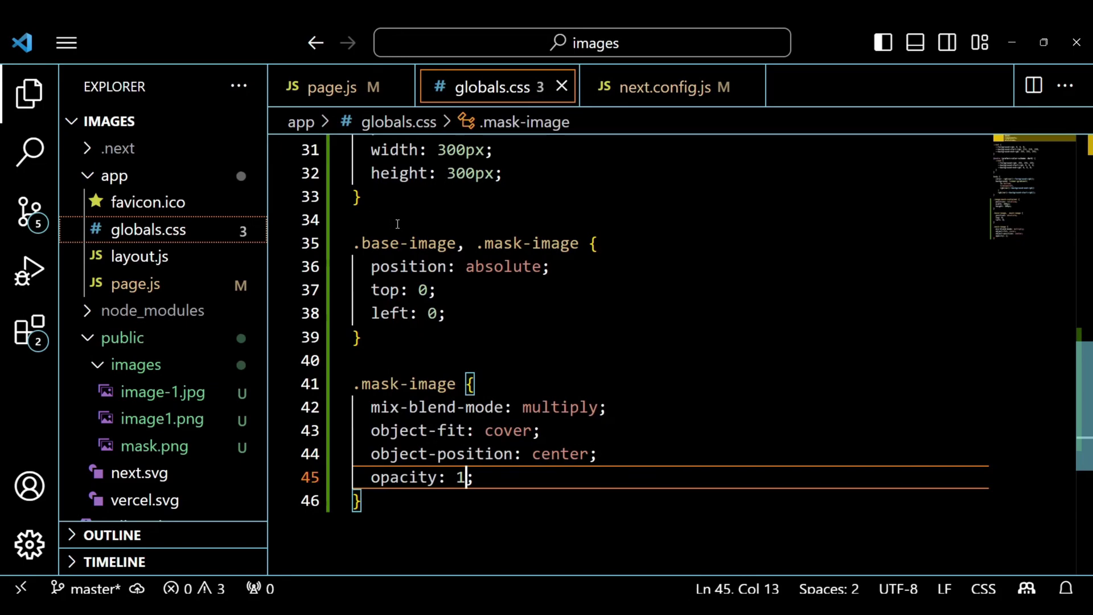
scroll(465, 202, "up", 4)
scroll(465, 203, "down", 4)
Save globals.css, check the page in Chrome, then return to the mask src path in page.js
key("ctrl+s")
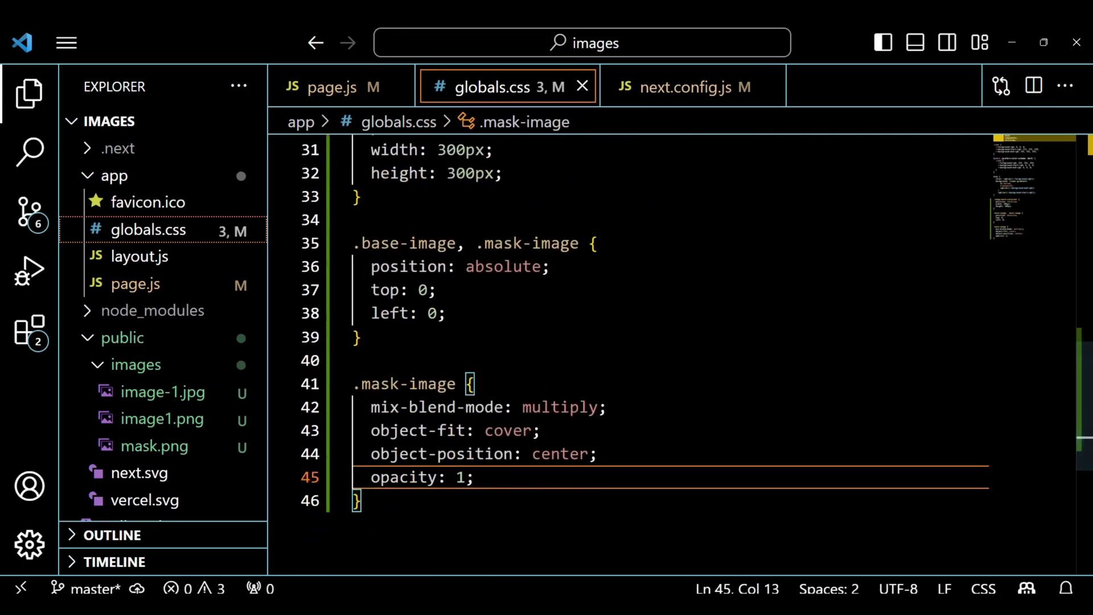
key("alt+Tab")
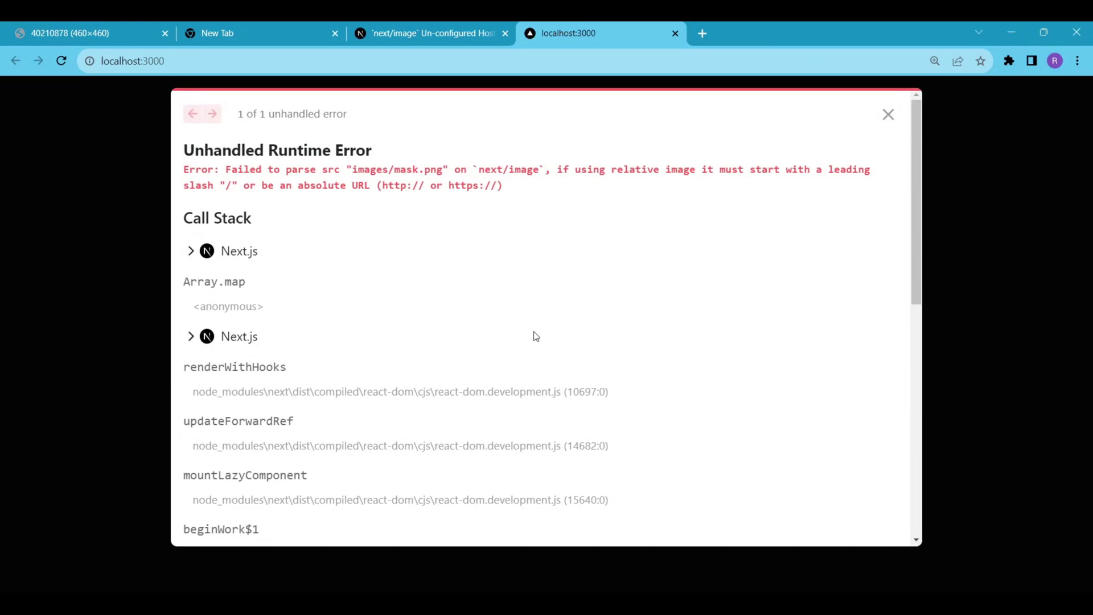
key("alt+Tab")
left_click(135, 284)
scroll(587, 394, "down", 2)
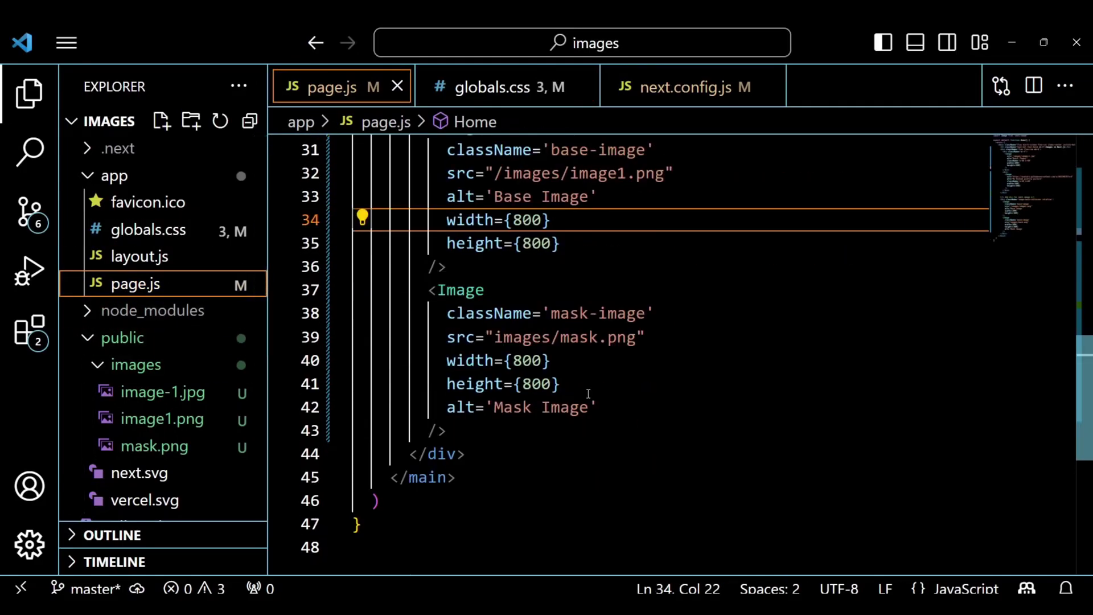
left_click(496, 337)
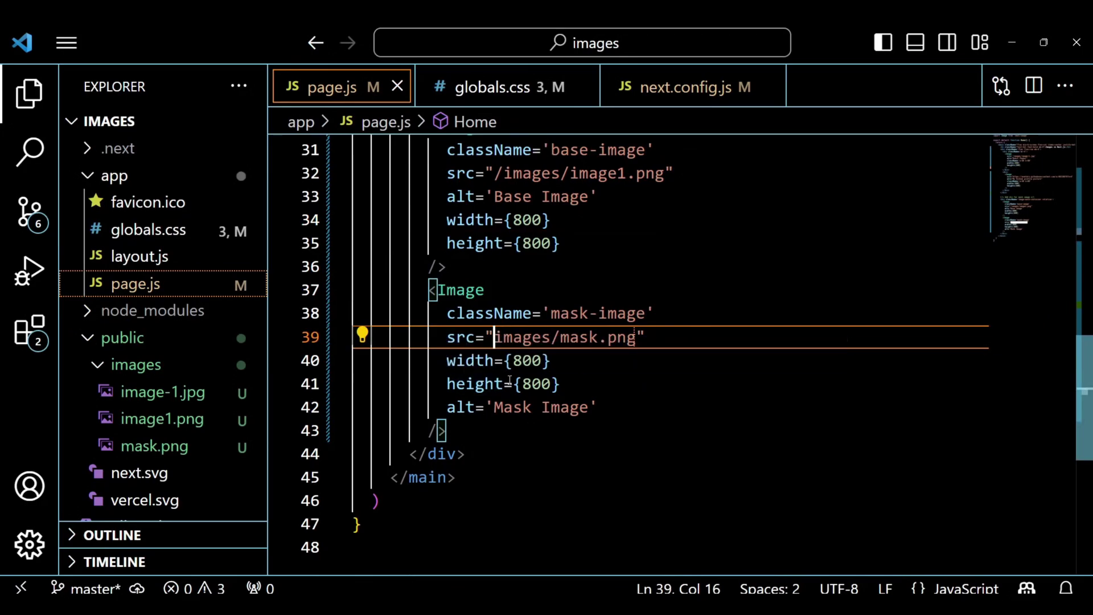
type("/")
Save page.js with the slash-prefixed mask src and view the masked image in Chrome
key("ctrl+s")
key("alt+Tab")
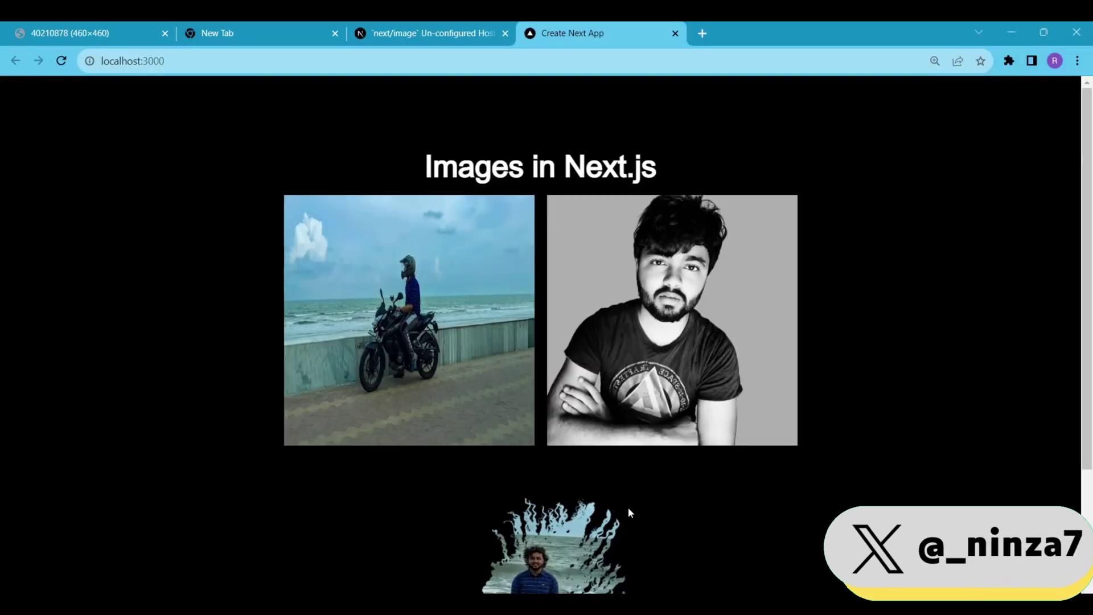
scroll(628, 511, "down", 2)
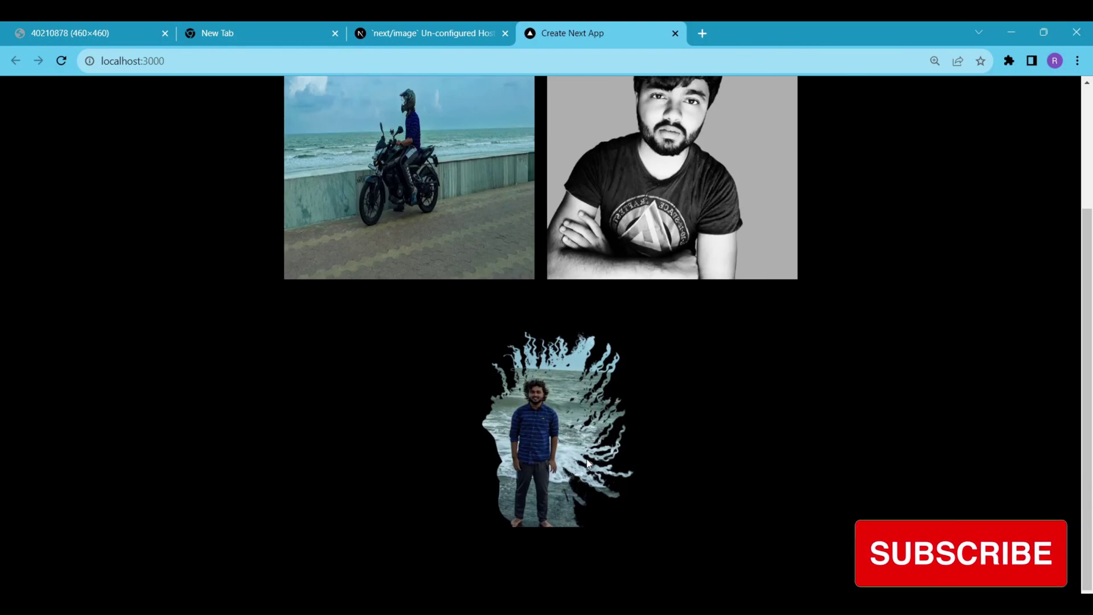
scroll(588, 464, "up", 2)
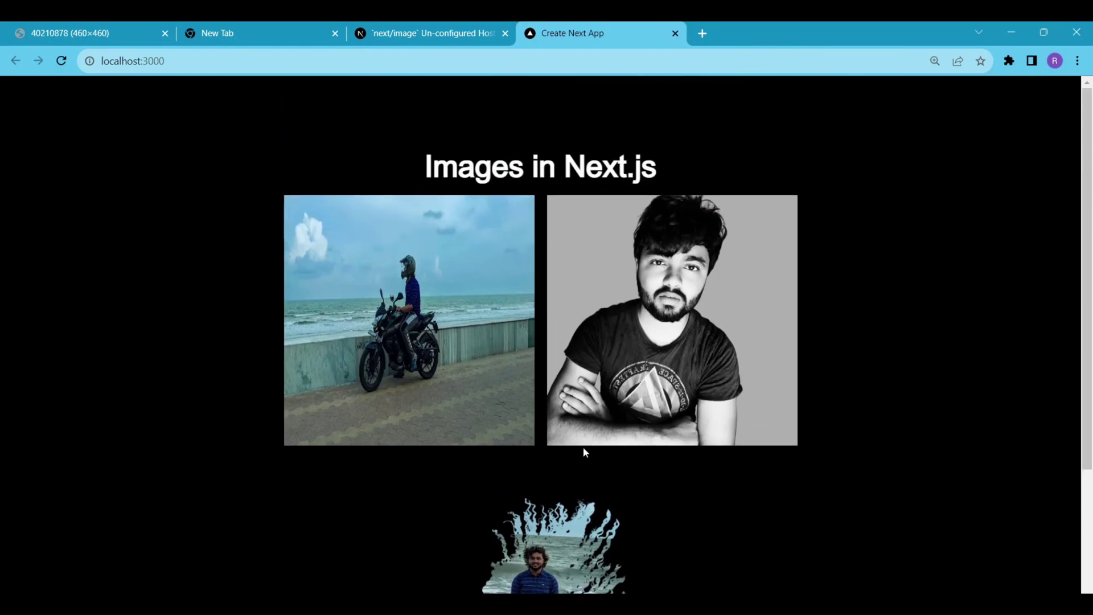